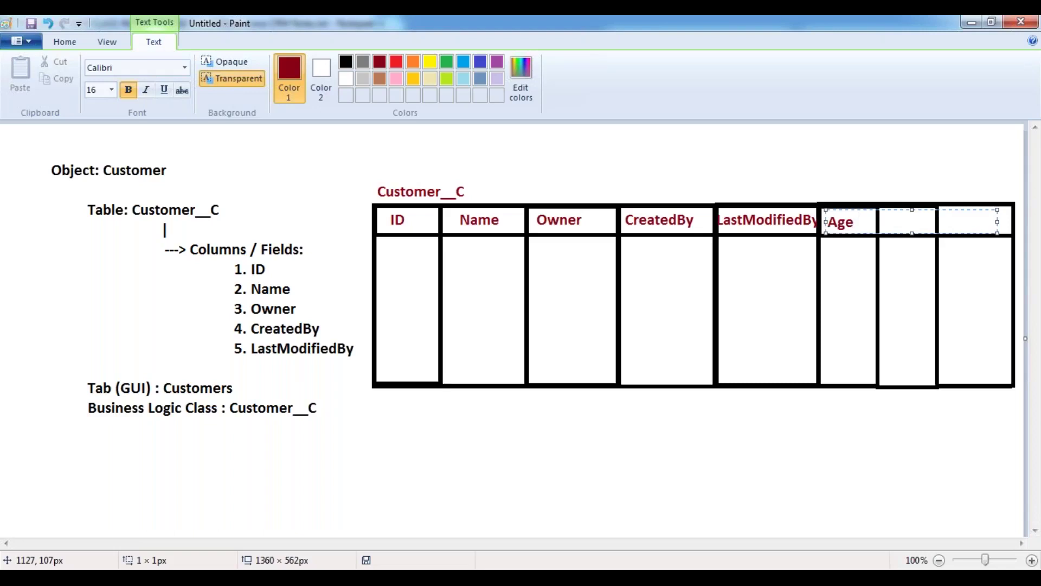
left_click(844, 179)
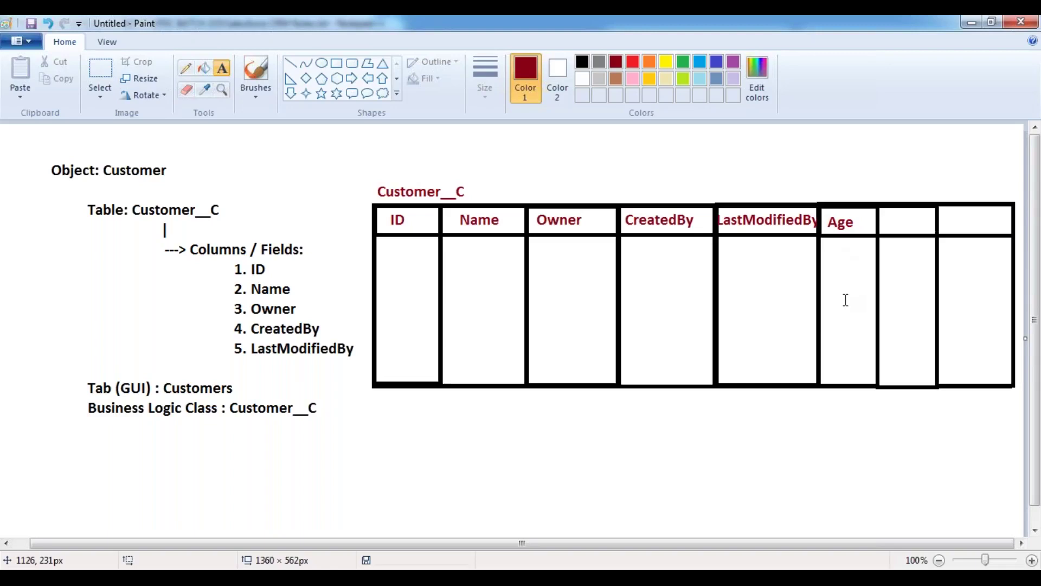
left_click(831, 241)
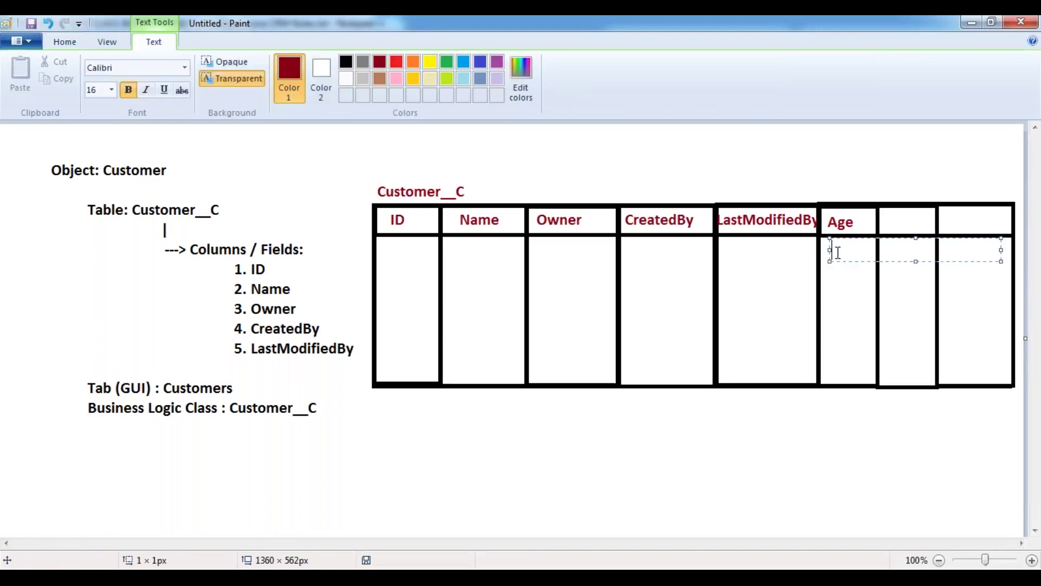
type("ABC")
key("BackSpace")
key("BackSpace")
key("BackSpace")
left_click(836, 166)
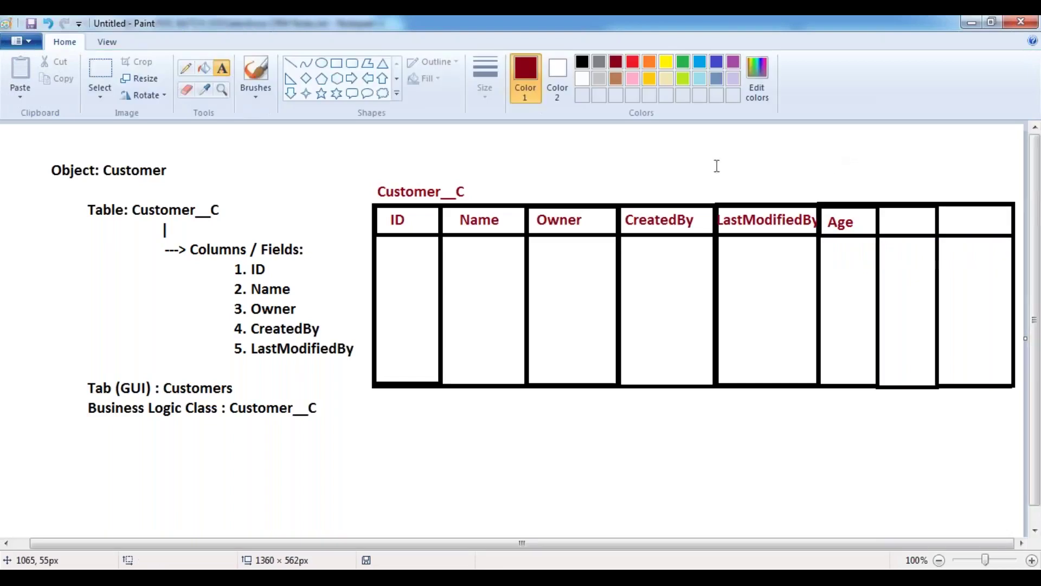
- Draw a dark red line slanting up from the Age column header and label its upper end "DataType" in black text
left_click(289, 63)
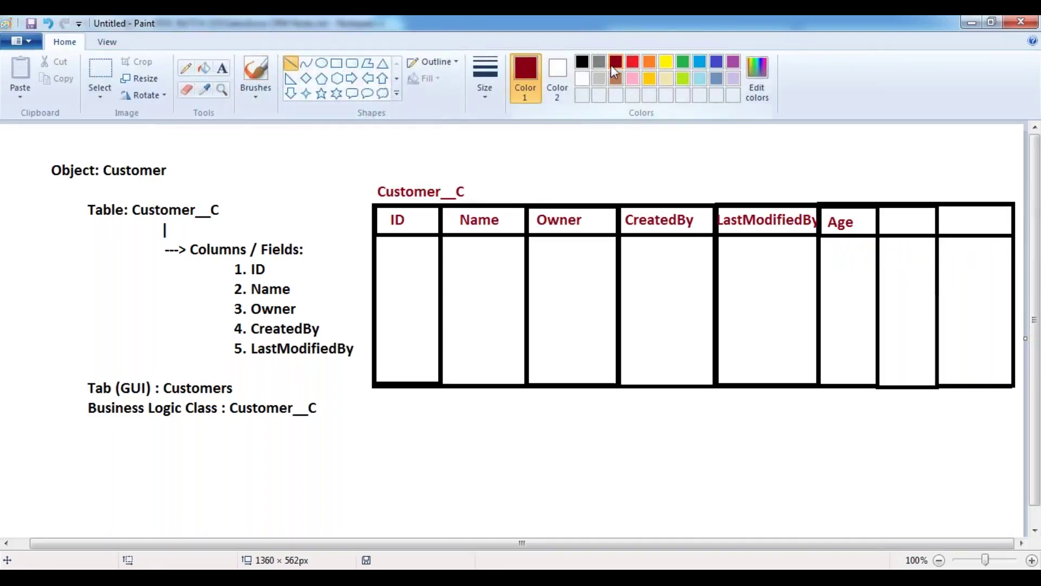
left_click_drag(825, 200, 835, 166)
left_click(221, 68)
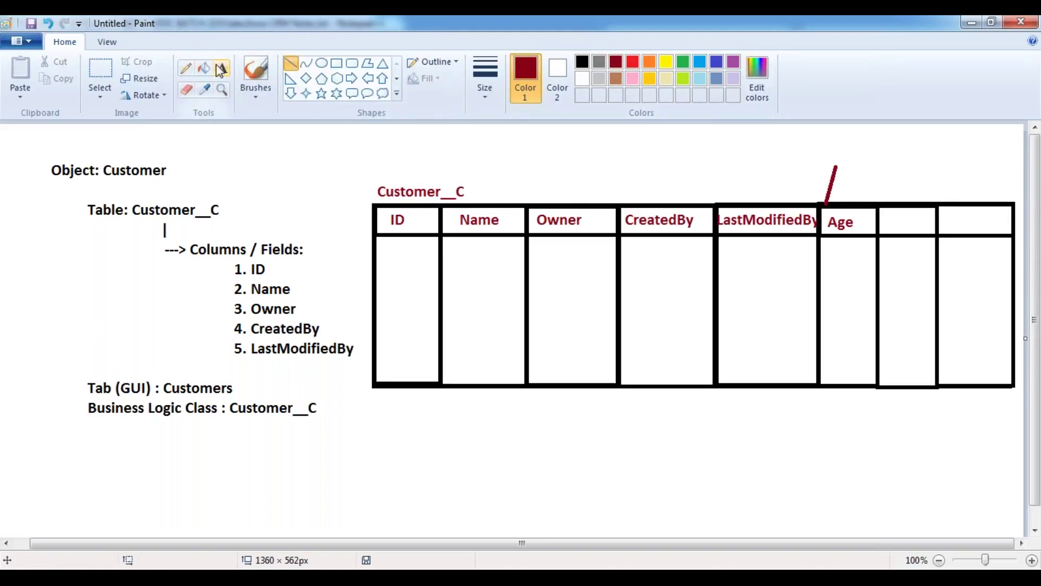
left_click(582, 61)
left_click(812, 143)
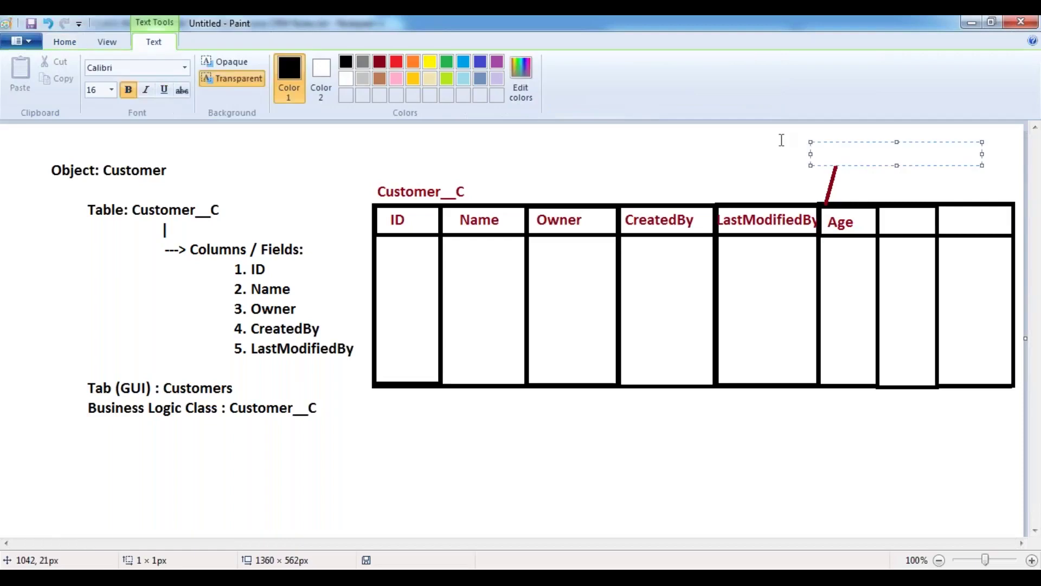
type("DataType")
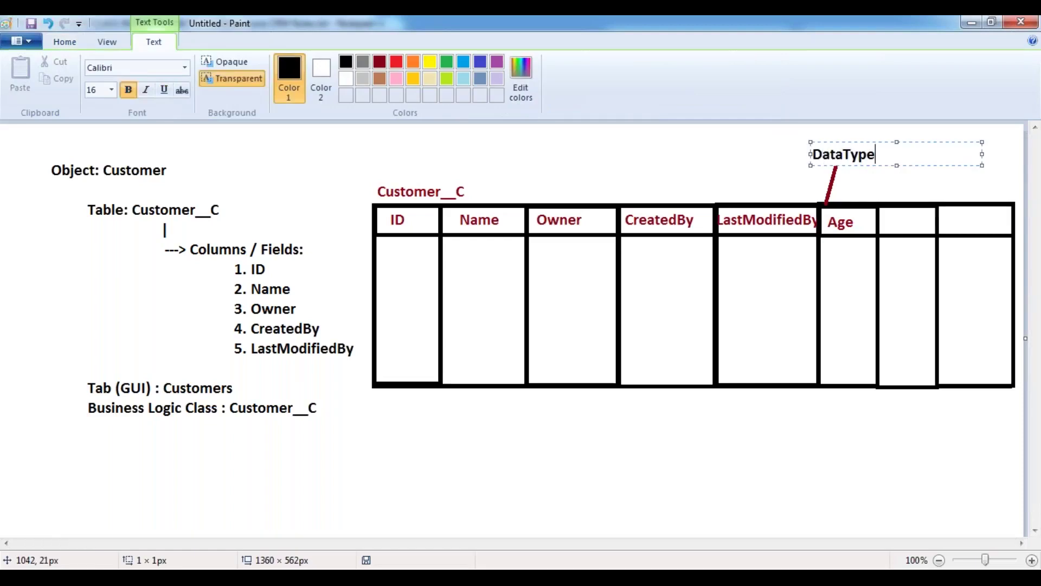
left_click(674, 139)
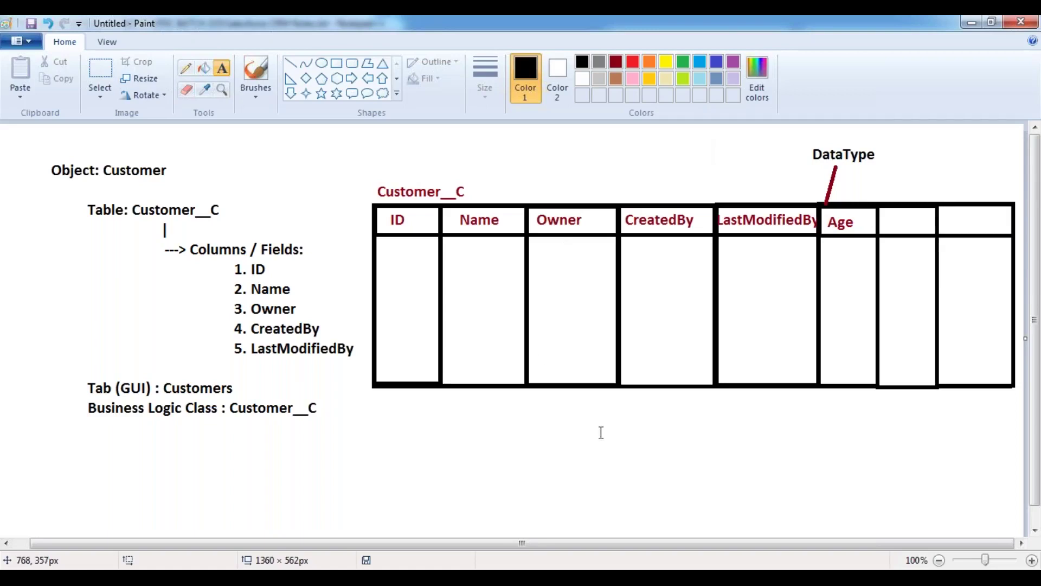
- Switch to the Notepad++ notes and write "Upon Creating a Field, we have to select the required DataType." under the "Create the Custom Fields" heading
key("alt+Tab")
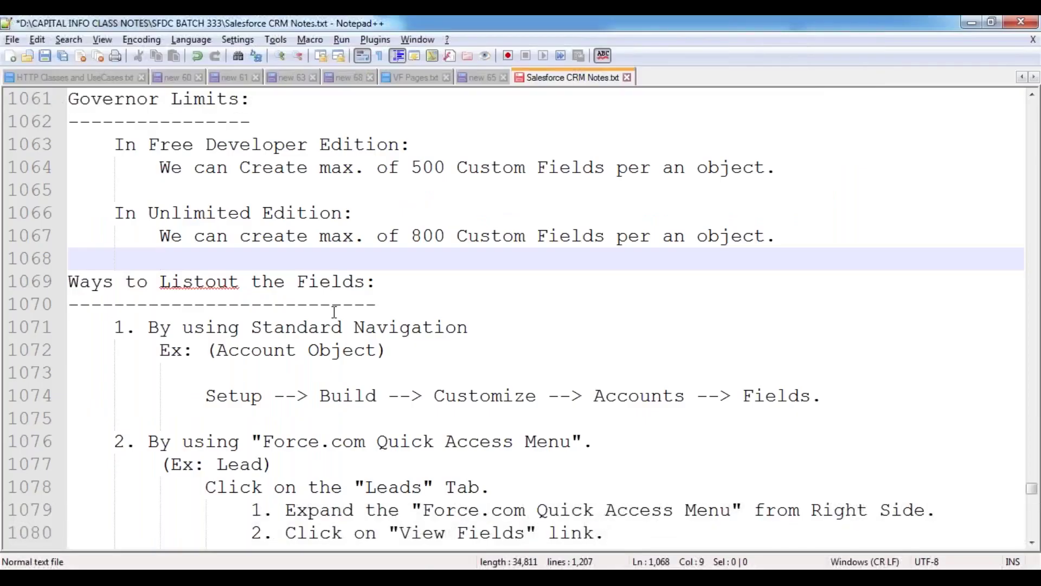
scroll(333, 309, "down", 9)
left_click(93, 189)
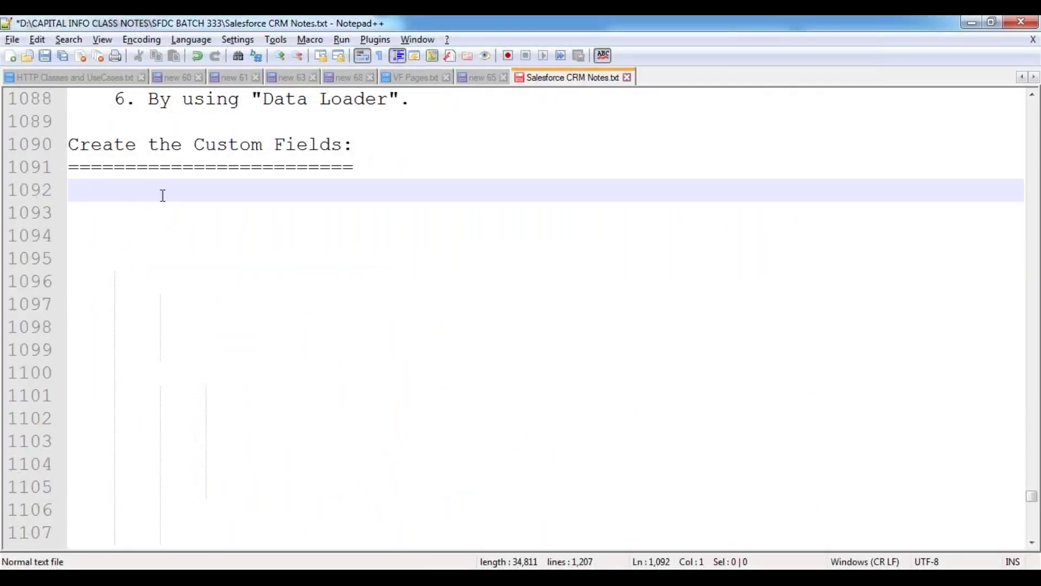
key("Tab")
key("BackSpace")
type("Upo")
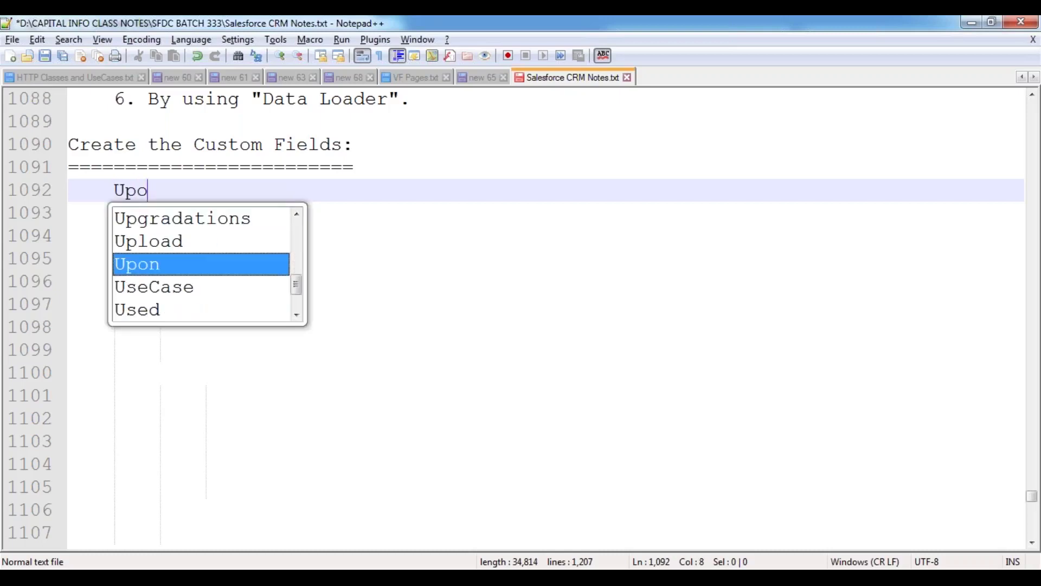
type("n Creating ")
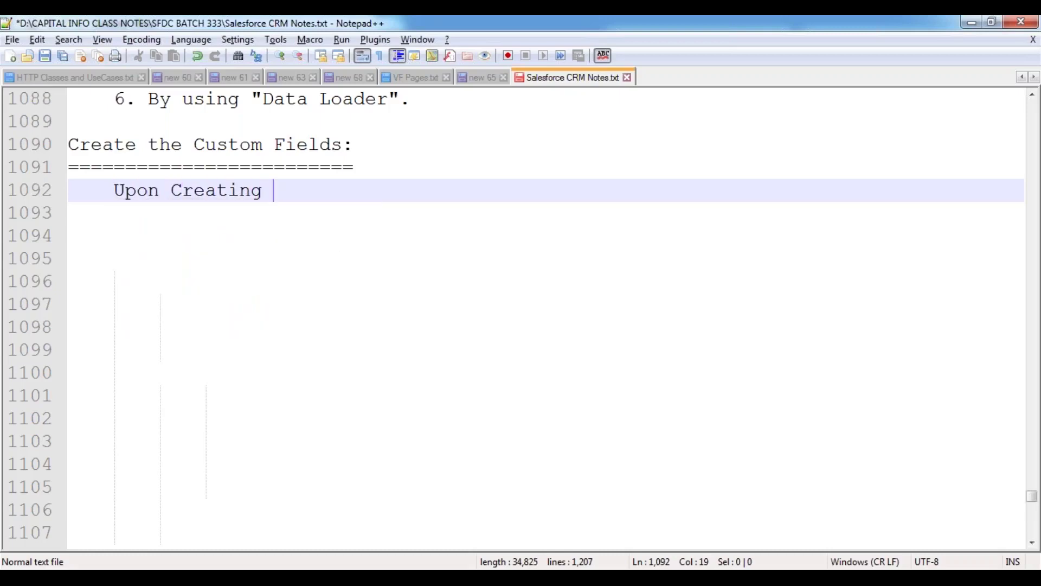
type("a Field, we")
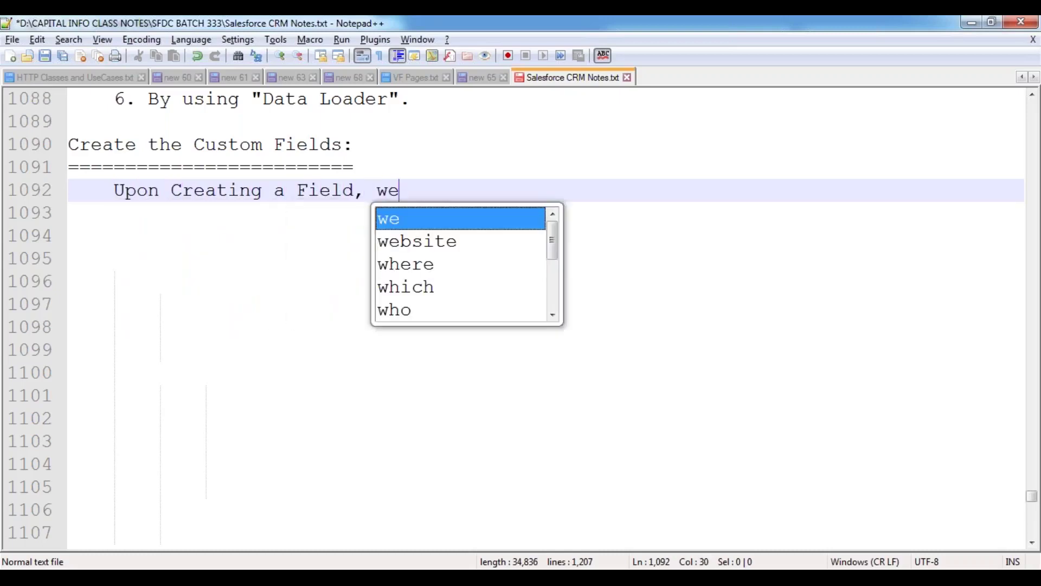
type(" have to sele")
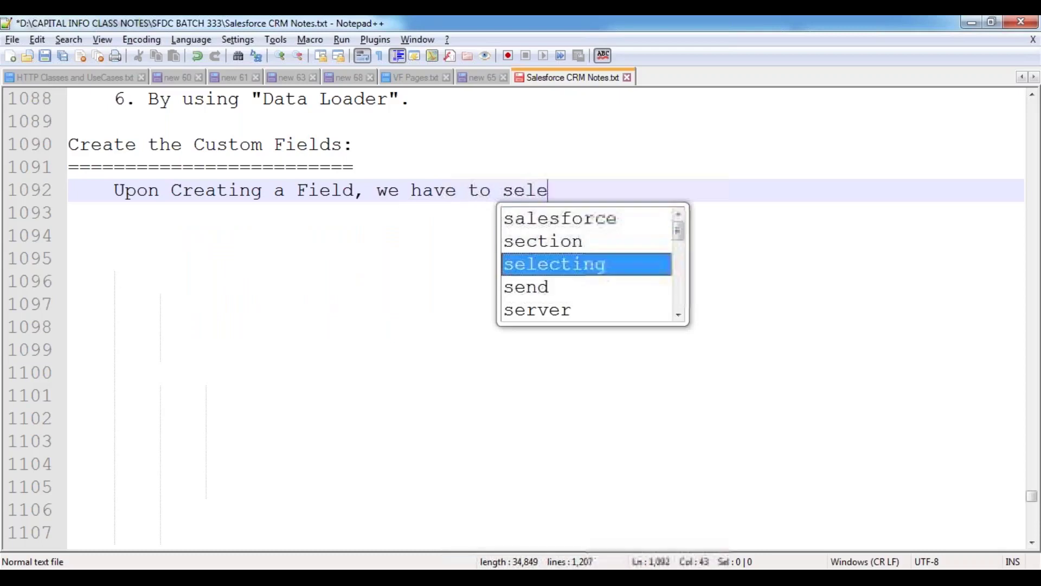
type("ct the required Data")
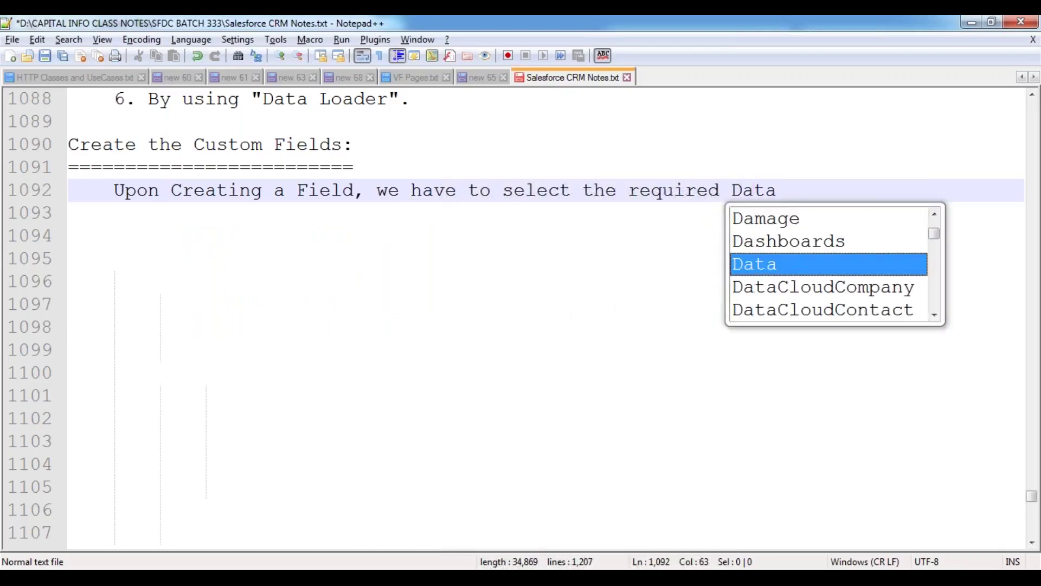
type("Type.")
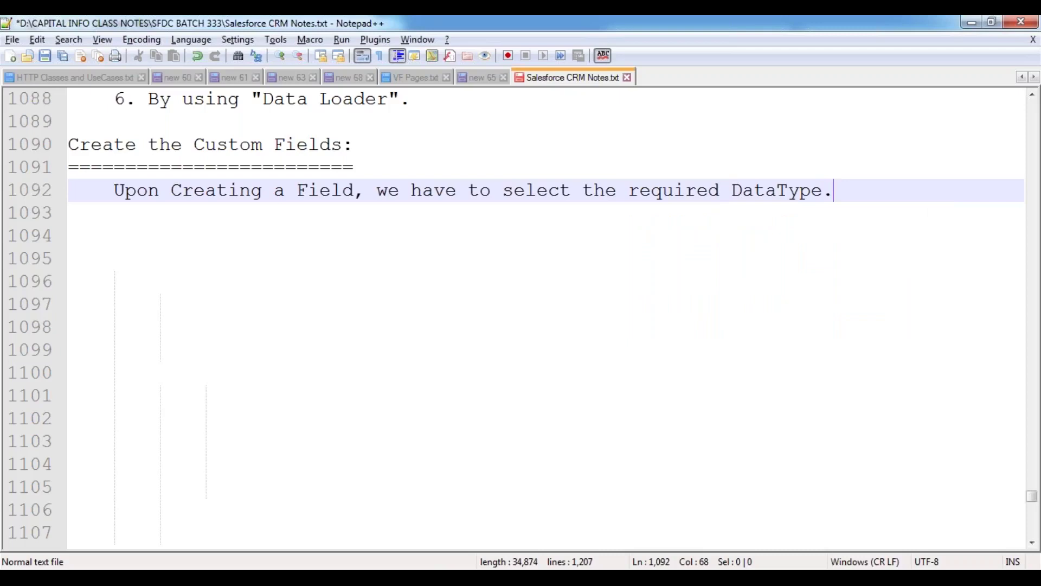
- Add the line "DataType describes, what type of data / value the column can hold." below the first sentence, separated by a blank line
key("Return")
key("Return")
type("Da")
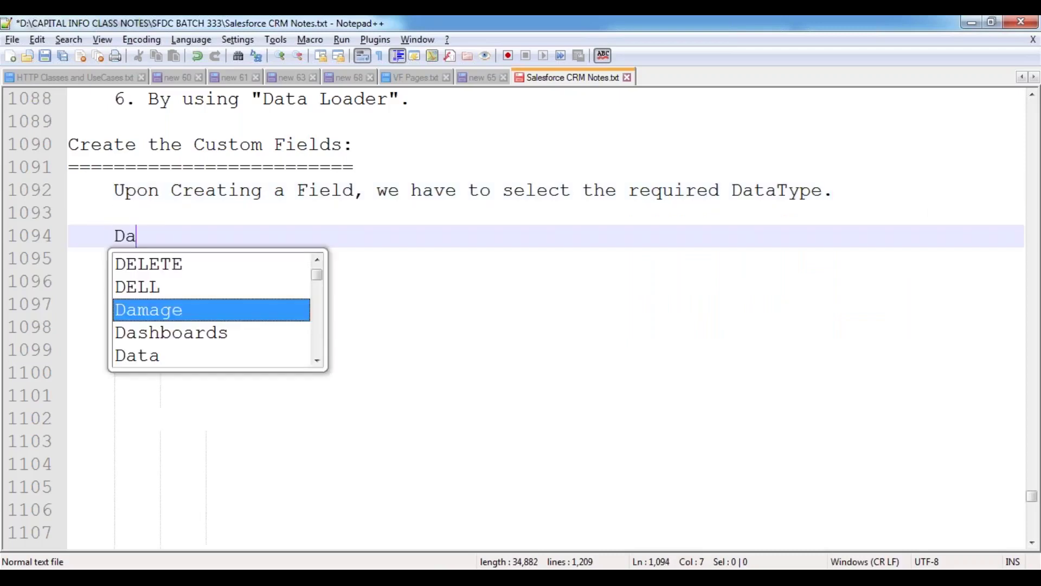
type("taType describes, what type of data / value ")
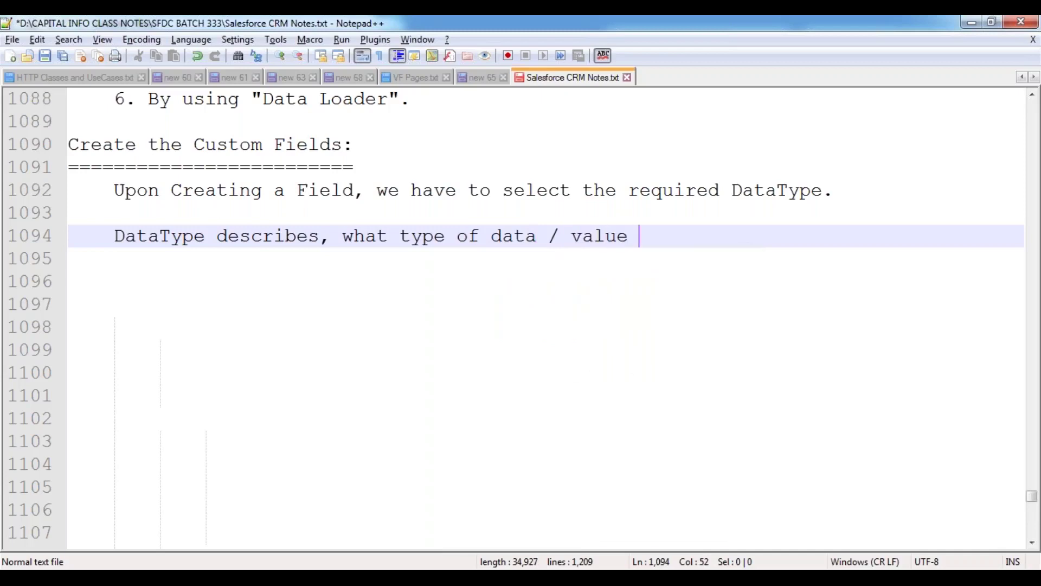
type("the column can hold.")
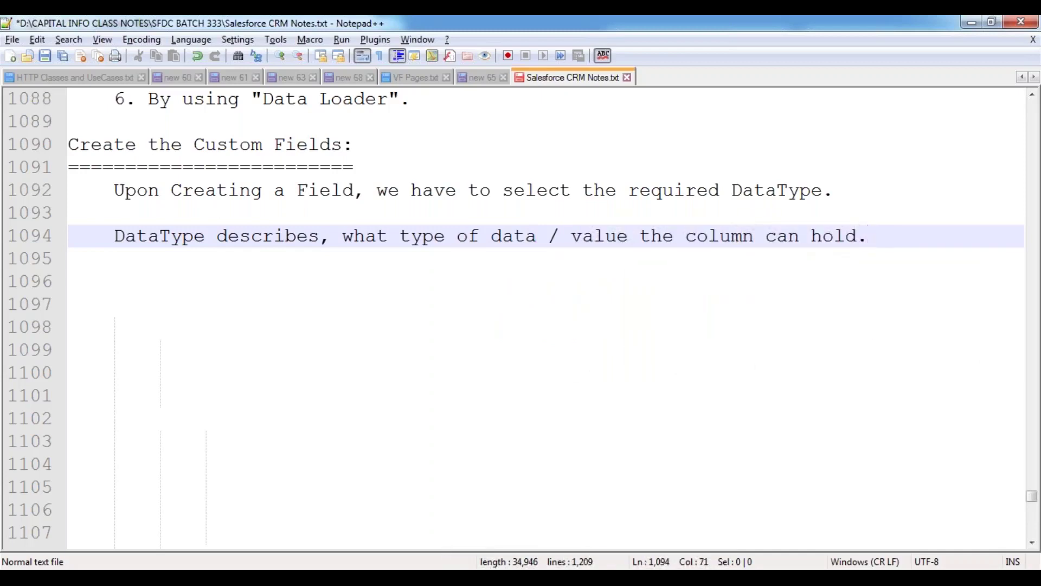
- Add the line "Salesforce provides the below DataTypes" below the DataType description, separated by a blank line
key("Return")
key("Return")
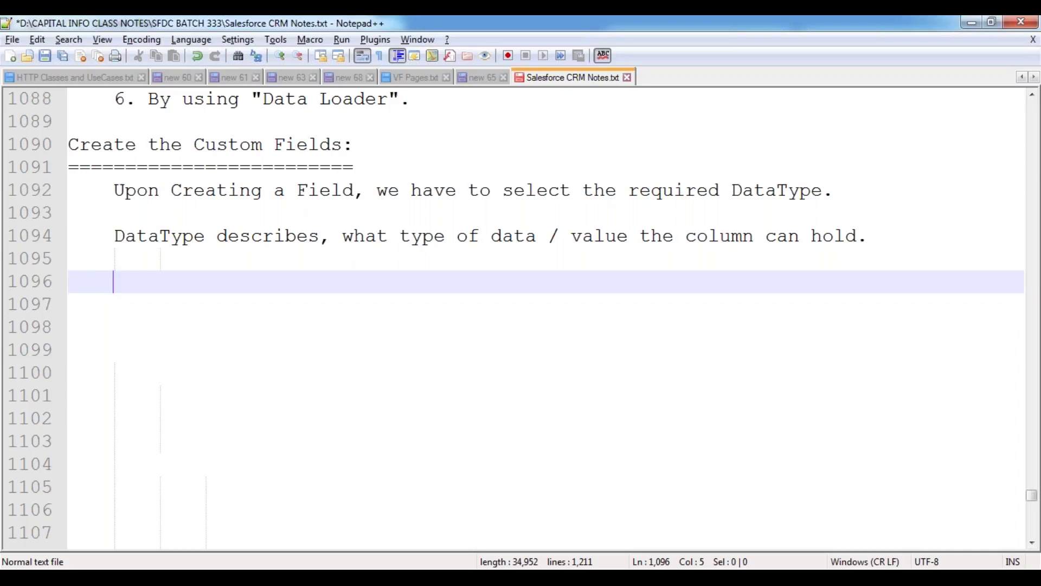
type("Da")
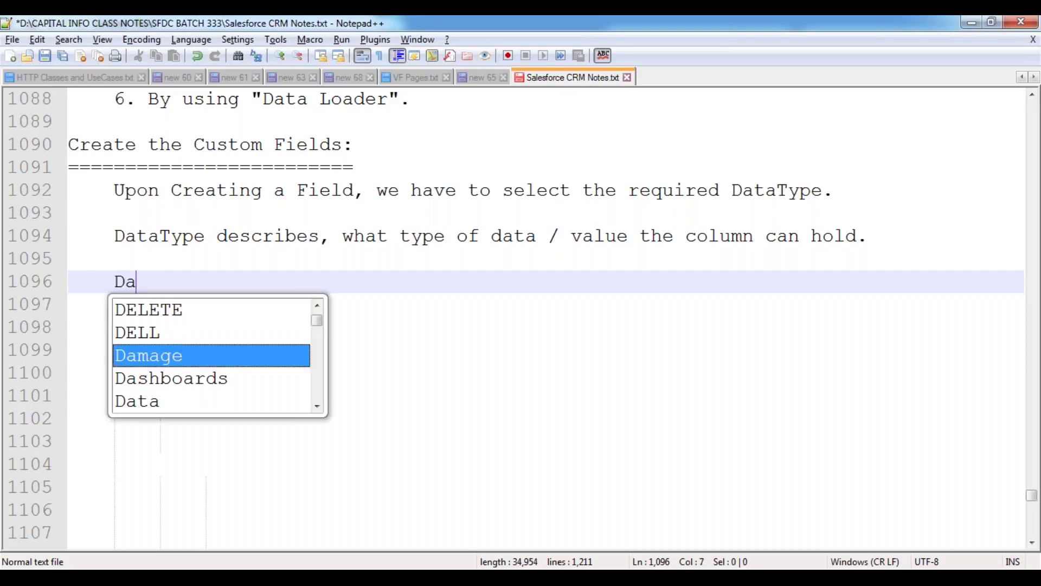
key("BackSpace")
key("BackSpace")
type("Sales")
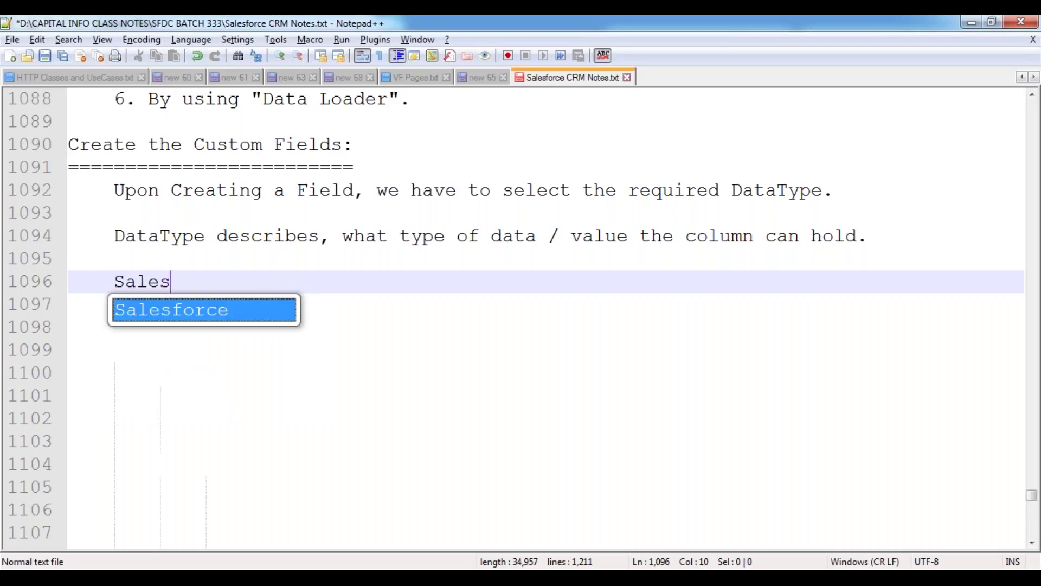
key("Return")
type("provides the")
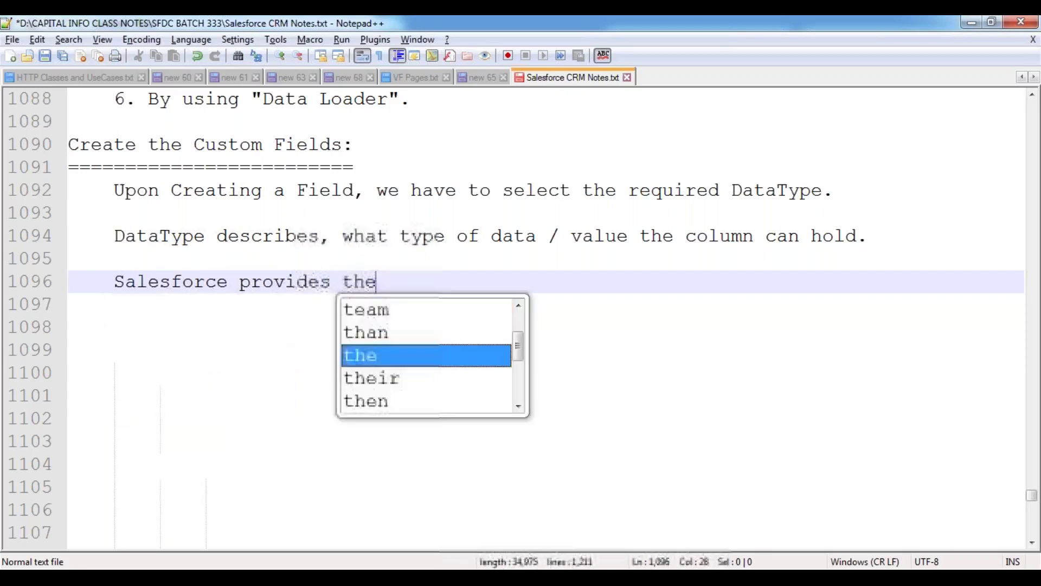
type(" below Data")
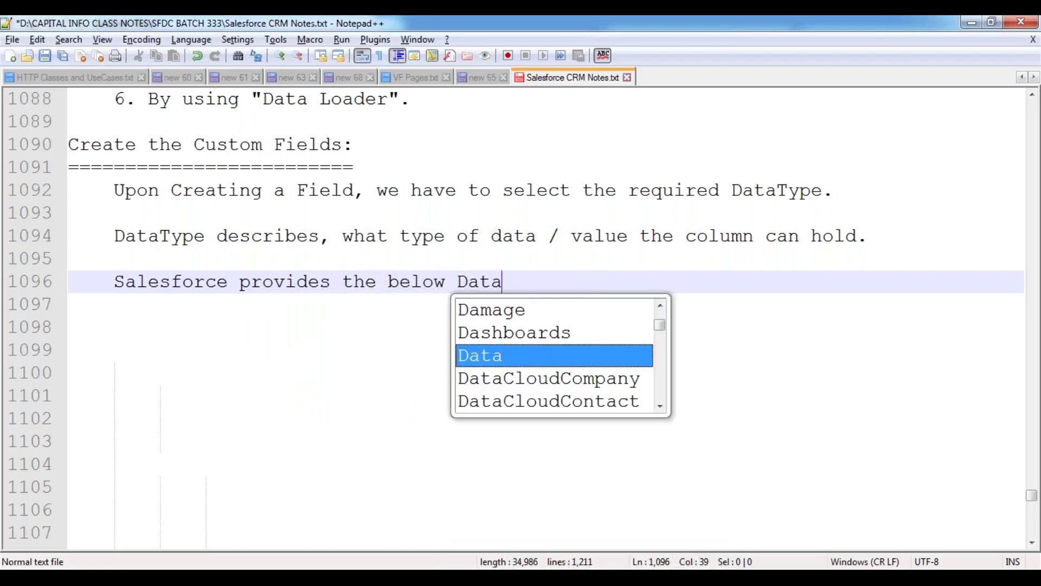
type("Types")
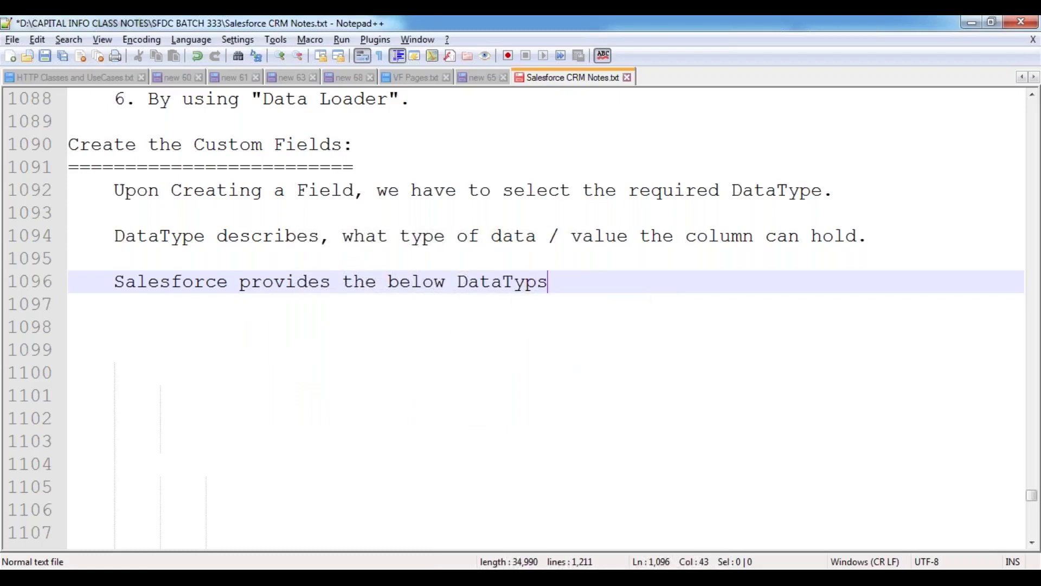
- Start an indented numbered list below the DataTypes line with "1. Text" and "2. Text Area"
key("Return")
key("Return")
key("Tab")
type("1.")
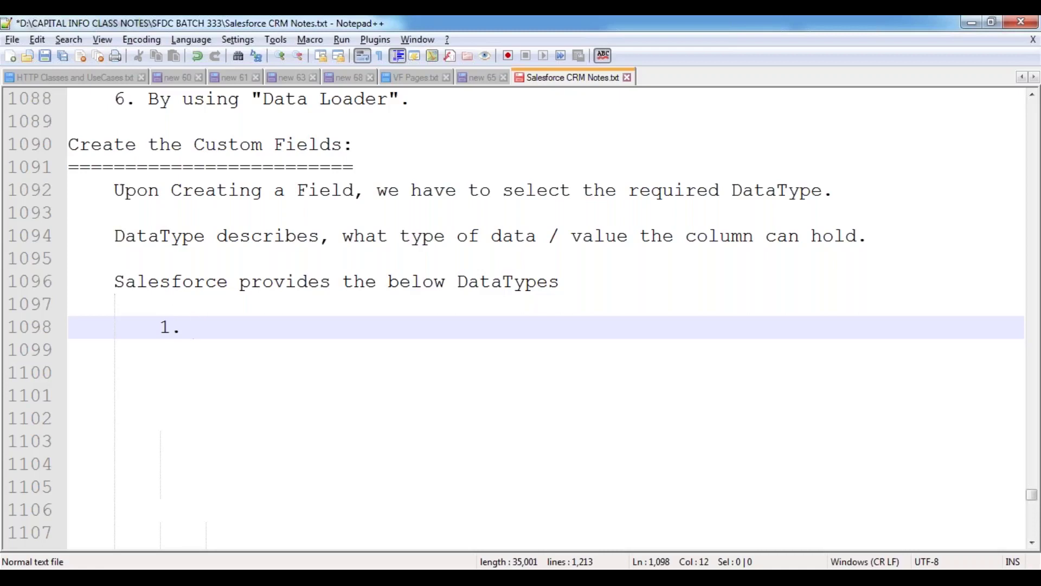
type("Text")
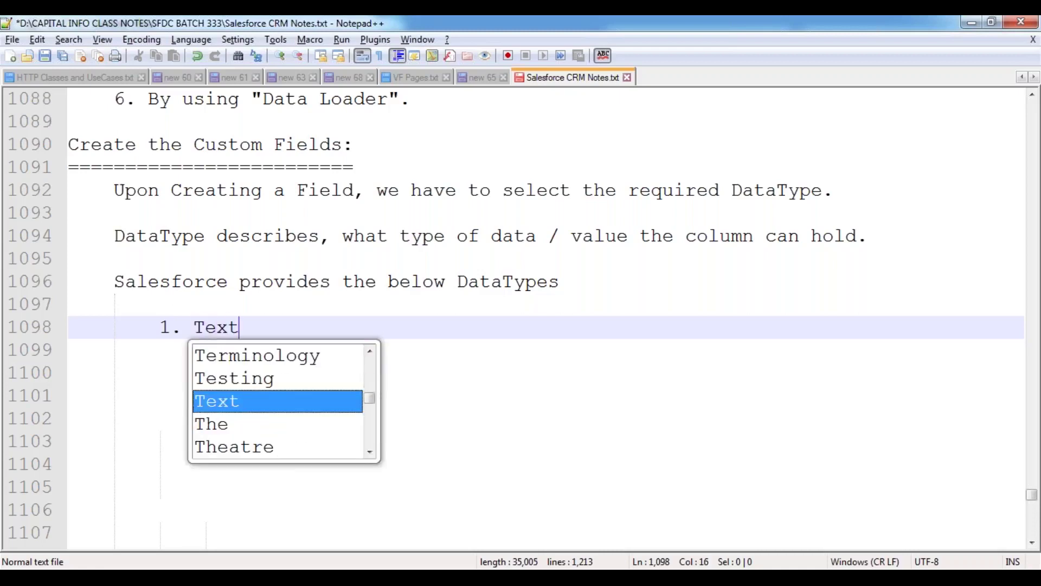
key("Return")
type("2. T")
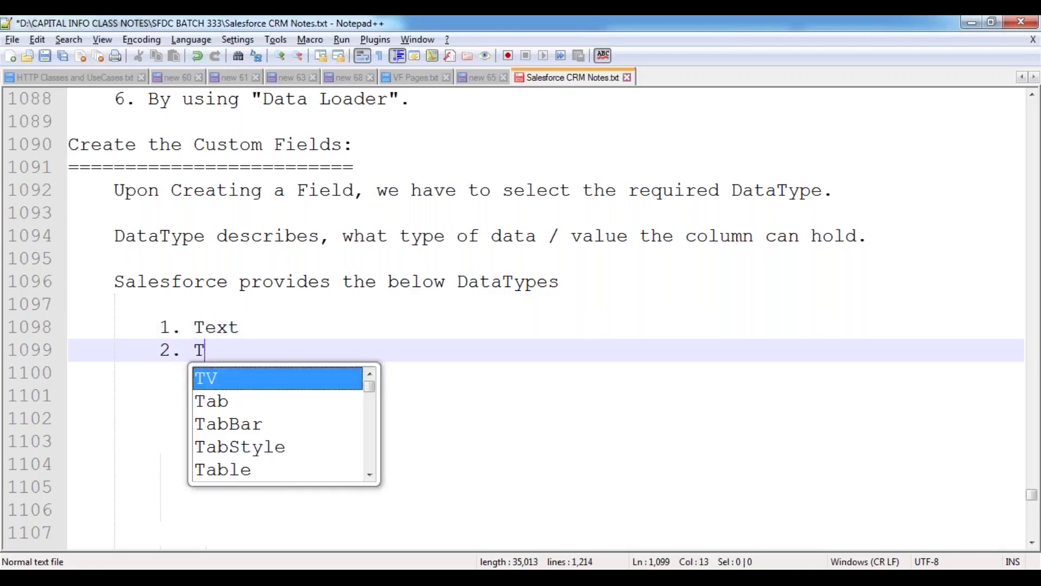
type("ext Area")
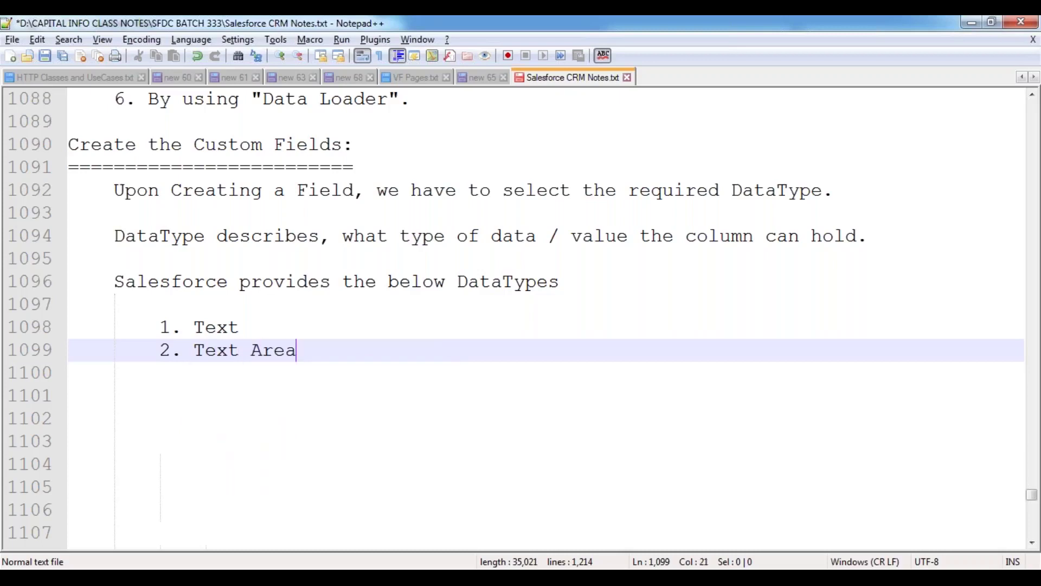
- Continue the numbered list with "3. Text Area Long", "4. Text Area Rich" and "5. CheckBox"
key("Return")
type("3. ")
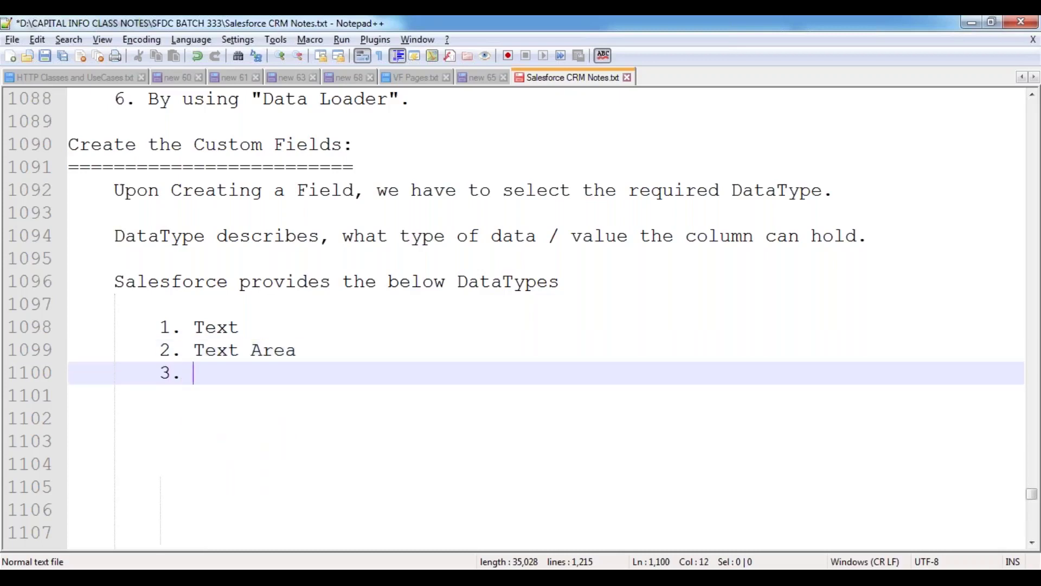
type("Text Area Long")
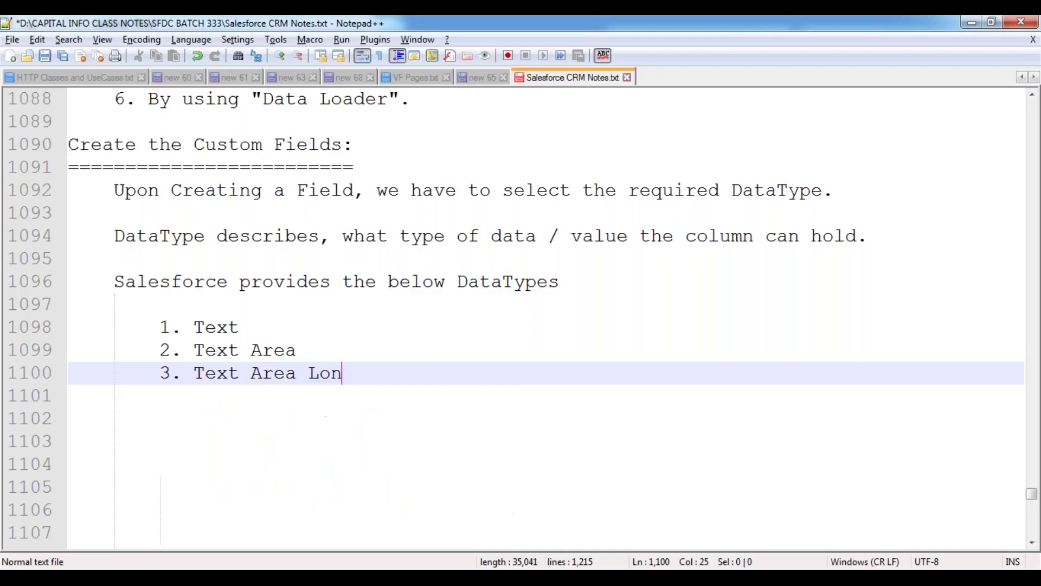
key("Return")
type("4. Te")
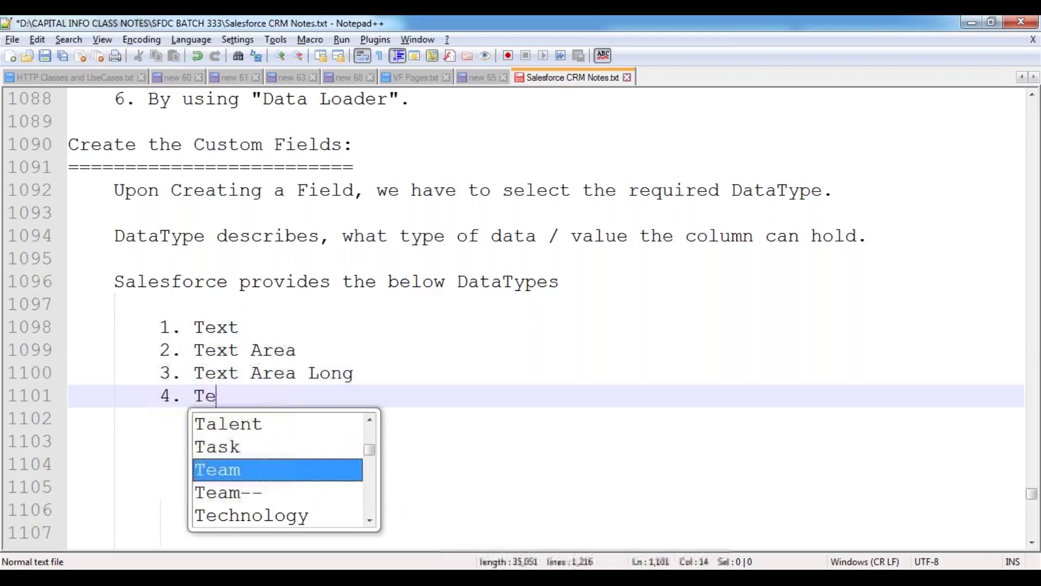
type("xt Area ")
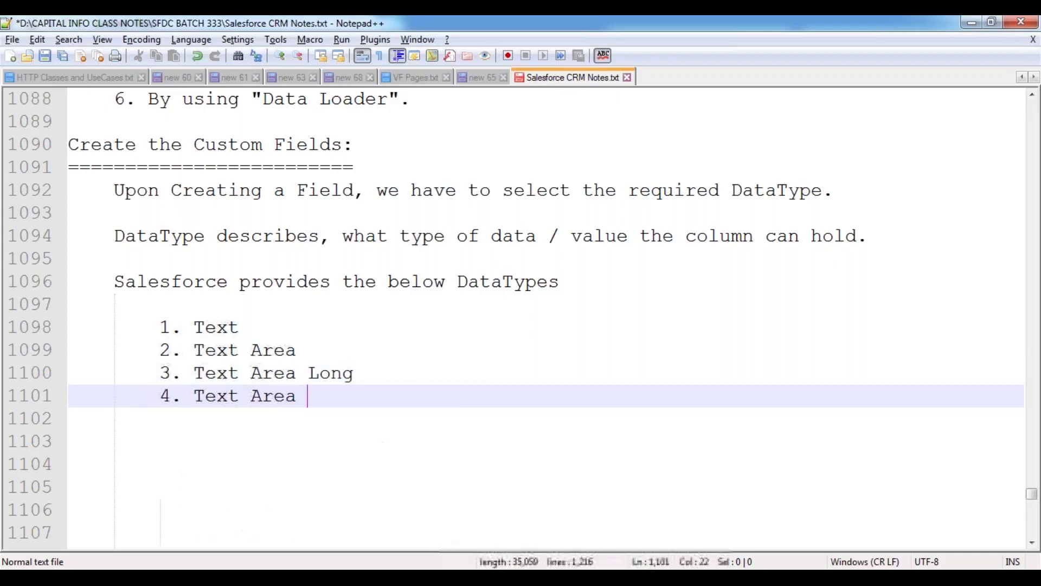
type("Rich")
key("Return")
type("5. Check")
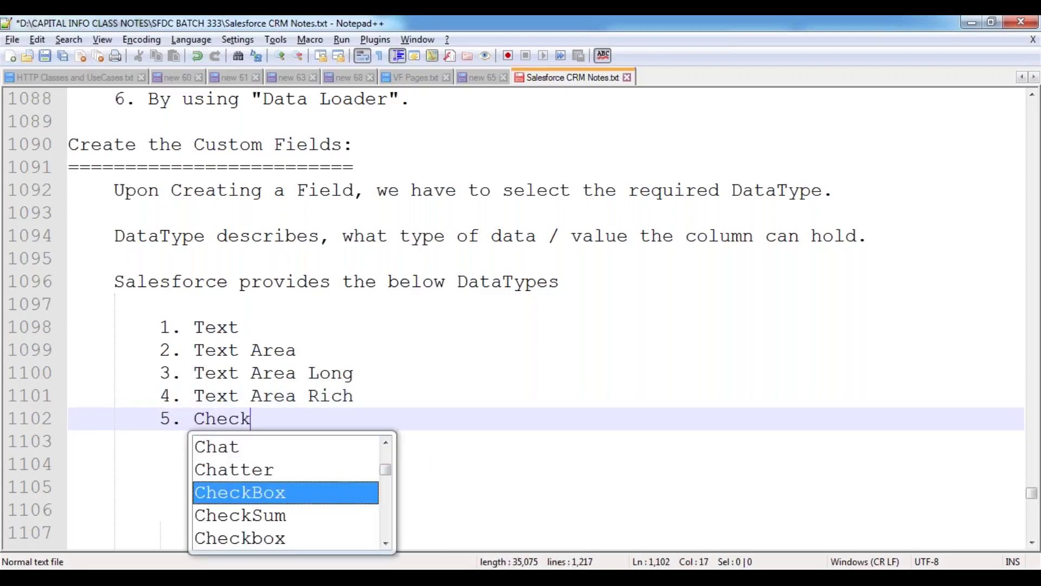
key("Return")
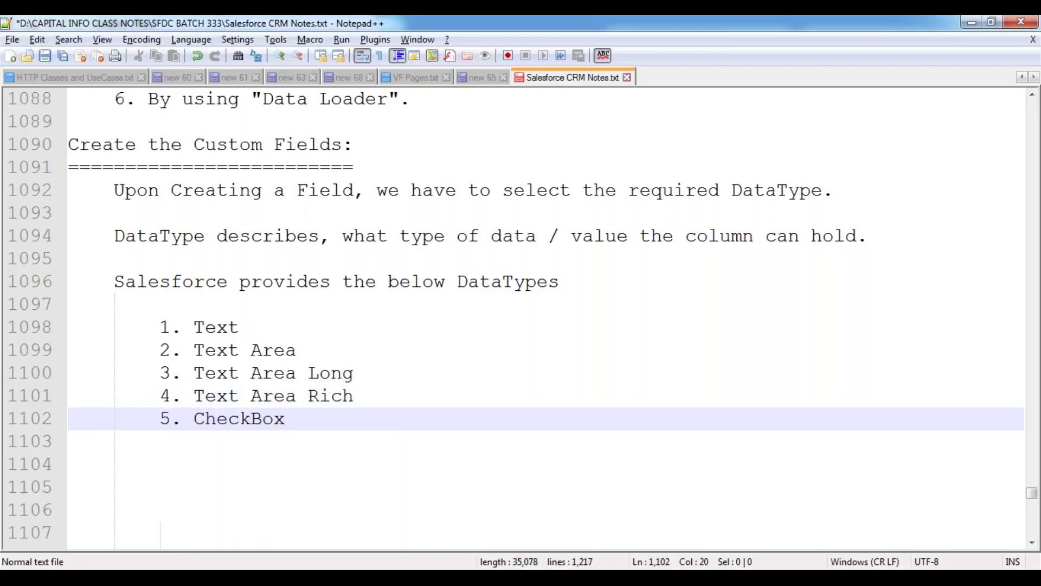
- Continue the numbered list with "6. Currency", "7. Date", "8. Time" and "9. DateTime", each on its own line
key("Return")
type("6. Currency")
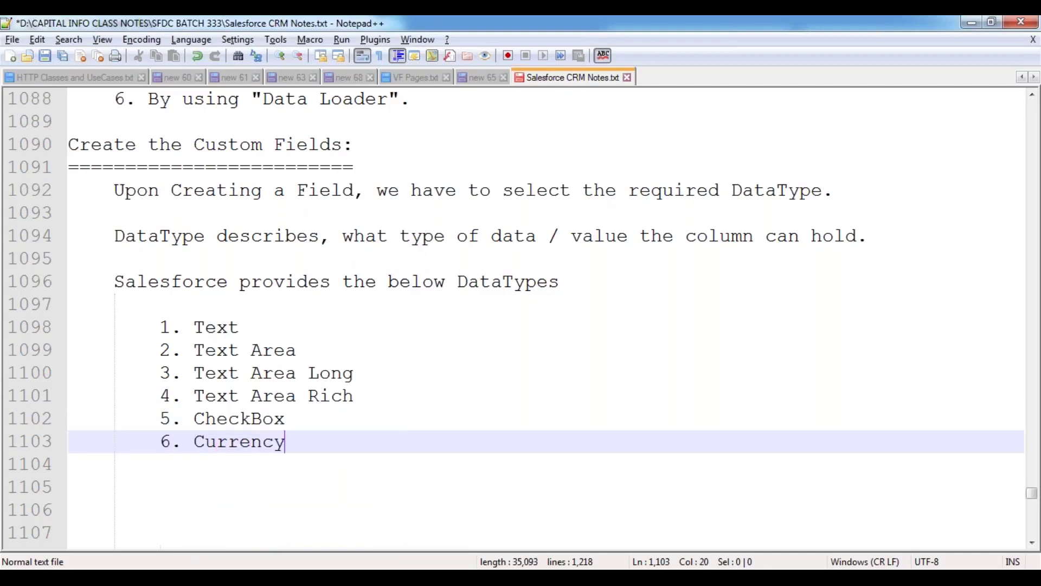
key("Return")
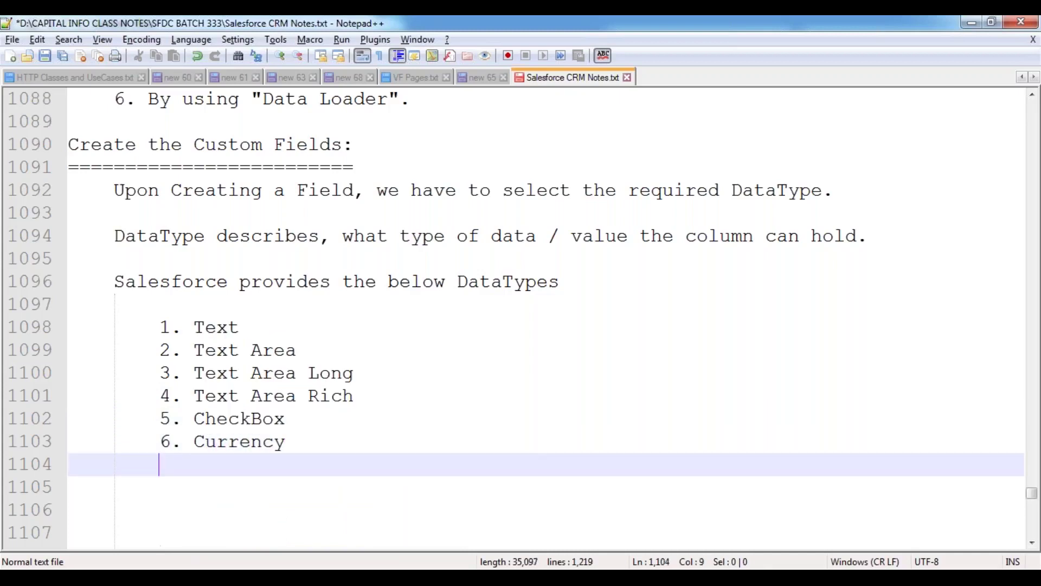
type("7. Date")
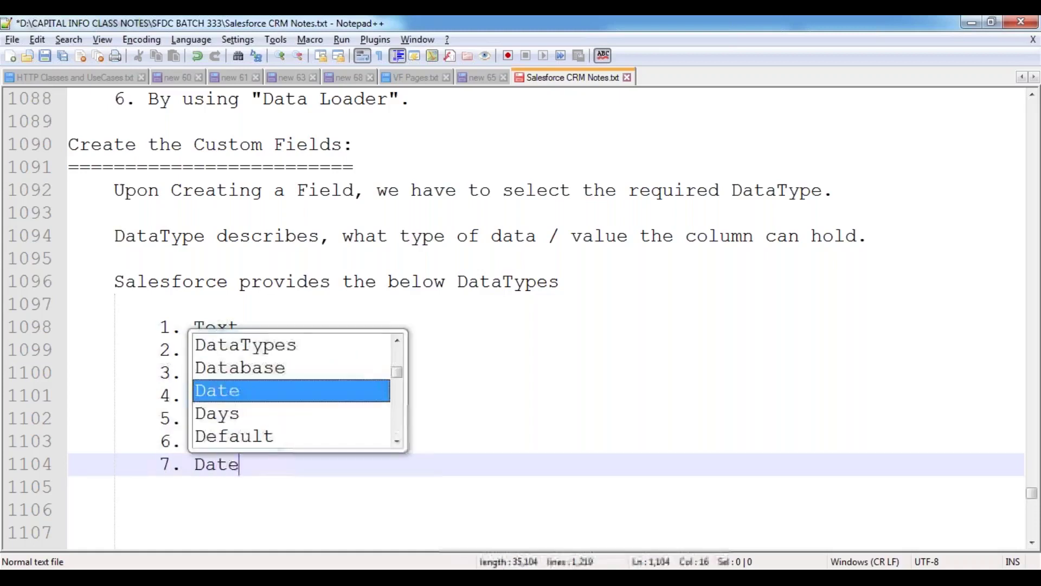
key("Return")
type("8. Time")
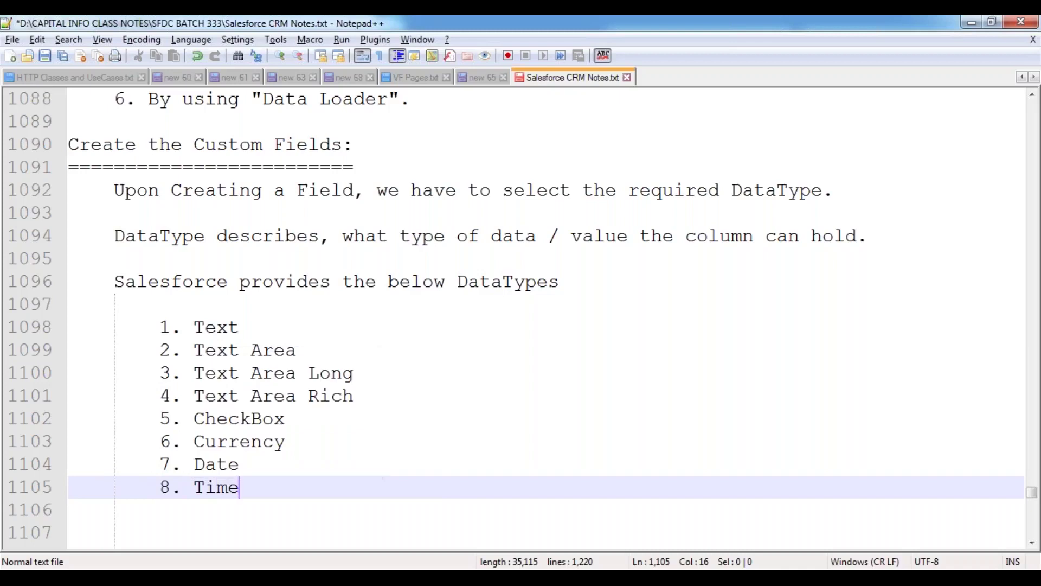
key("Return")
type("9. DateTime")
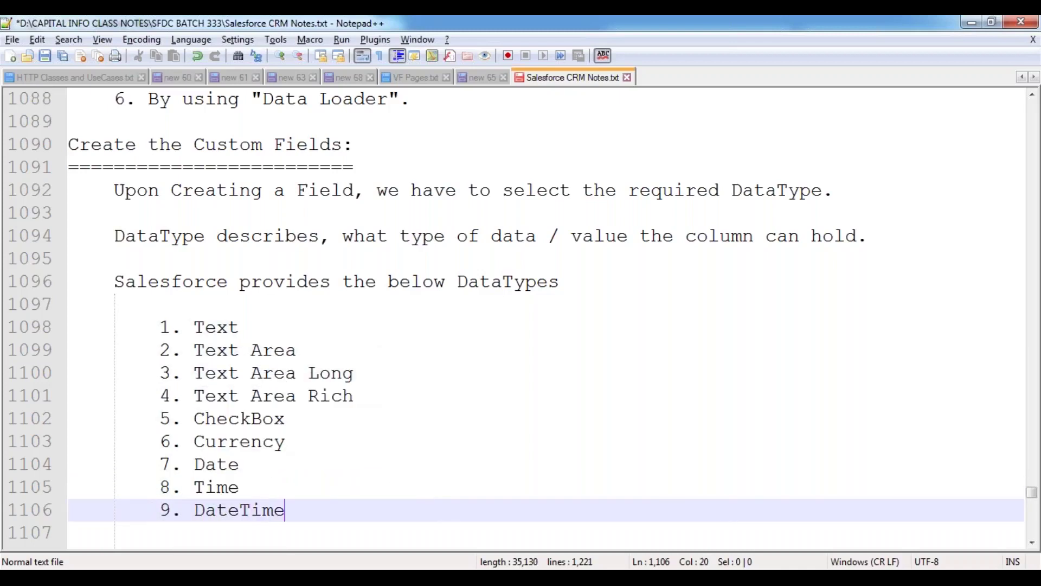
- Add "10. Number", "11. URL" and "12. Phone" as the following items of the data type list
key("Return")
type("10. ")
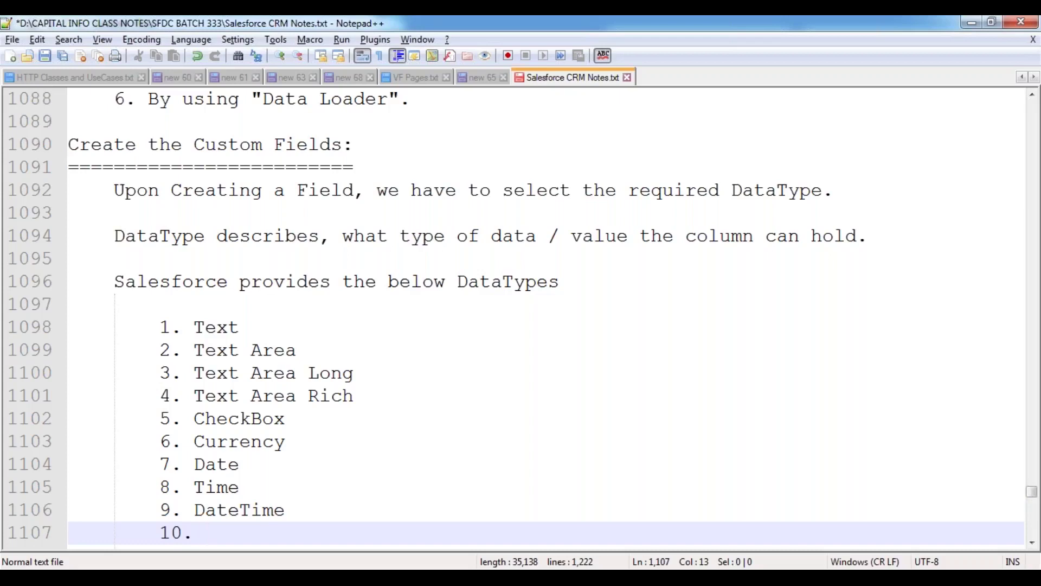
type("Number")
key("Return")
key("Return")
type("11.")
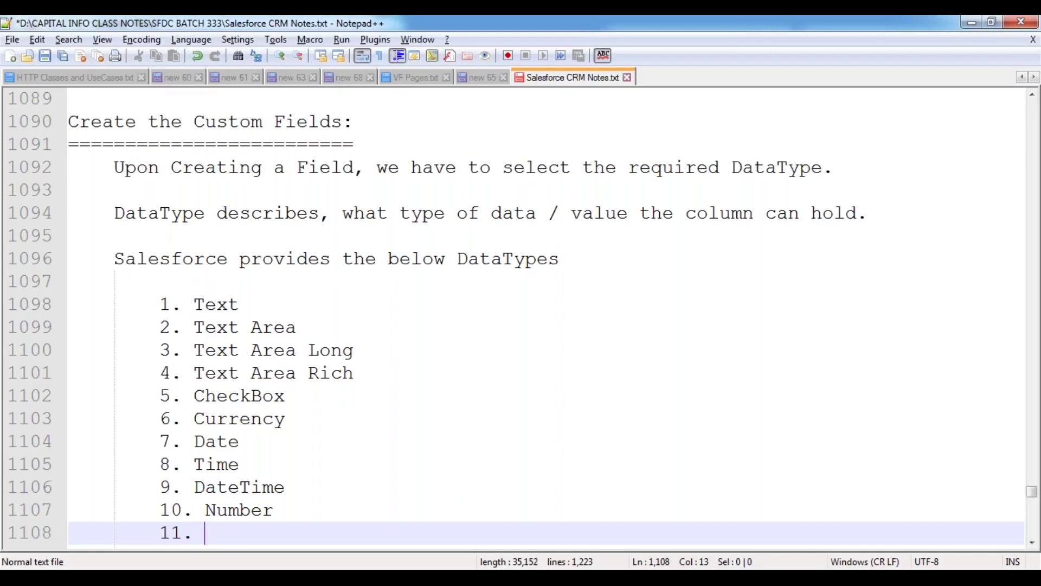
type(" URL")
key("Return")
type("12. Phone")
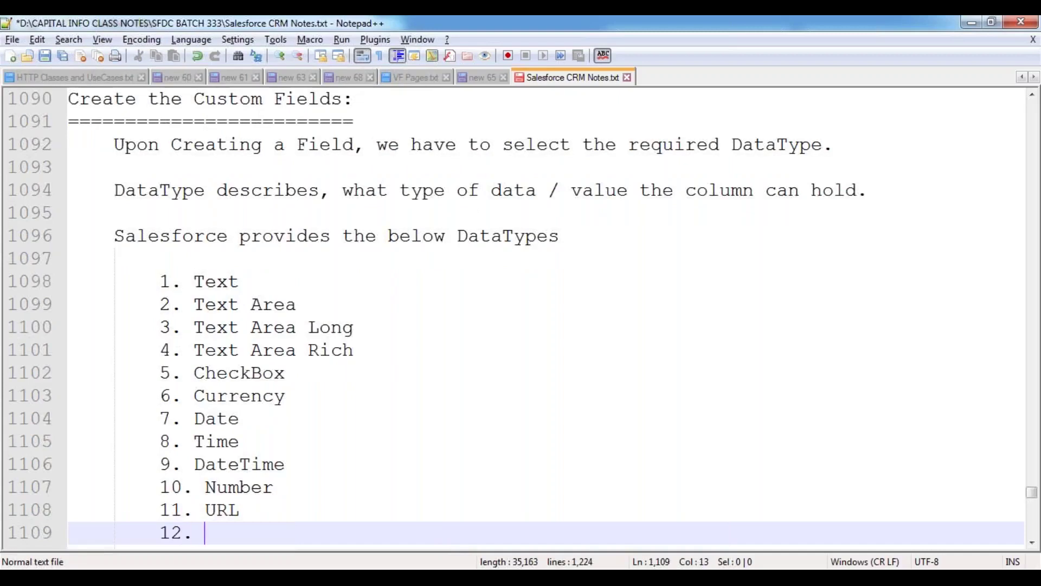
- Add the items "13. Email" and "14. Picklist" below the Phone entry
key("Return")
key("Return")
type("13. Email")
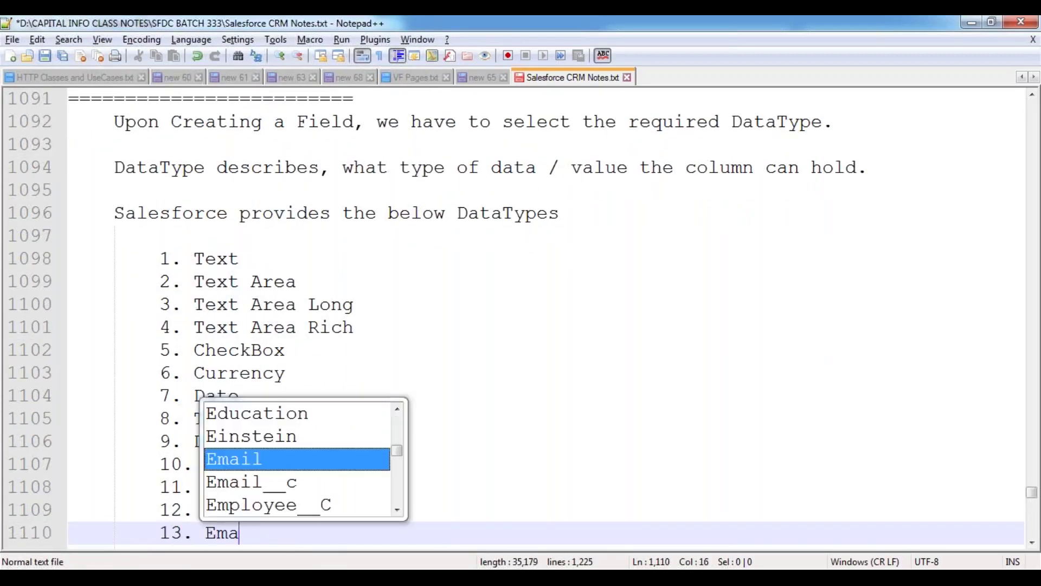
key("Return")
key("Return")
type("14. Picklist")
- Add the item "15. Picklist MultiSelect" below the Picklist entry
key("Return")
key("Return")
type("16")
key("BackSpace")
type("5. Pu")
key("BackSpace")
type("ick")
key("Return")
type("Mu")
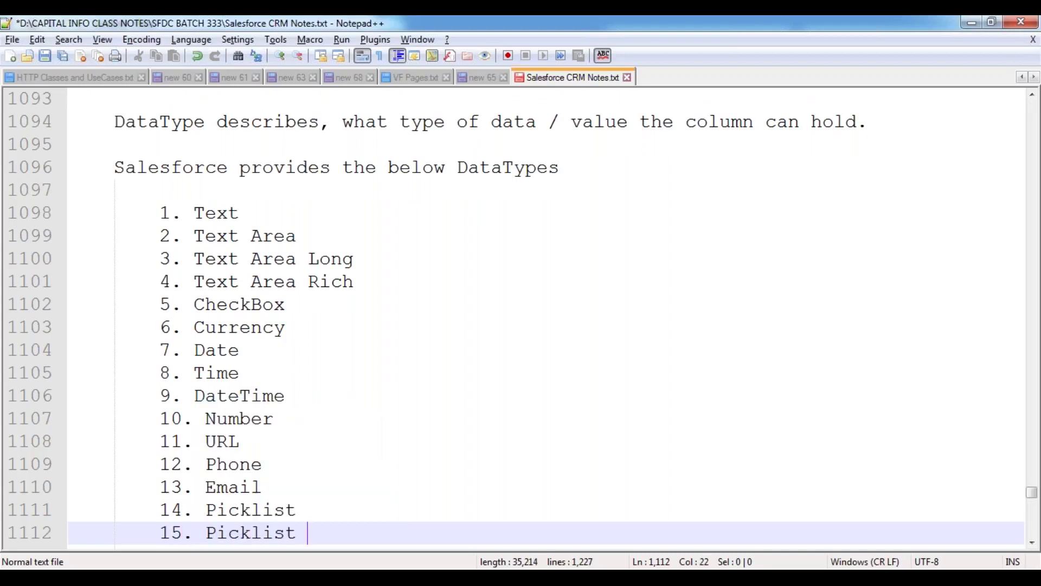
type("ltiSelect")
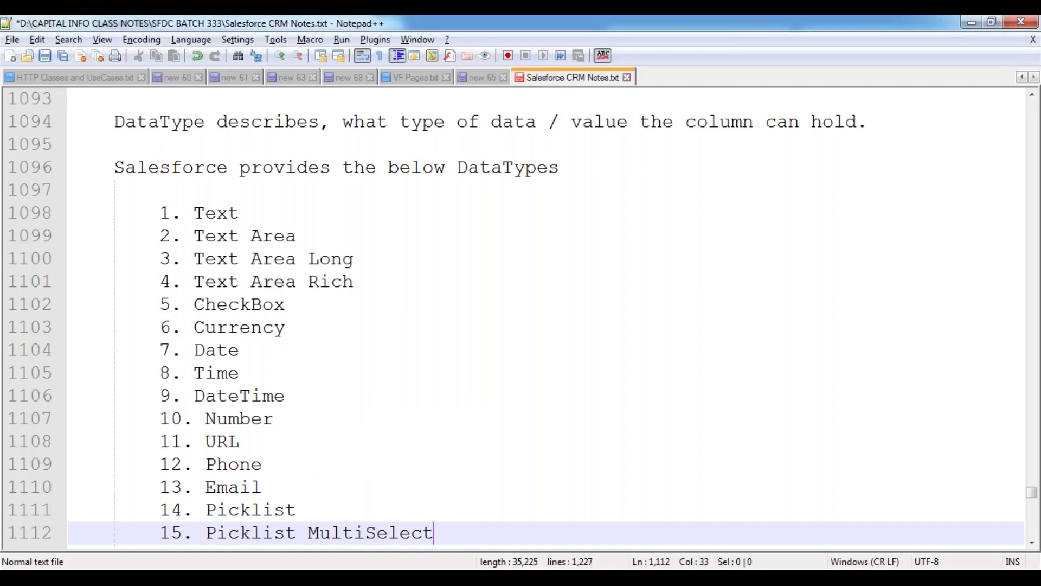
- Extend the data type list with "16. Text Encrypted" and "17. Auto Number"
key("Return")
type("16. ")
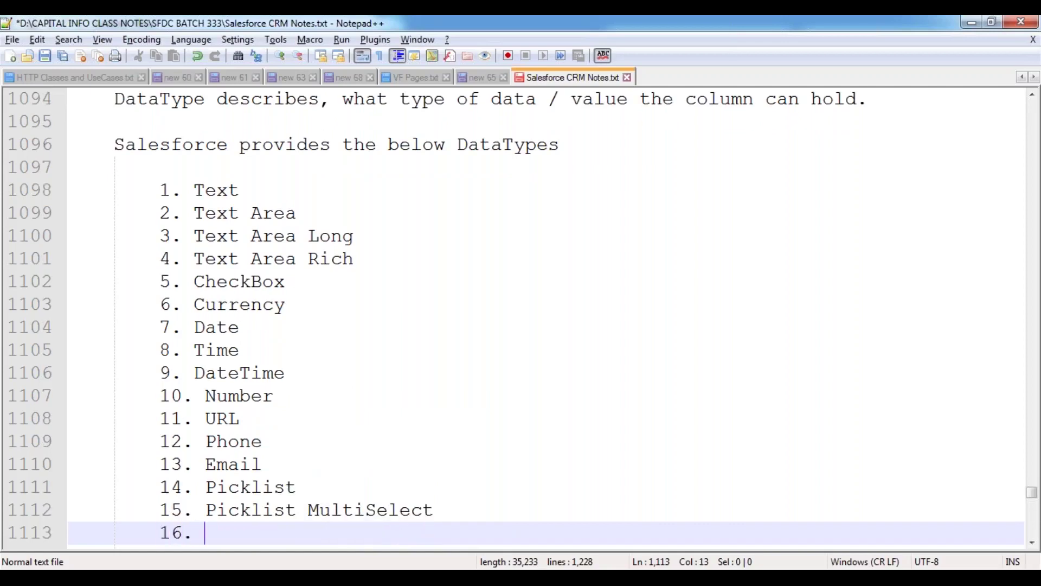
type("Text E")
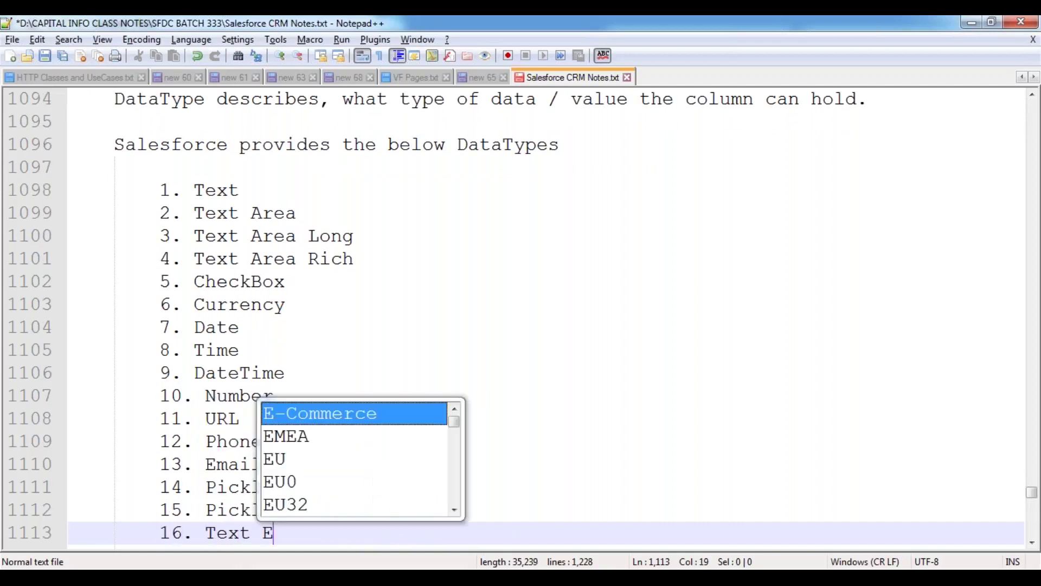
type("ncrypted")
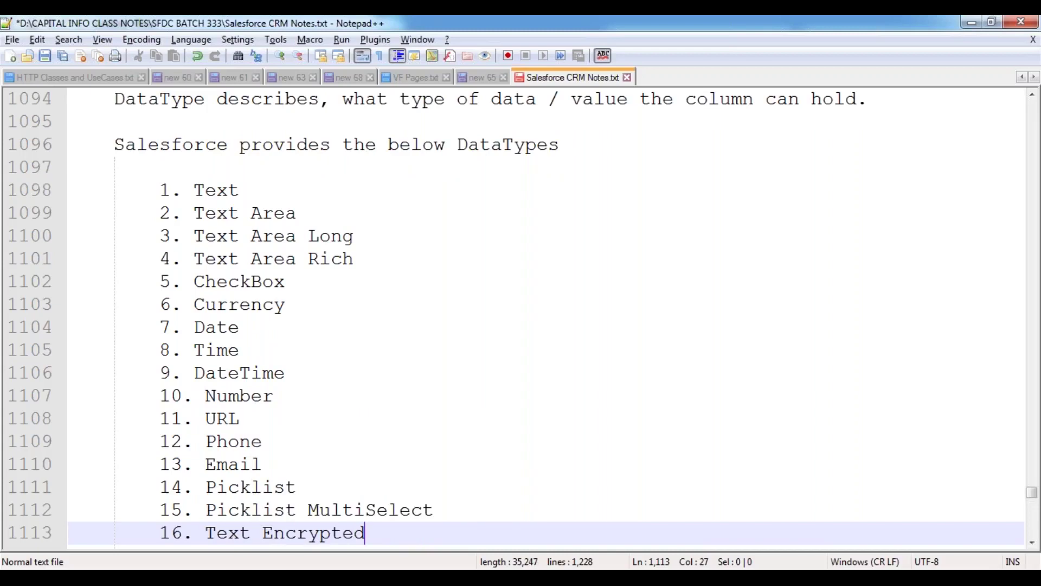
key("Return")
type("17")
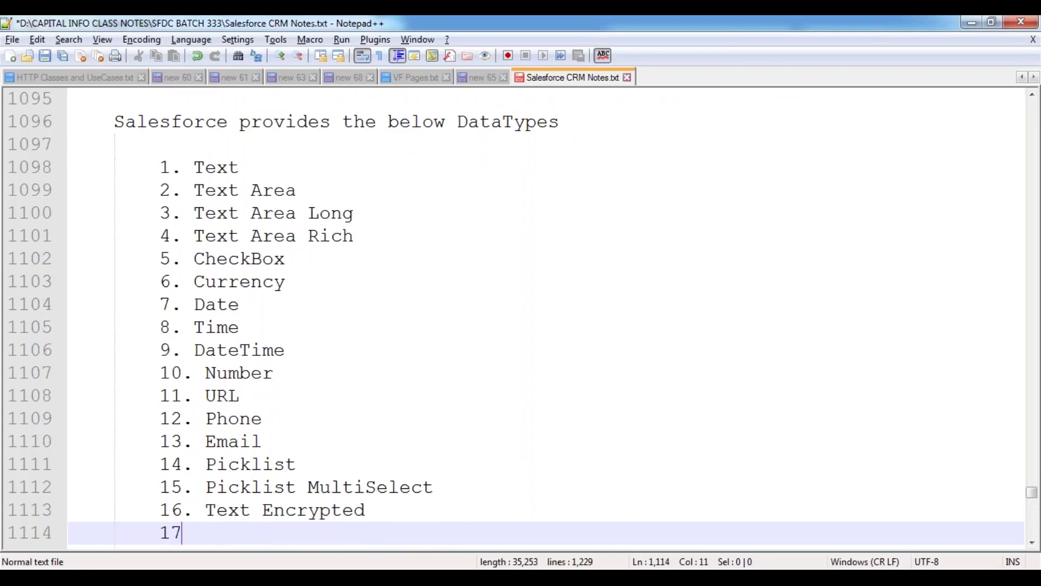
type(". A")
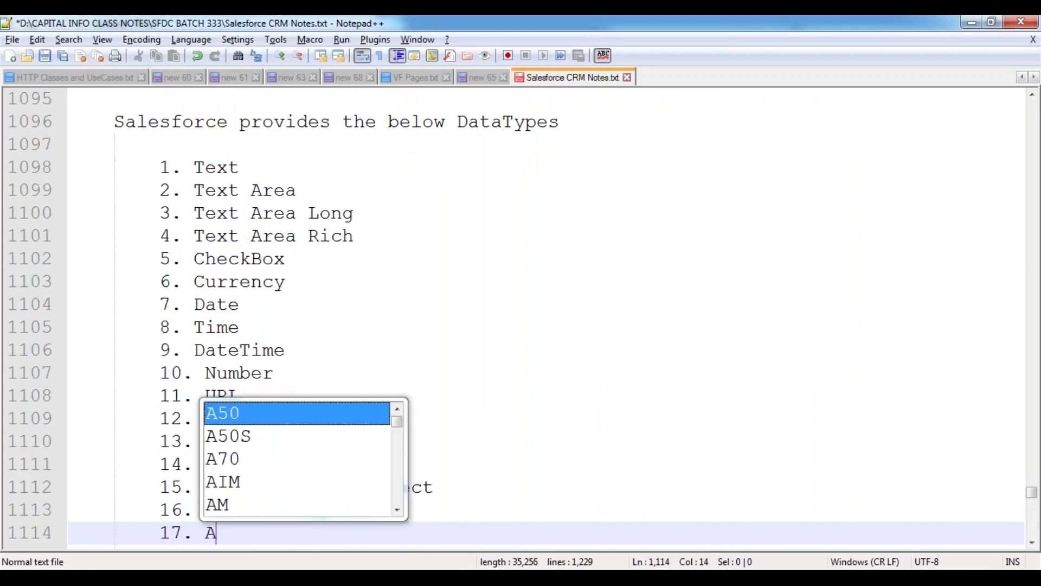
type("uto Number")
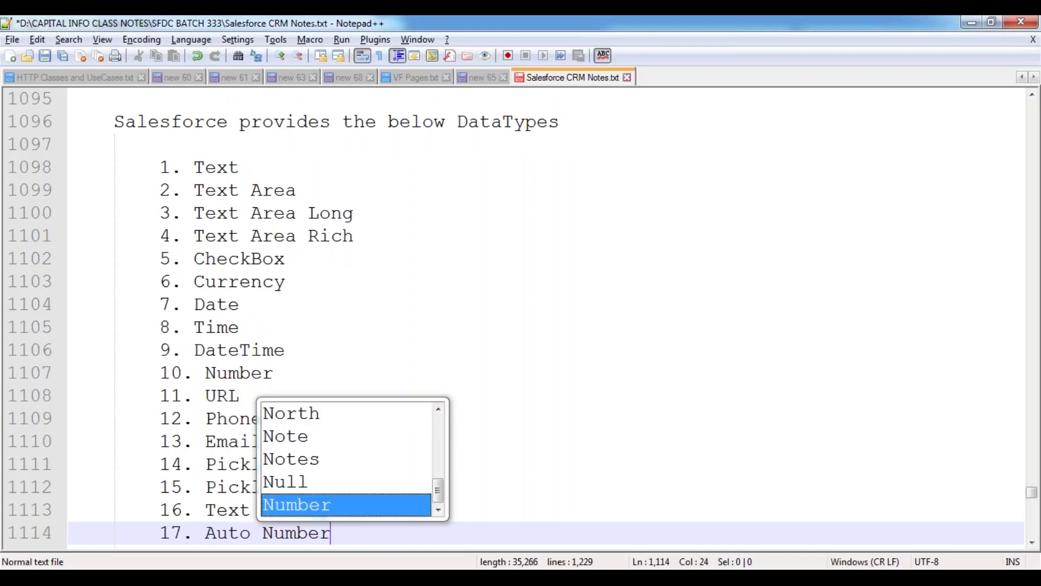
- Add "18. Geo Location" as the last list item and start a new line below it
key("Return")
key("Return")
type("18. ")
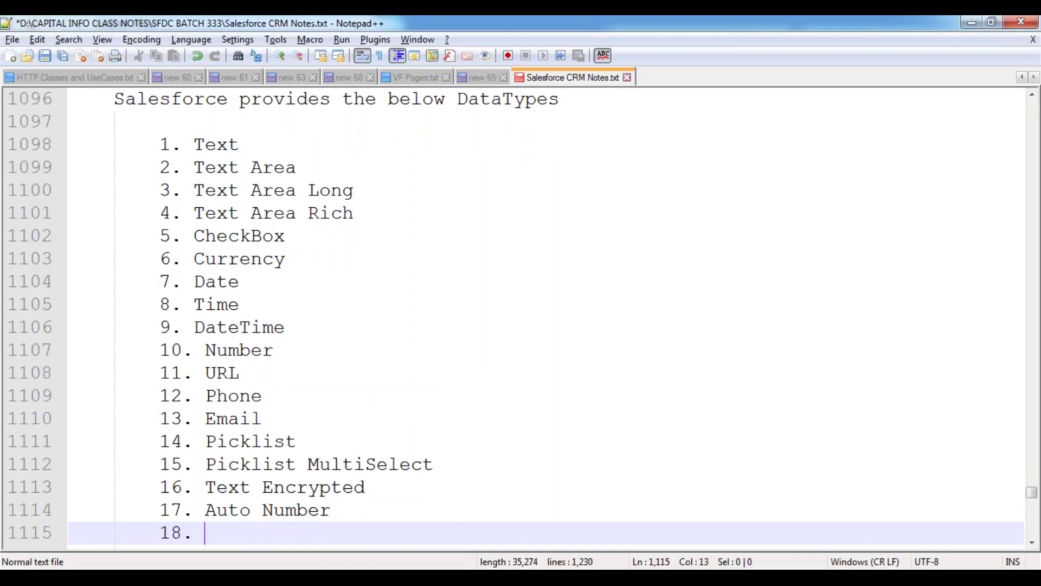
type("Ge")
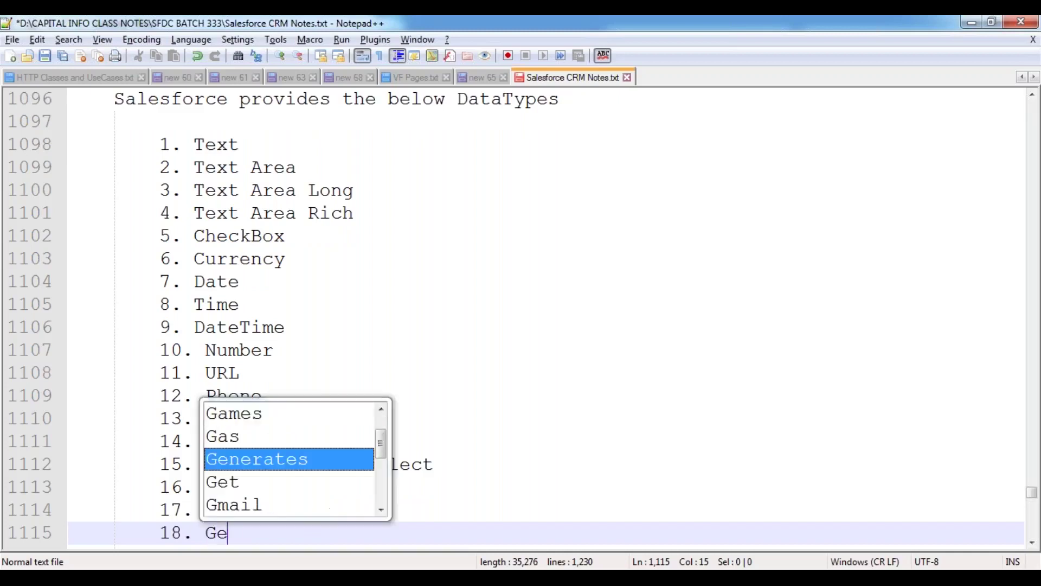
type("o Location")
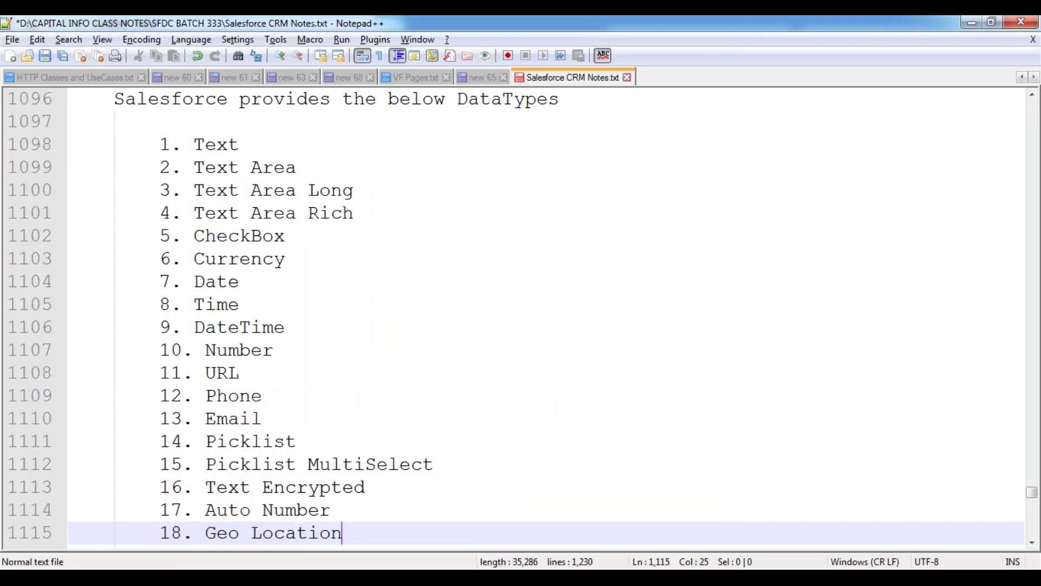
key("Return")
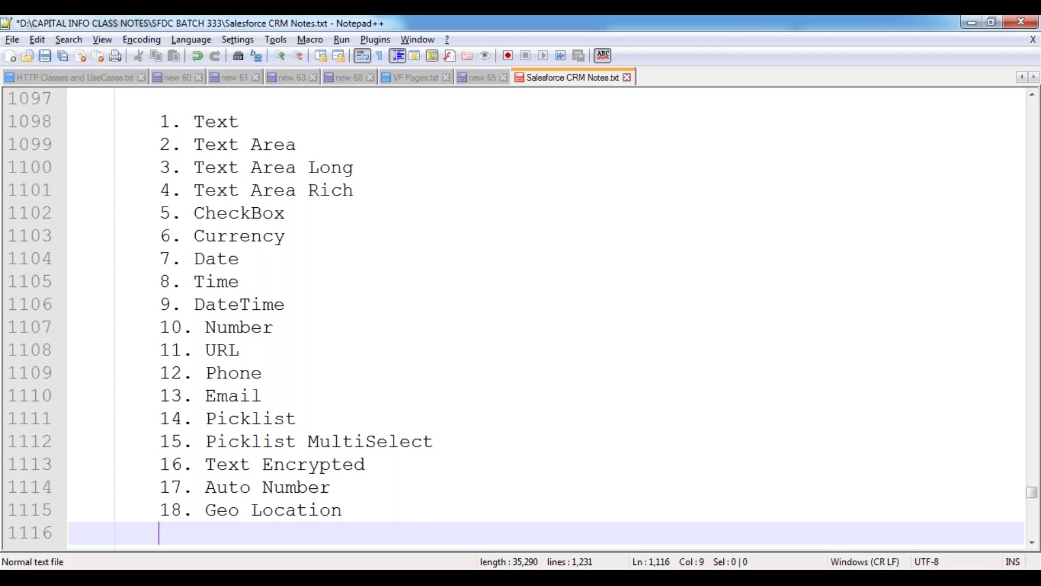
- Review the list of data types from Text to Geo Location, selecting the entries one after another to point them out
double_click(215, 122)
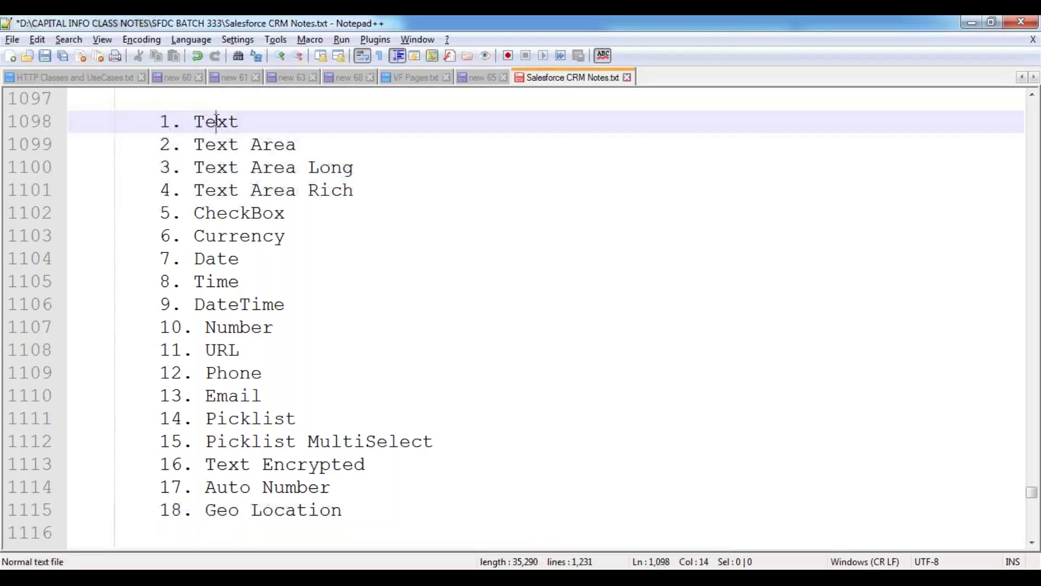
double_click(222, 149)
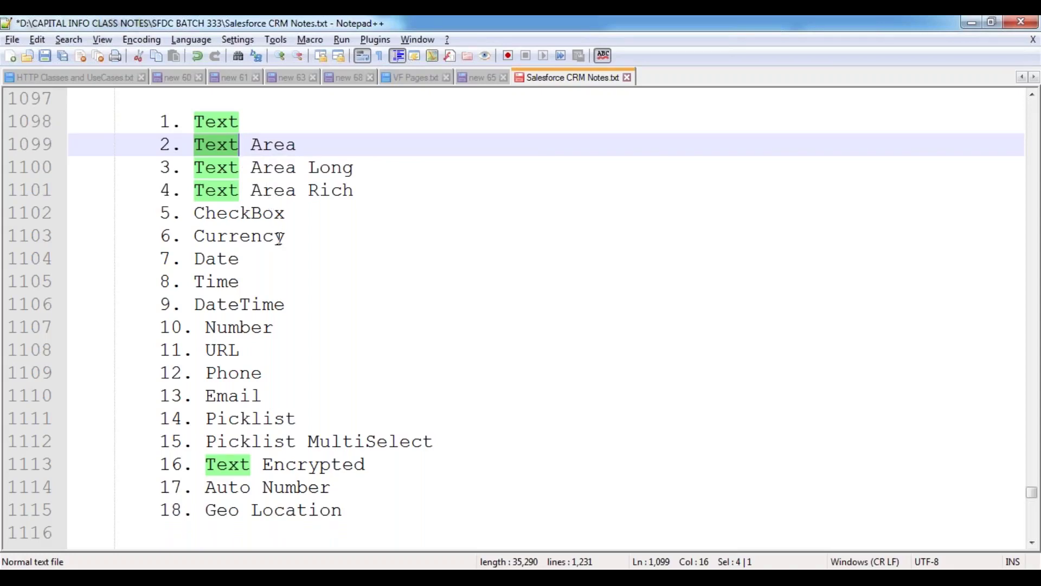
double_click(240, 218)
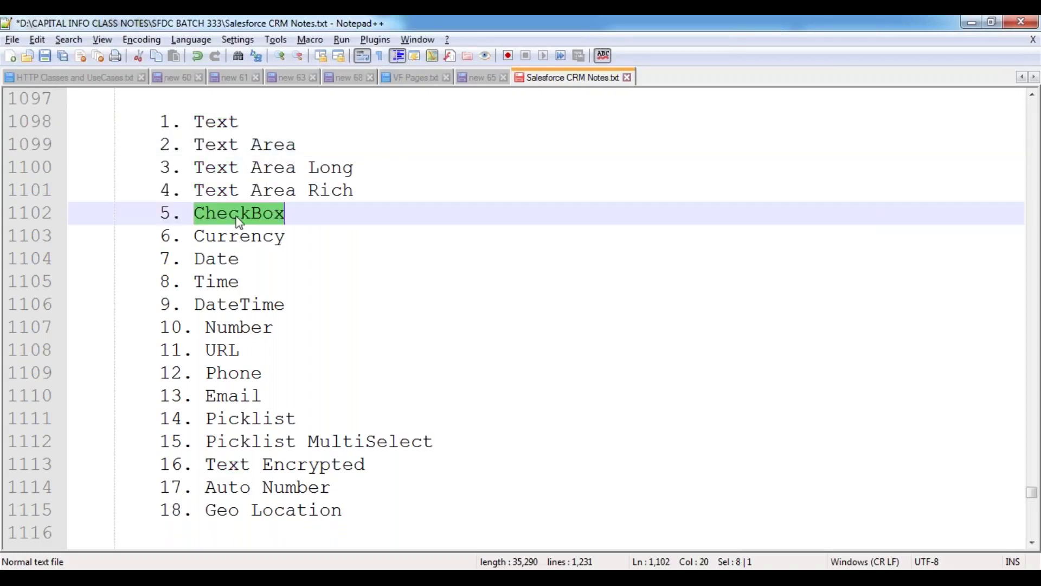
double_click(239, 237)
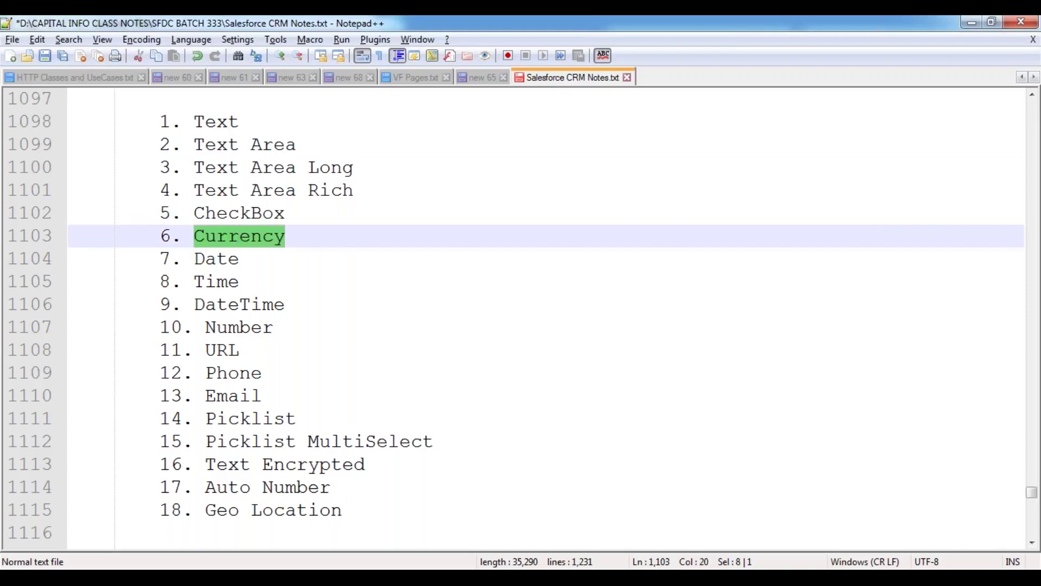
double_click(207, 260)
double_click(217, 281)
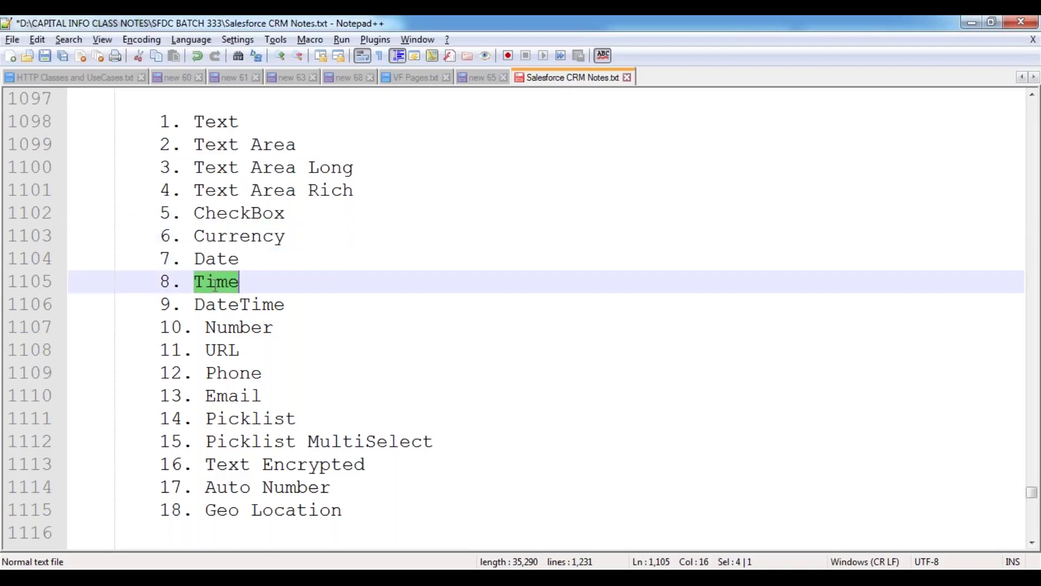
double_click(199, 303)
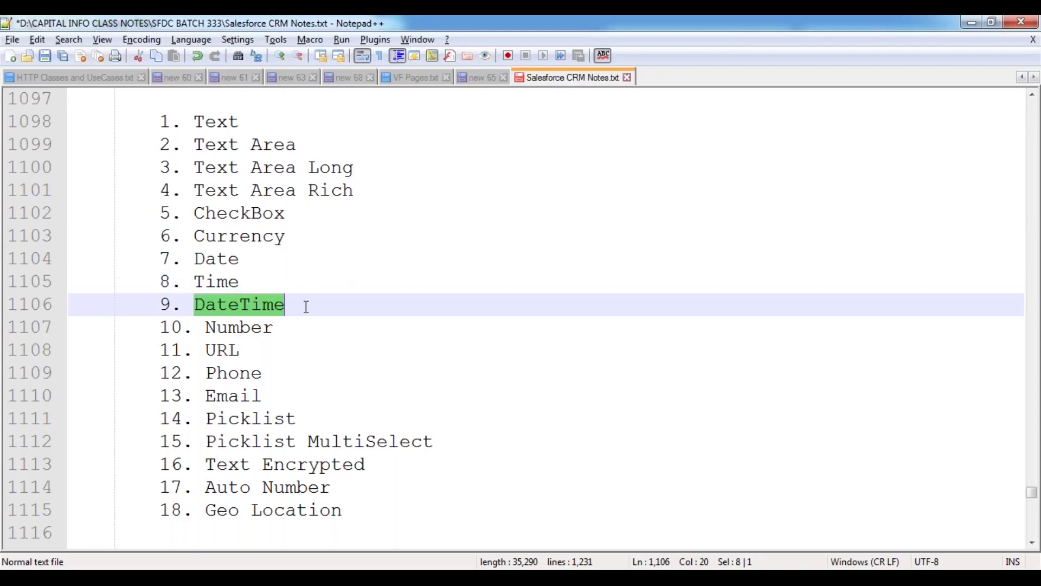
double_click(240, 328)
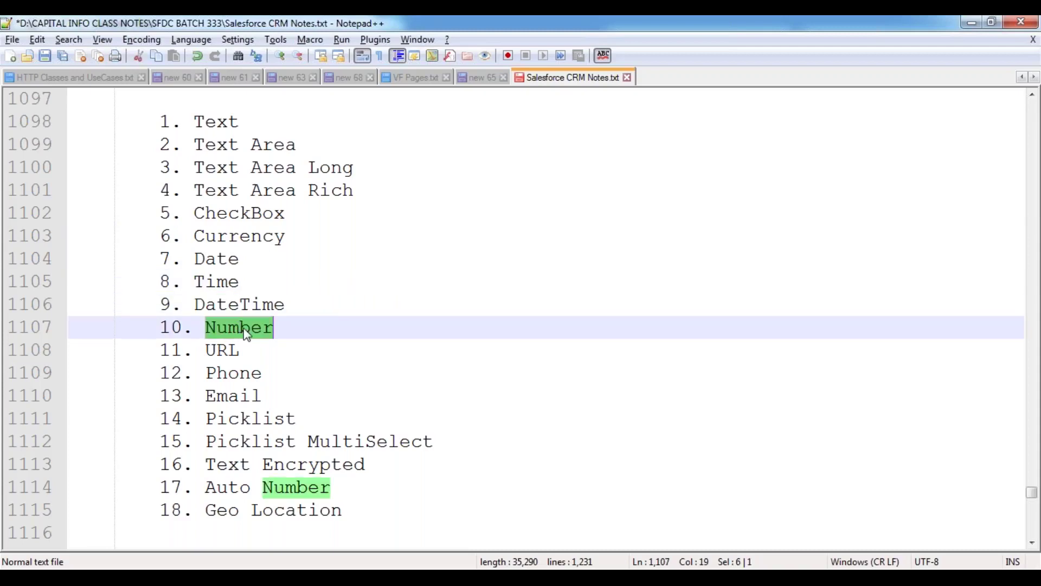
double_click(219, 351)
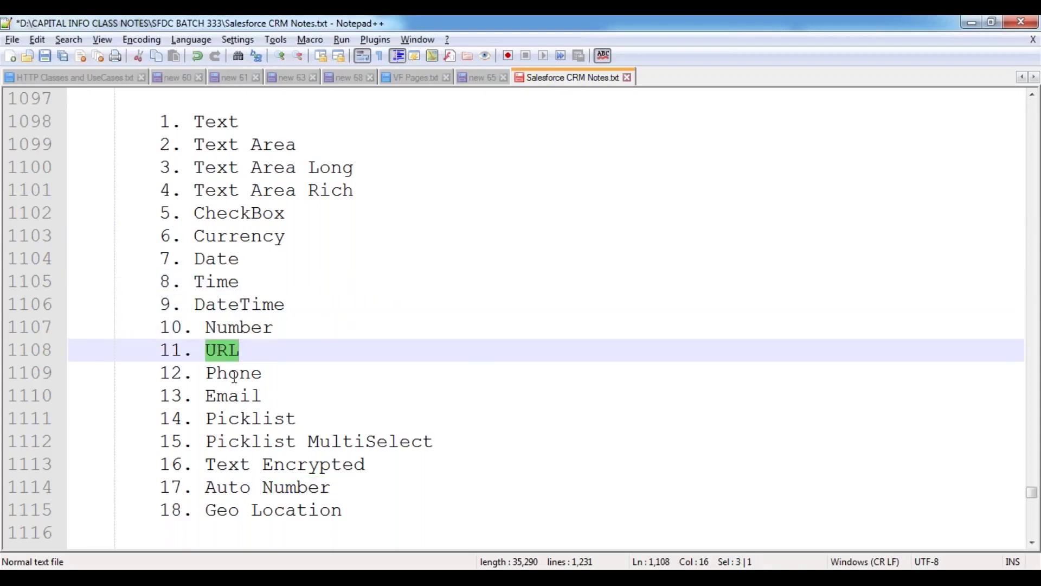
double_click(222, 373)
double_click(237, 401)
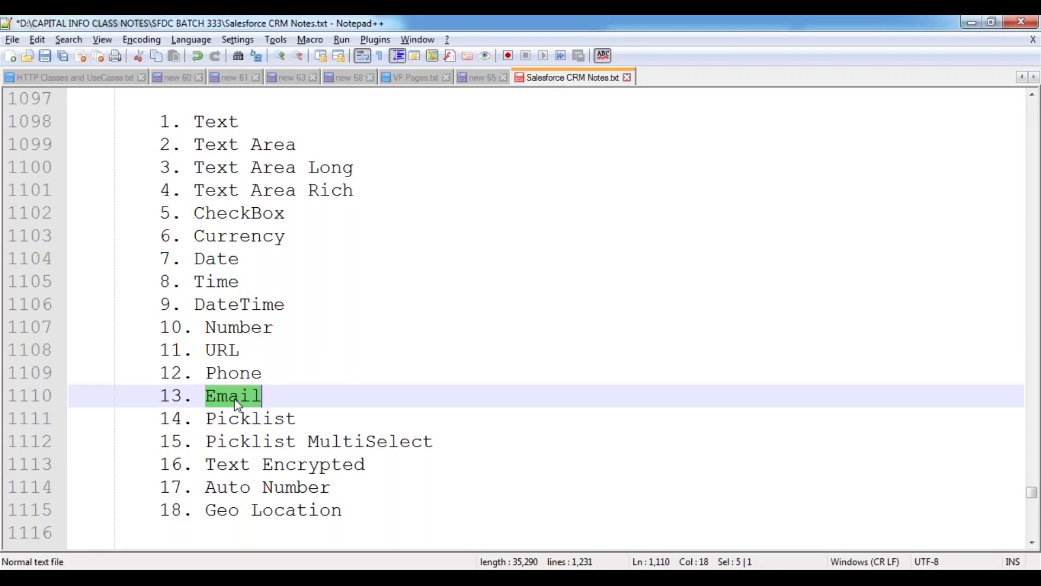
double_click(250, 421)
left_click_drag(207, 442, 434, 442)
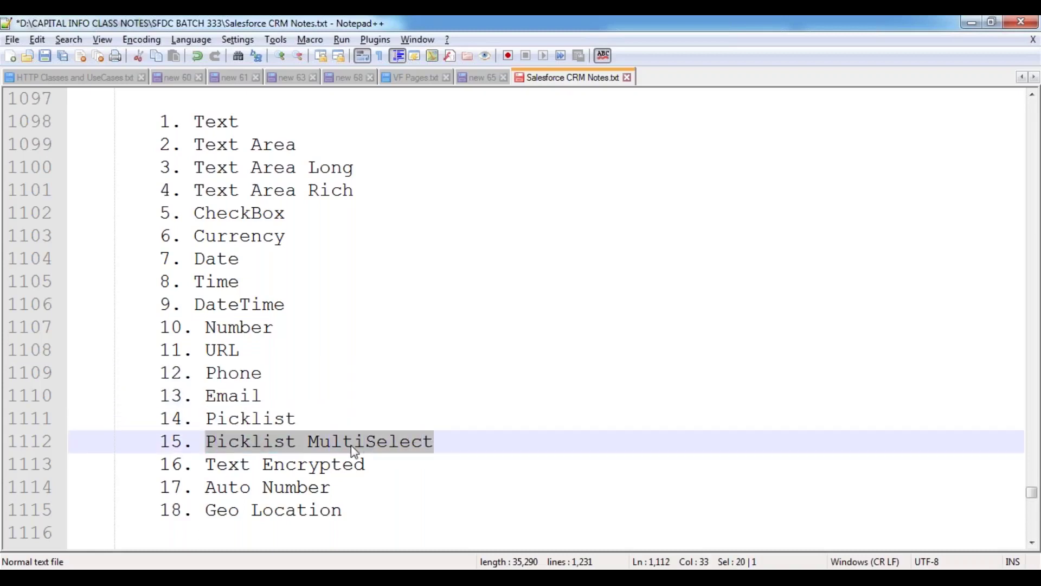
left_click(215, 465)
left_click_drag(215, 464, 369, 464)
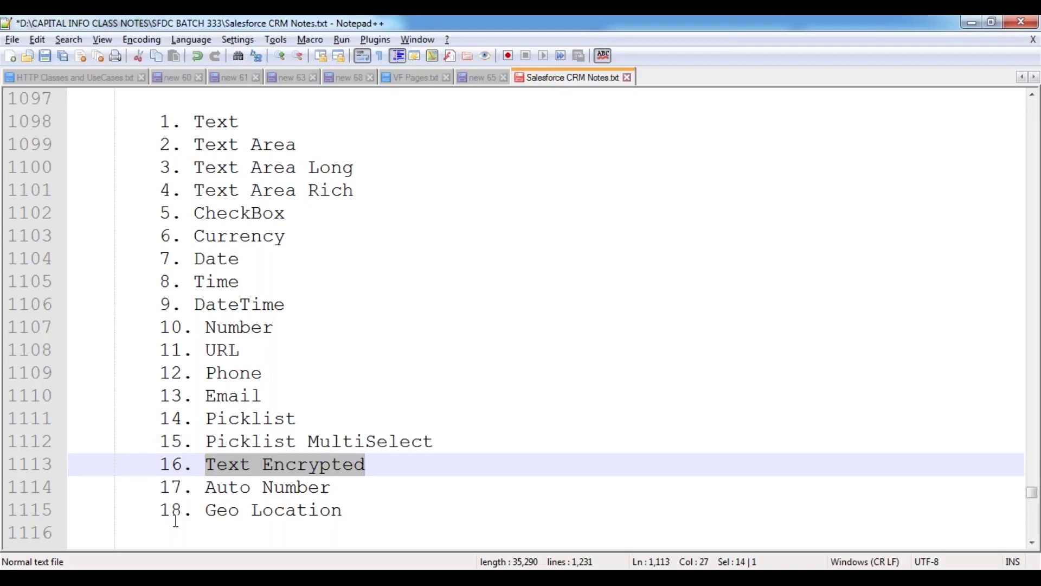
left_click_drag(206, 487, 332, 488)
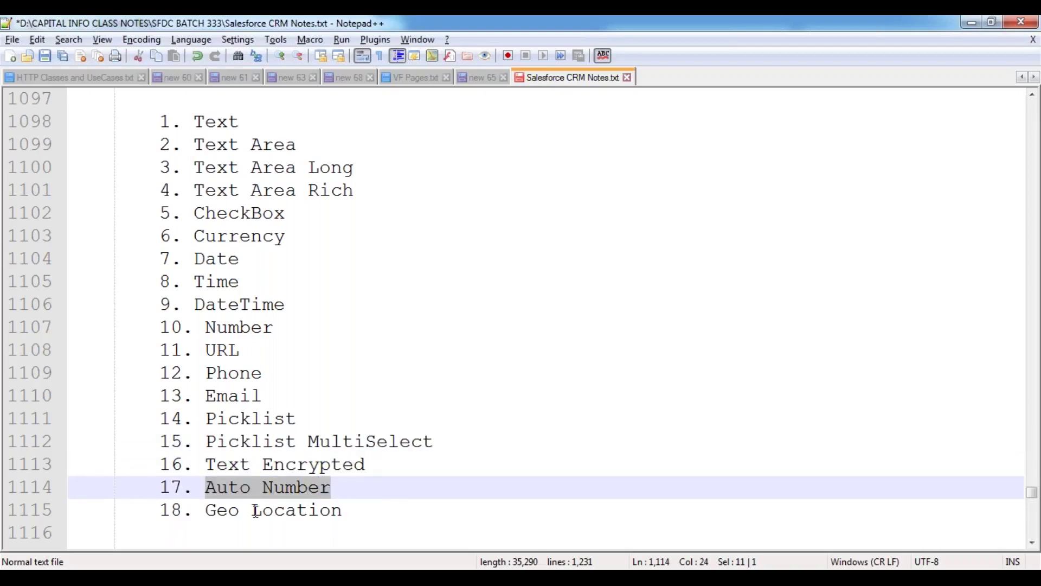
left_click_drag(206, 510, 345, 510)
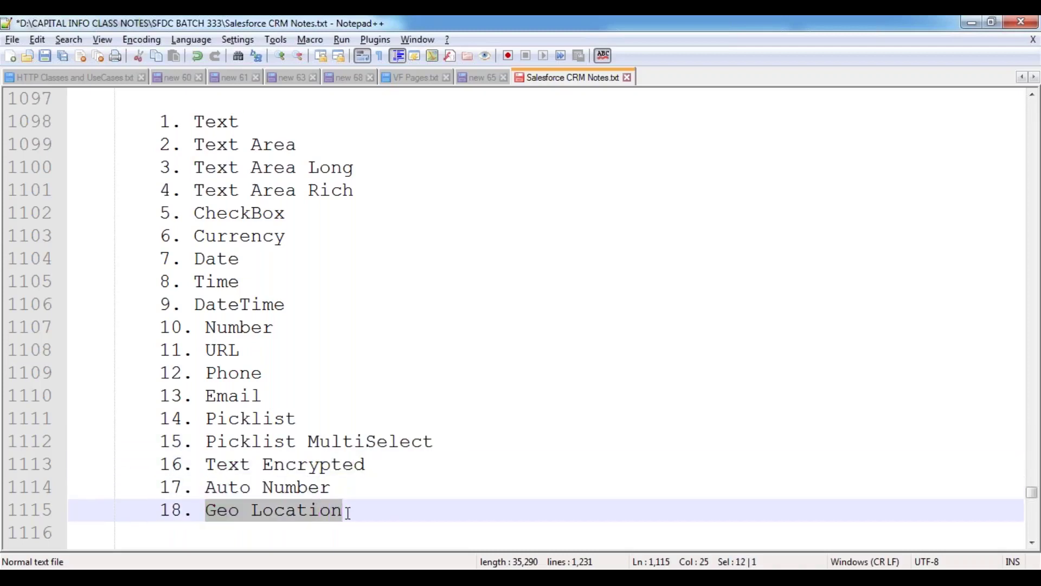
left_click(376, 511)
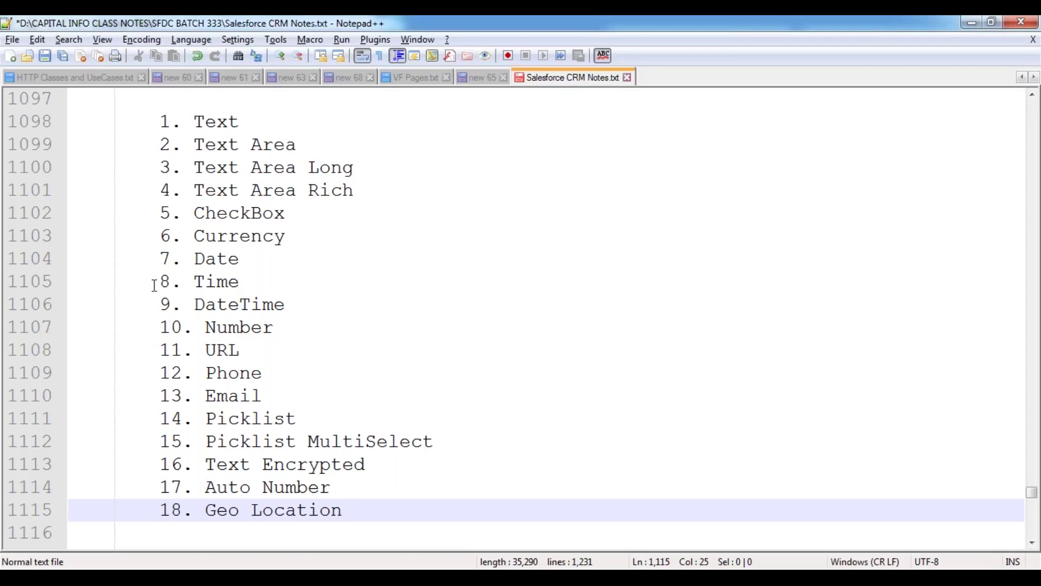
- Review the data type list again, highlighting the whole list and then individual entries from Text to Date
left_click_drag(158, 114, 347, 507)
left_click(223, 378)
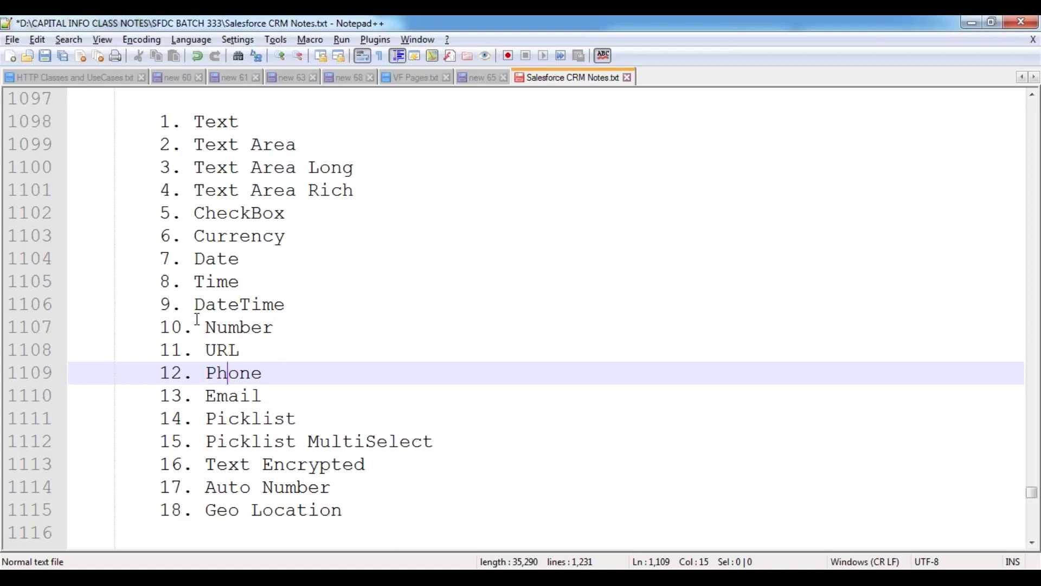
left_click(209, 123)
double_click(210, 122)
left_click(204, 144)
left_click(197, 168)
left_click_drag(197, 168, 372, 166)
left_click_drag(195, 191, 367, 191)
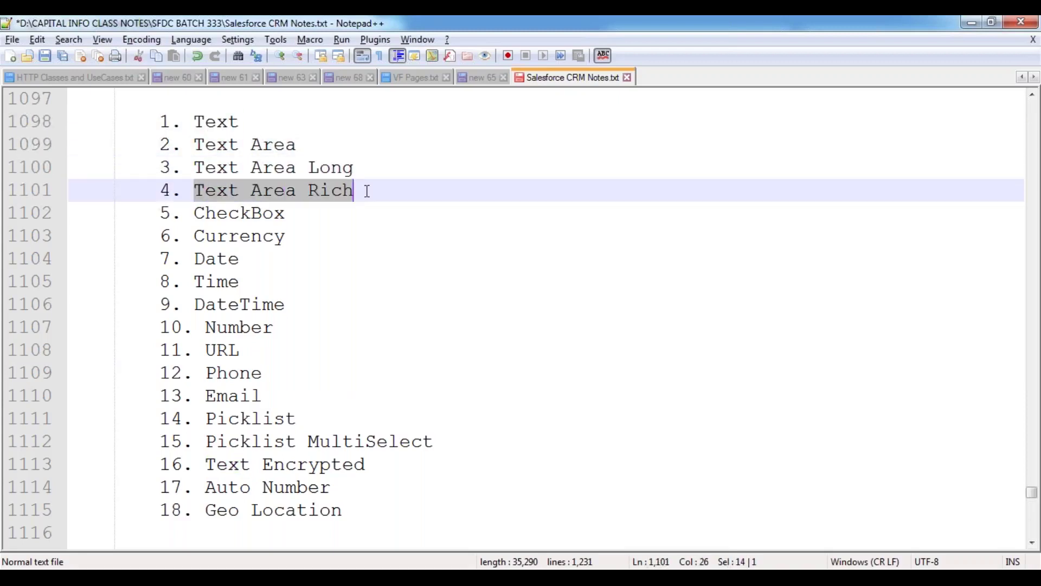
double_click(229, 213)
double_click(228, 236)
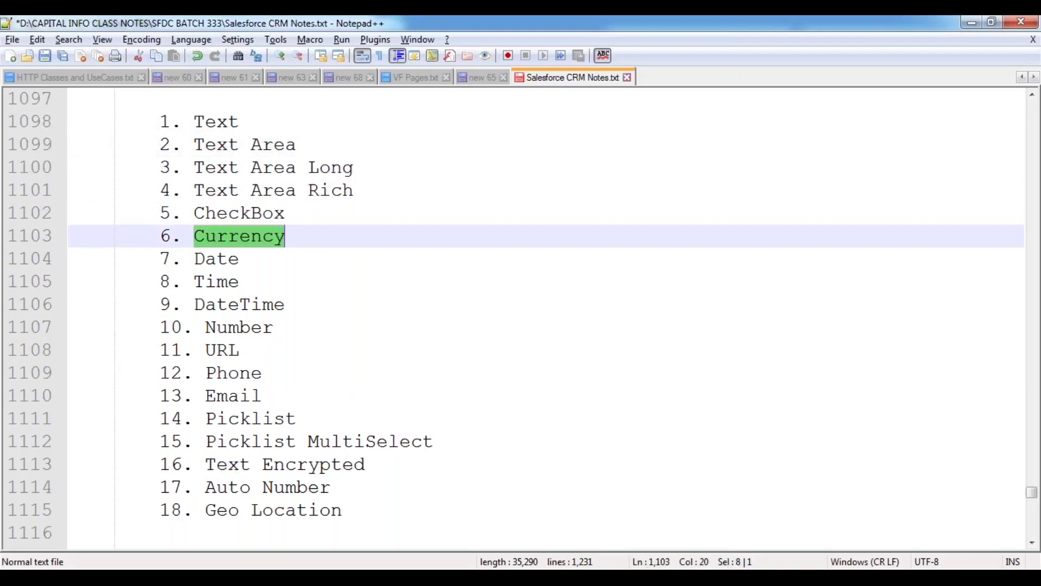
double_click(219, 258)
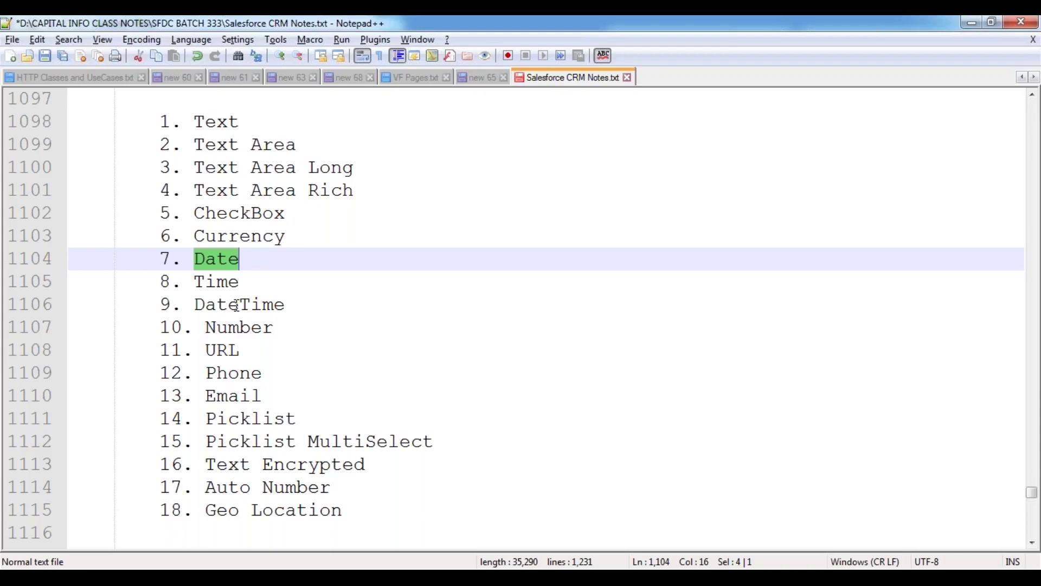
- Add a colon after "1. Text" and insert an indented line beneath it for a description
left_click(251, 122)
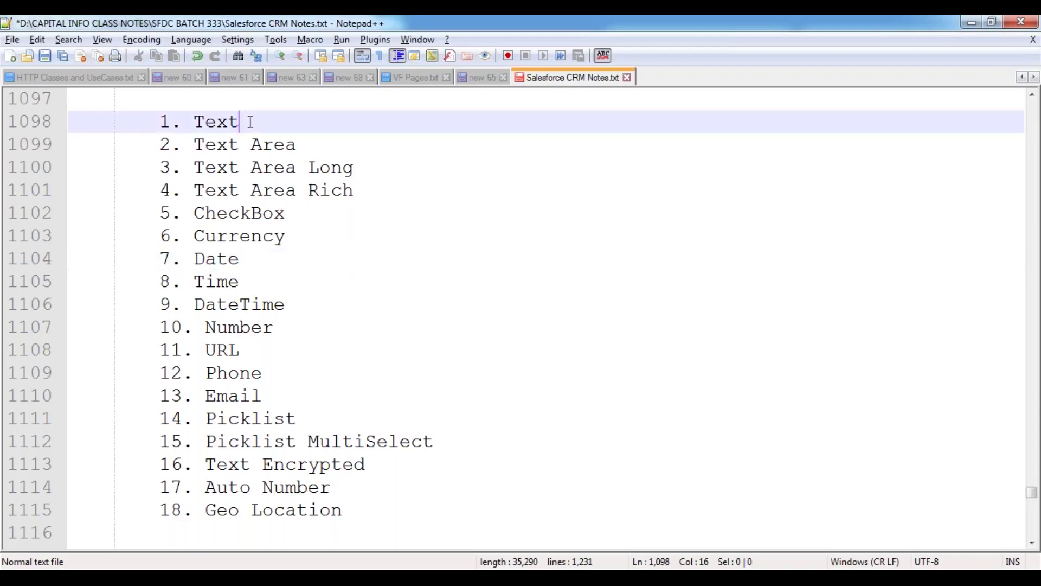
type(":")
key("Return")
key("Return")
key("Up")
key("Tab")
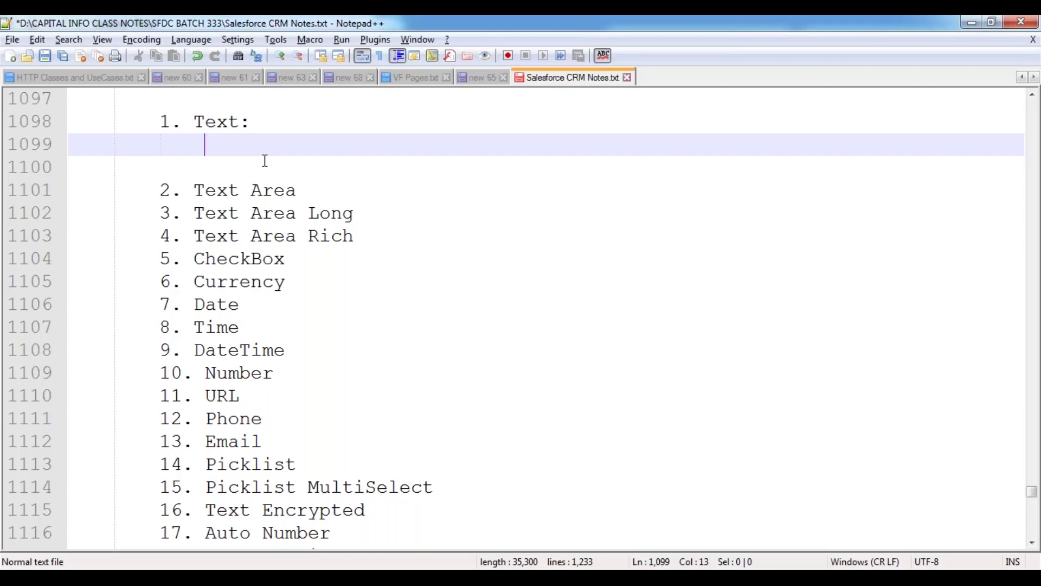
- Write the Text description "This DataType allows us to store the Alphanumerical Values along with Specical Characters."
type("This Data")
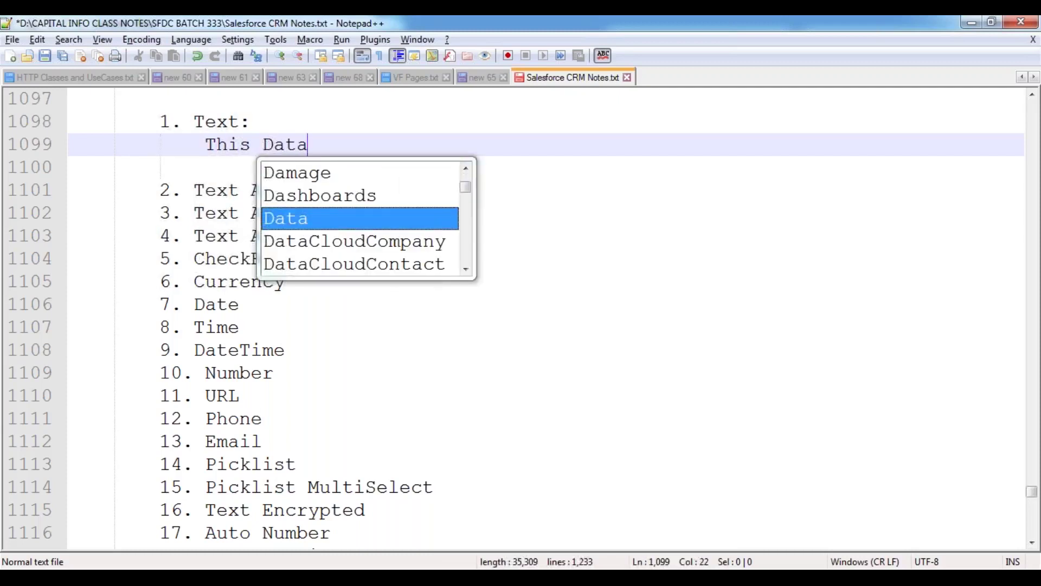
key("Escape")
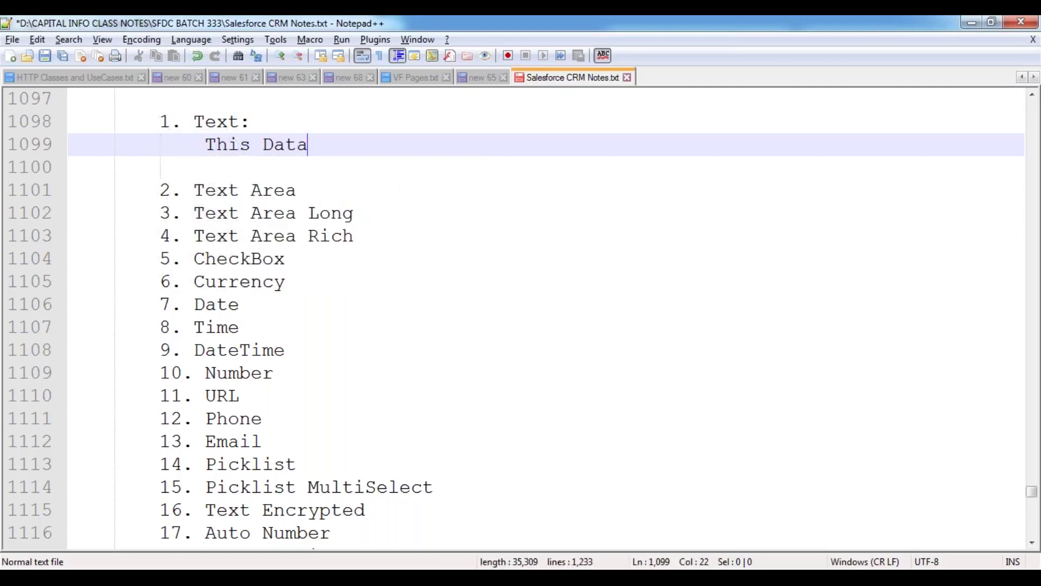
type("Type allows")
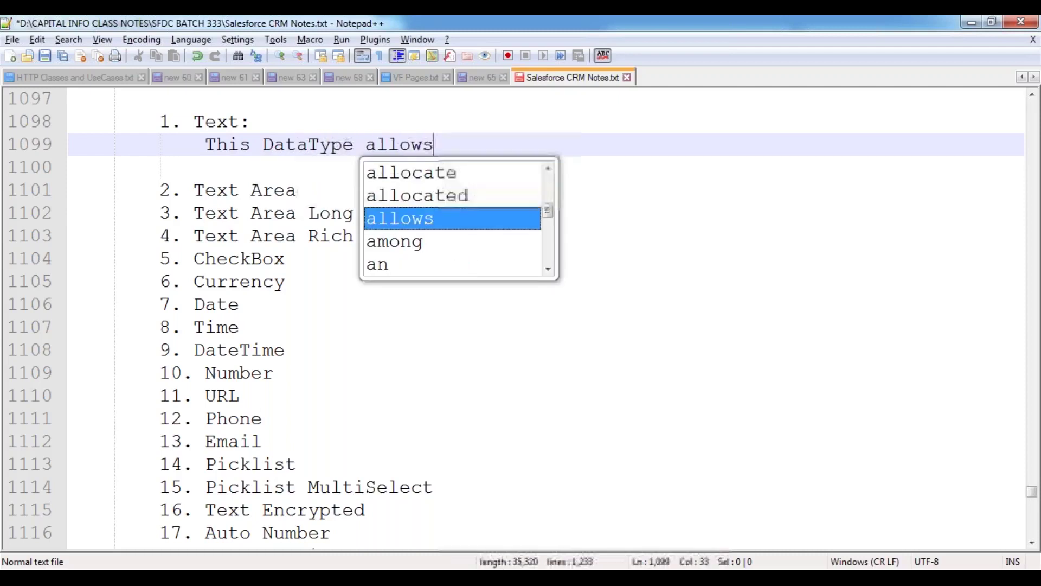
type(" us to sto")
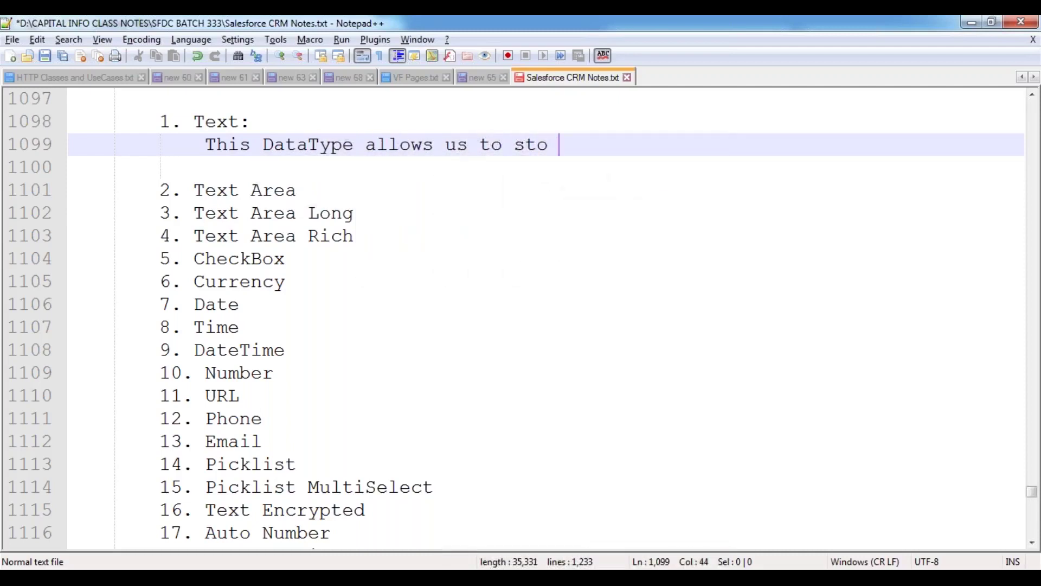
key("BackSpace")
key("BackSpace")
type("ore th")
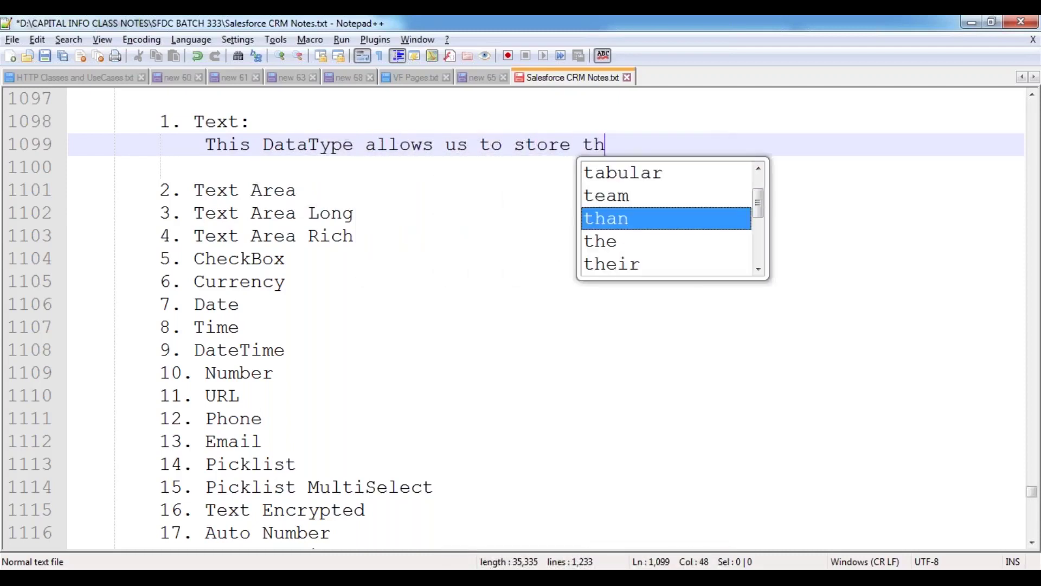
type("e Alphanu")
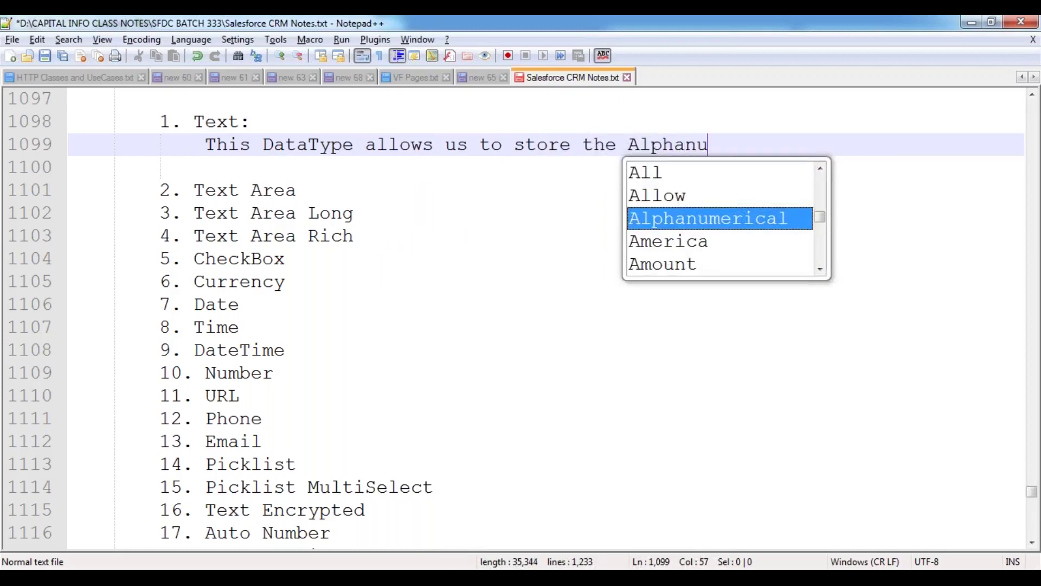
type("merical Value")
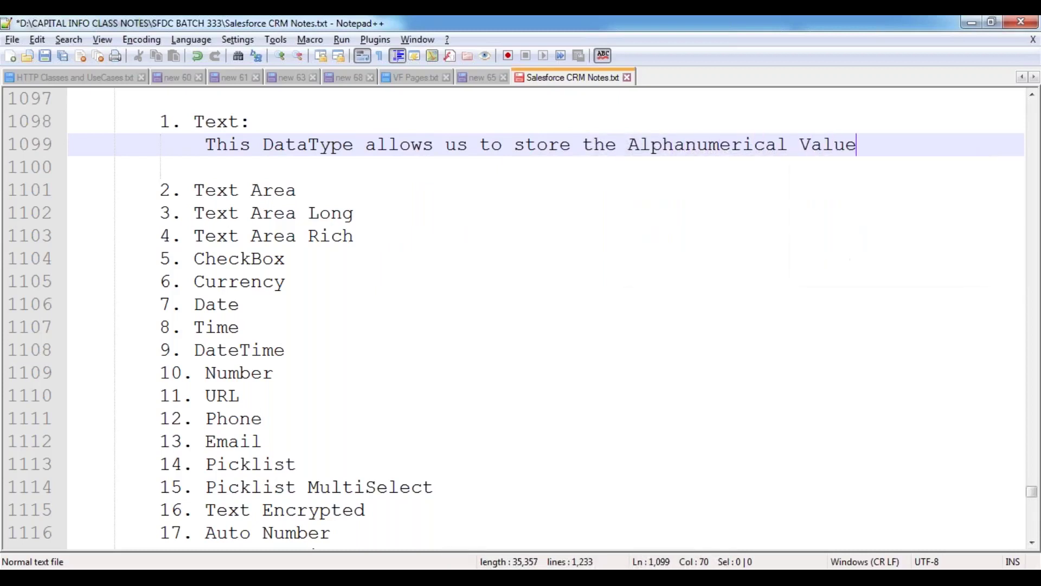
type("s along with ")
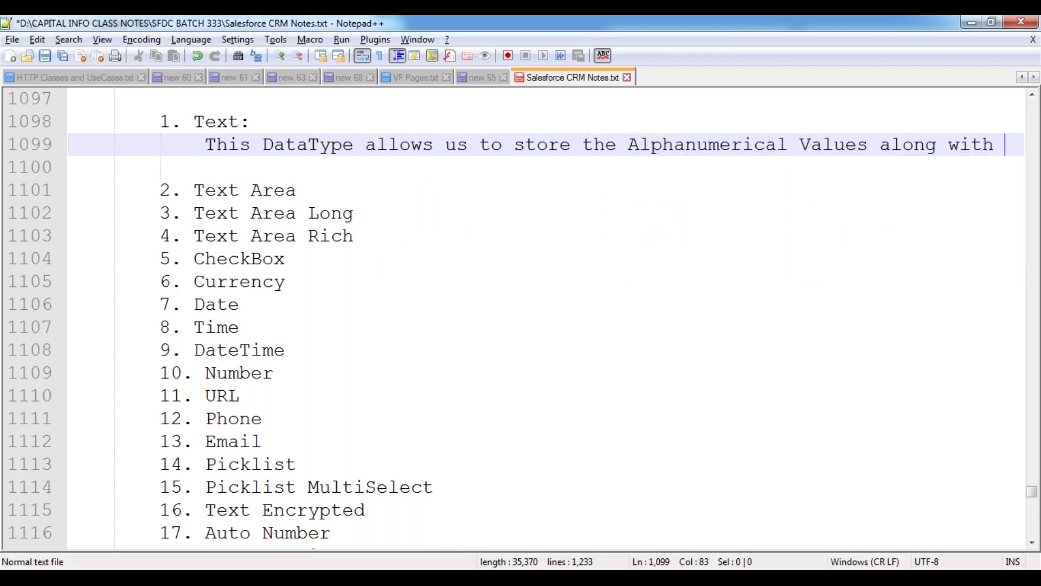
type("Specical Cha")
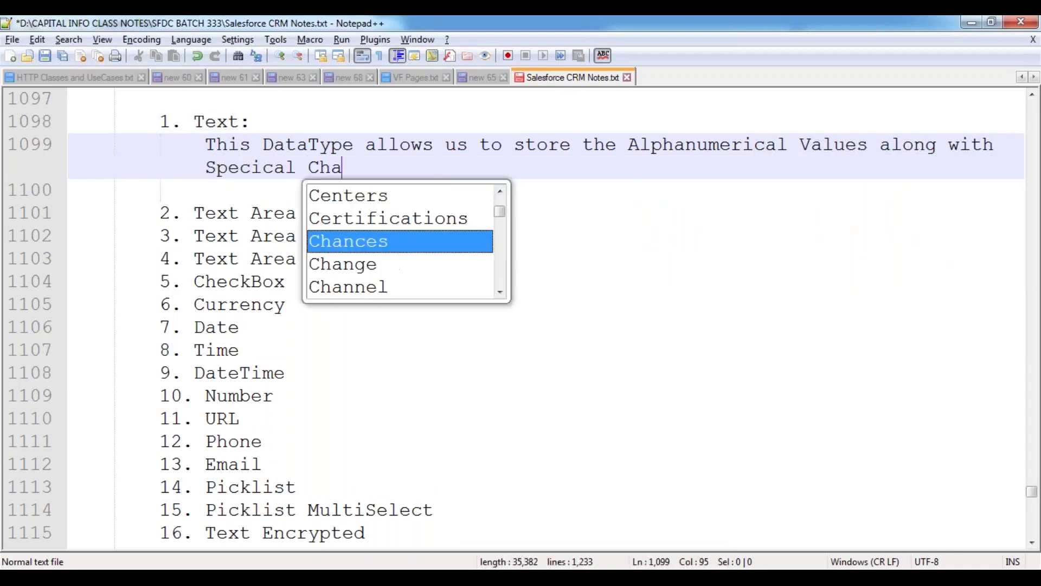
type("racters/.")
key("BackSpace")
key("BackSpace")
type(".")
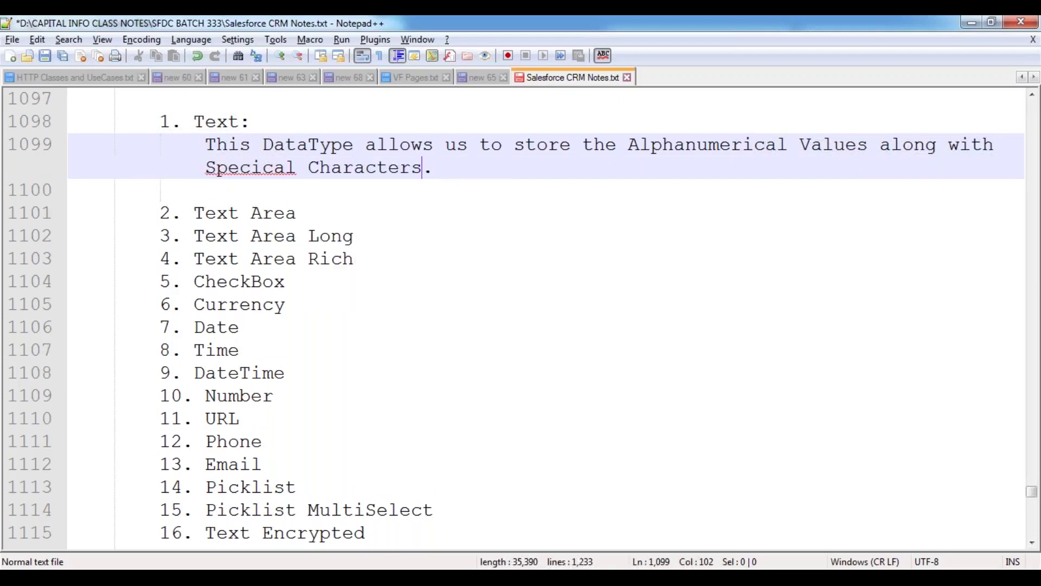
- Correct the misspelled word "Specical" to "Special" in the Text description
key("Left")
key("Left")
key("Left")
key("Left")
key("Left")
key("Left")
key("Left")
key("Left")
key("Left")
key("Left")
key("Left")
key("Left")
key("Left")
key("Left")
key("Left")
key("Right")
key("Right")
key("BackSpace")
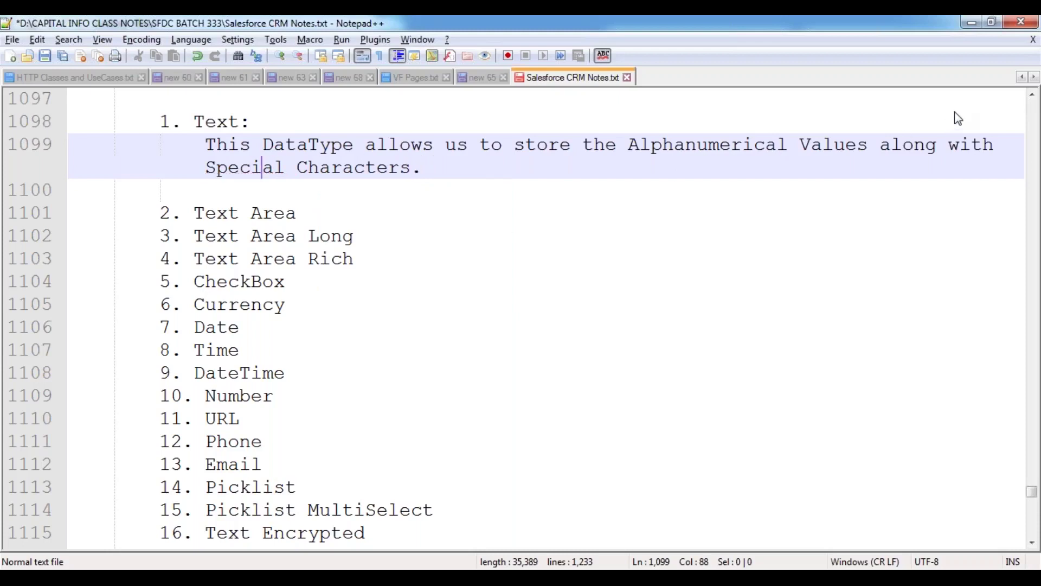
- Append "It allows us to store max. of 255 Characters." to the Text description and add blank lines below it
left_click(438, 167)
key("Return")
key("Return")
key("Up")
key("Up")
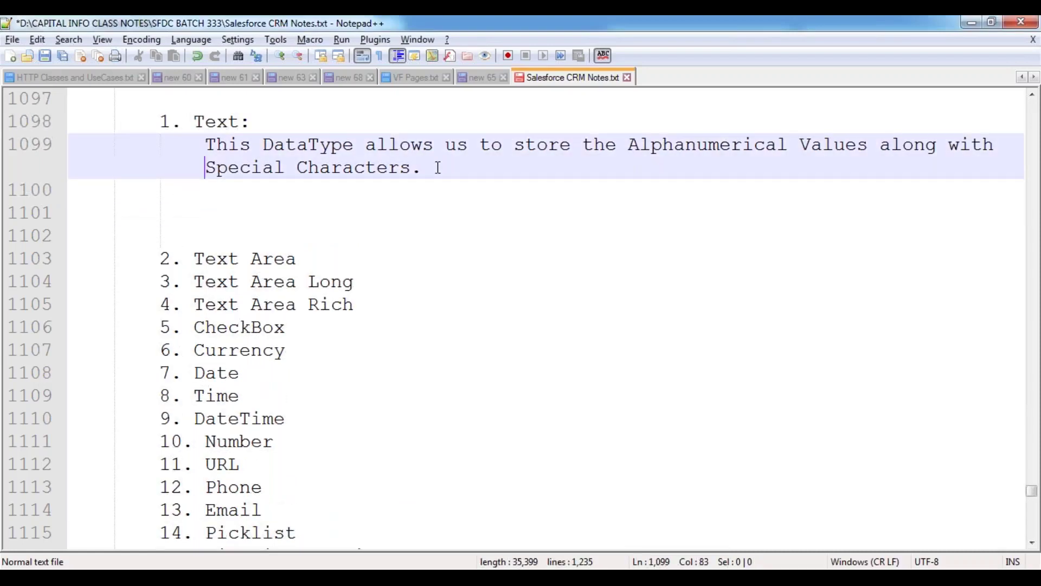
left_click(437, 168)
type("It al")
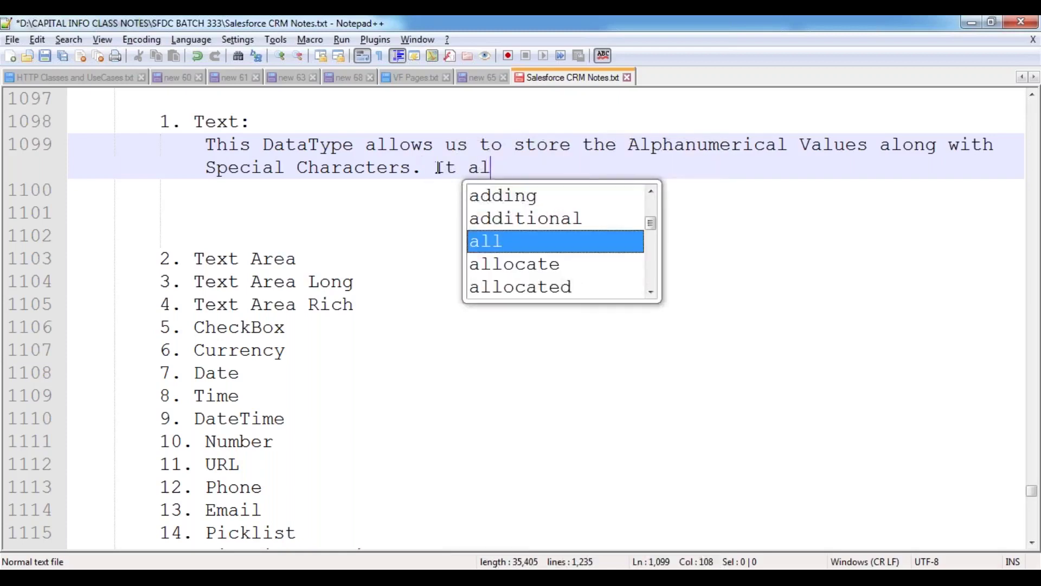
type("lows us to store max. of 255 Chara")
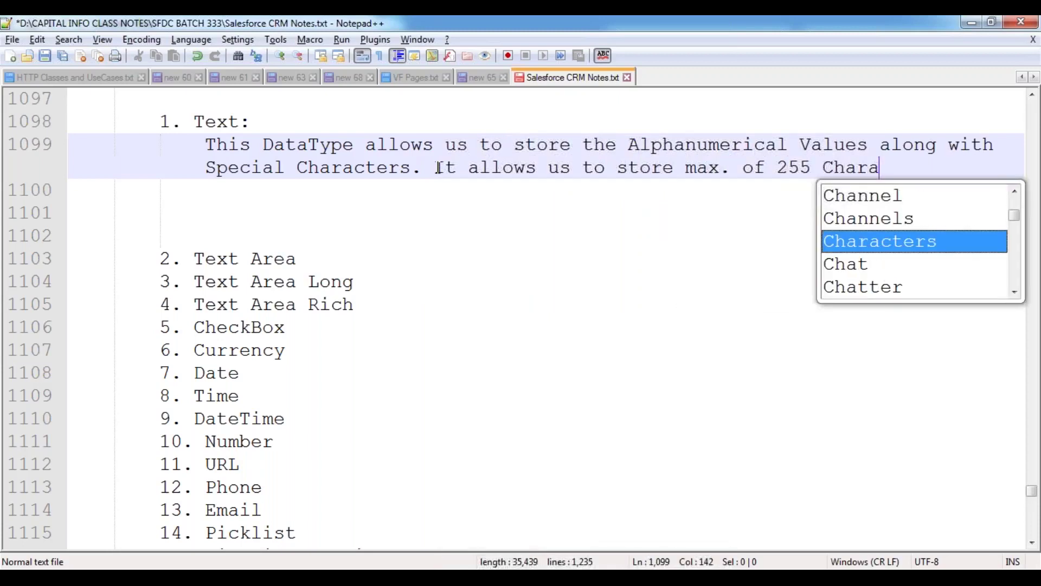
key("Return")
type(".")
key("Return")
key("Return")
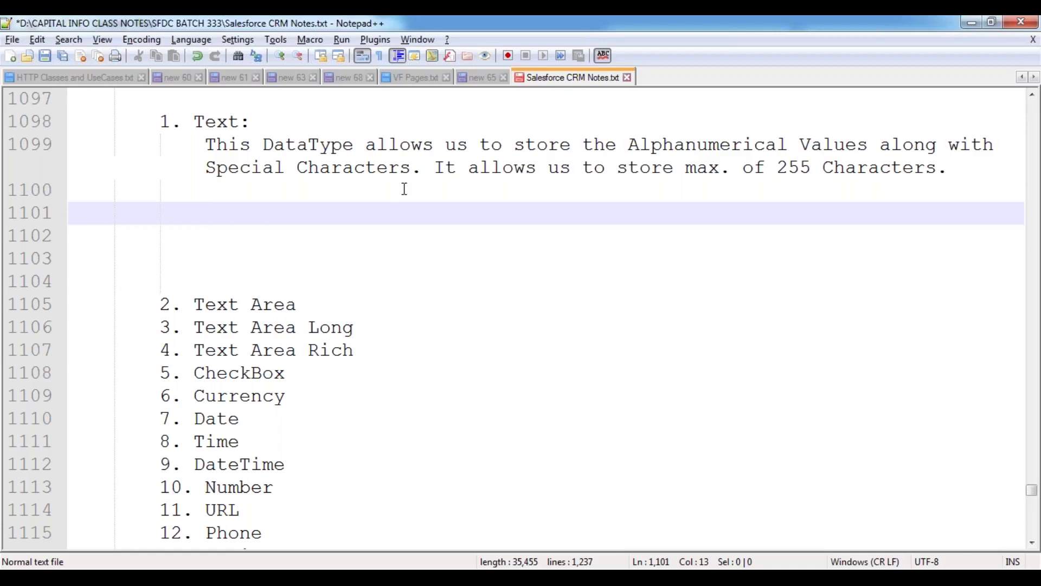
- Switch to Paint and erase the Age column and the two empty columns from the Customer__C table drawing
key("alt+Tab")
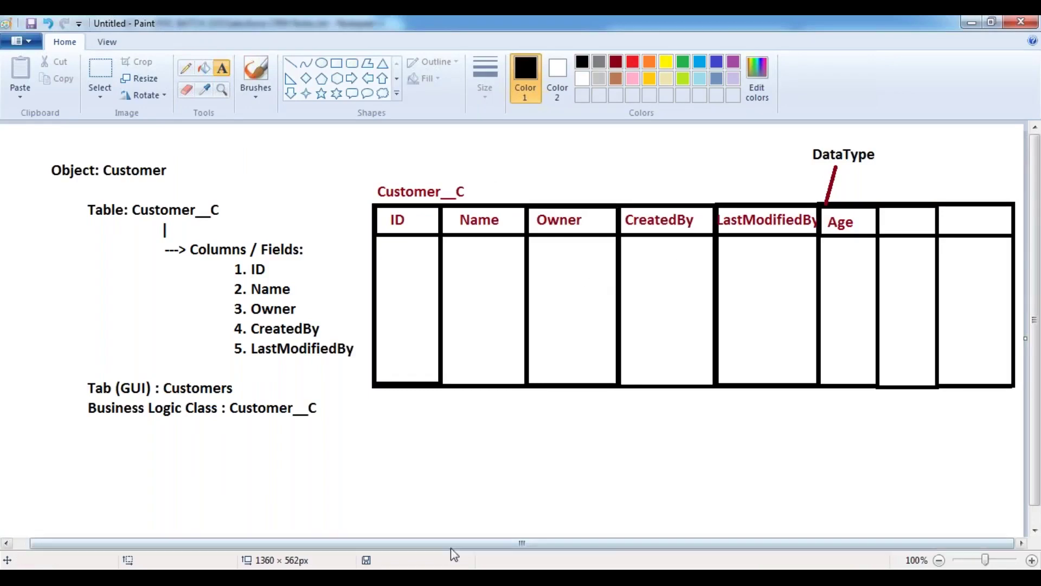
left_click(100, 71)
left_click_drag(812, 139, 845, 253)
left_click(930, 142)
left_click_drag(819, 146, 1013, 396)
key("Delete")
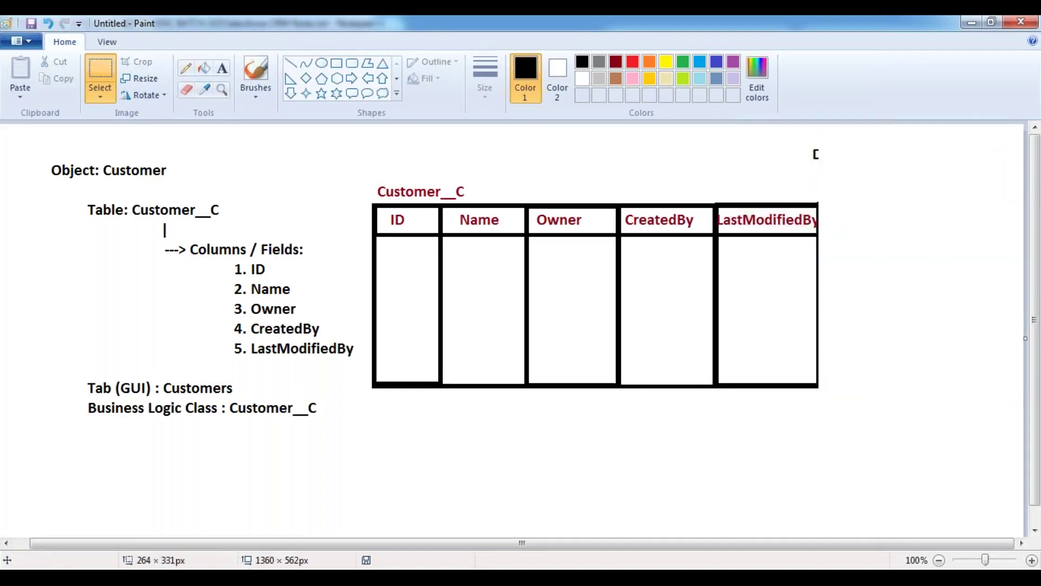
- Erase the "Object: Customer" text outline beside the Customer__C table
scroll(419, 465, "down", 1)
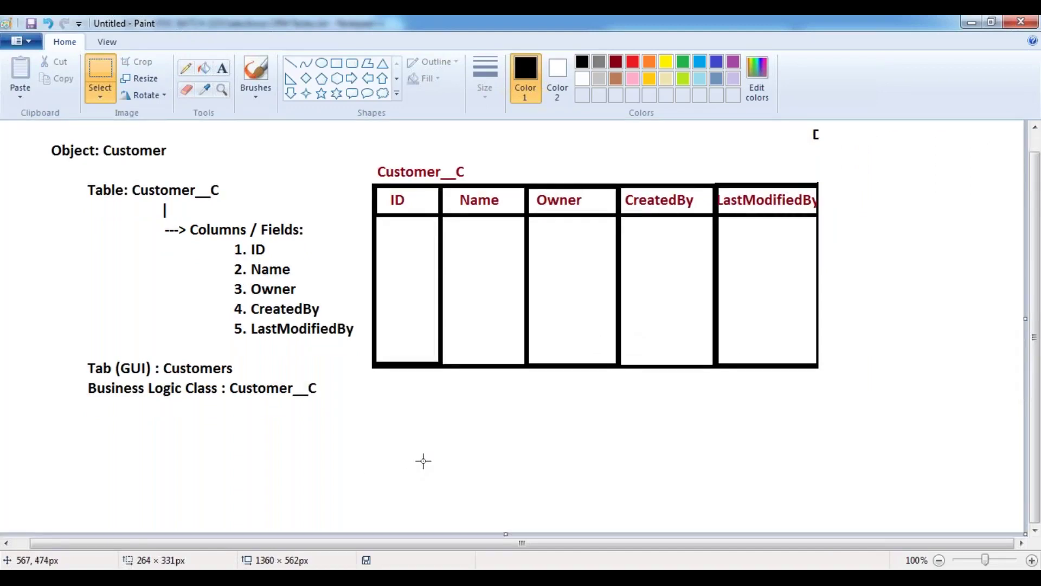
scroll(375, 348, "up", 1)
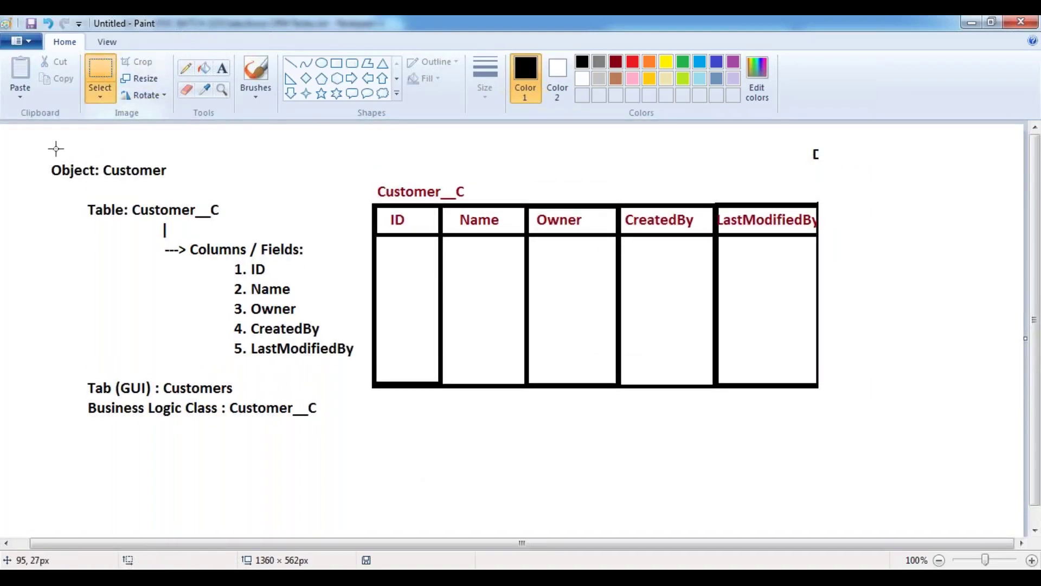
left_click_drag(44, 144, 357, 442)
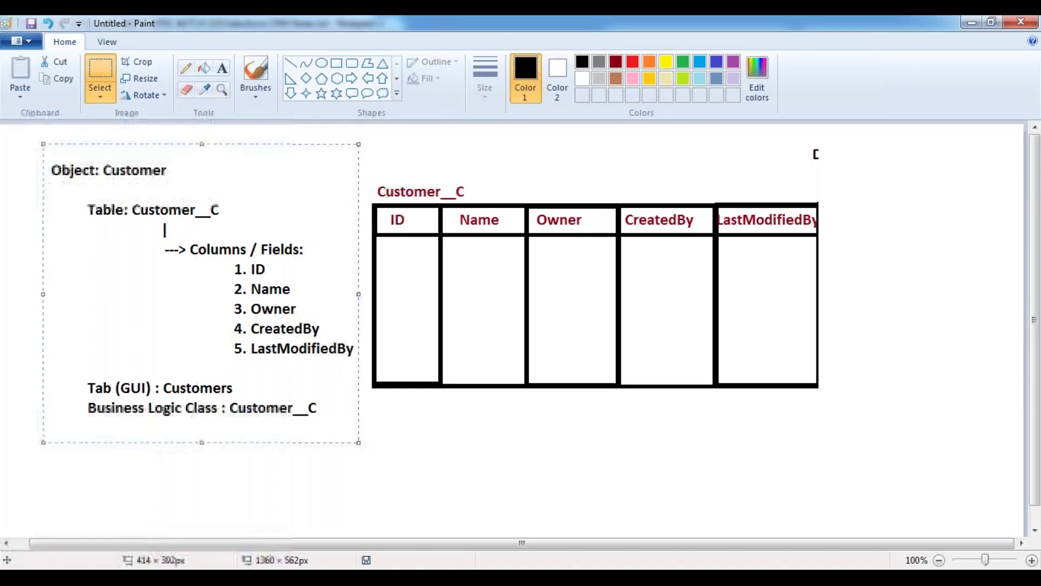
key("Delete")
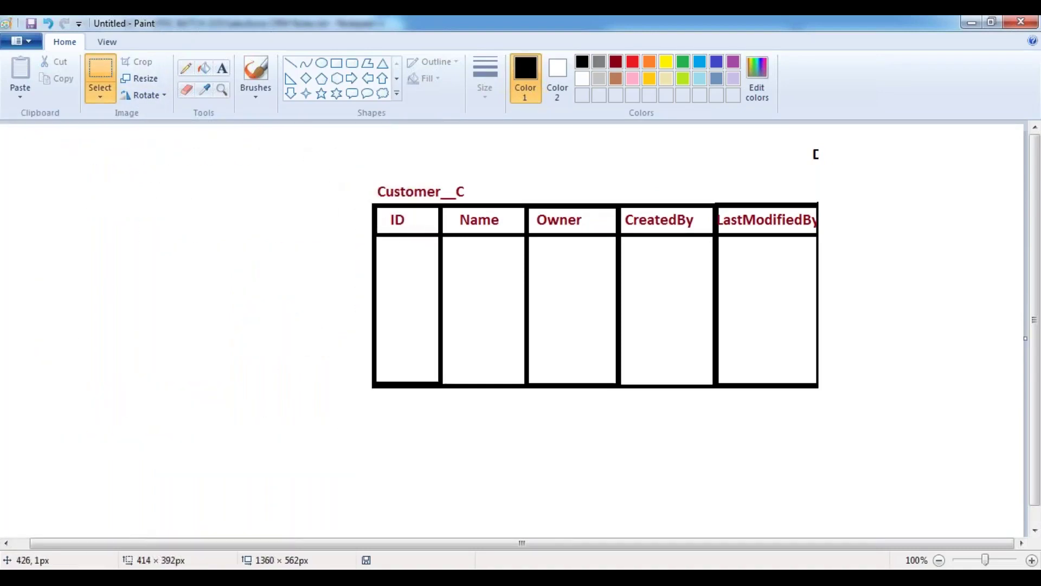
- Draw a tall dark red rounded rectangle in the cleared area to the left of the Customer__C table
left_click(352, 63)
left_click(615, 62)
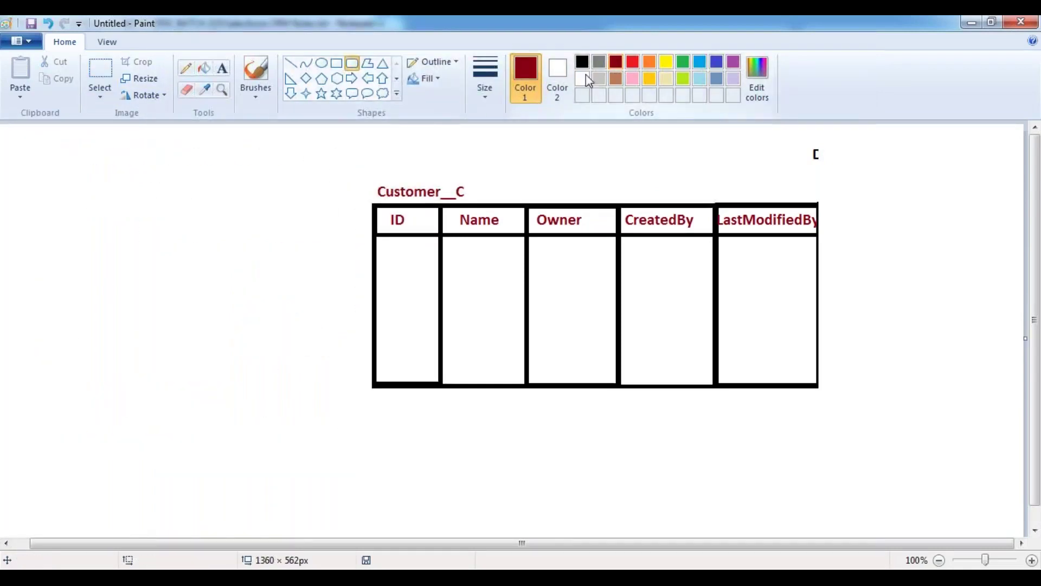
left_click_drag(35, 167, 311, 496)
left_click(288, 157)
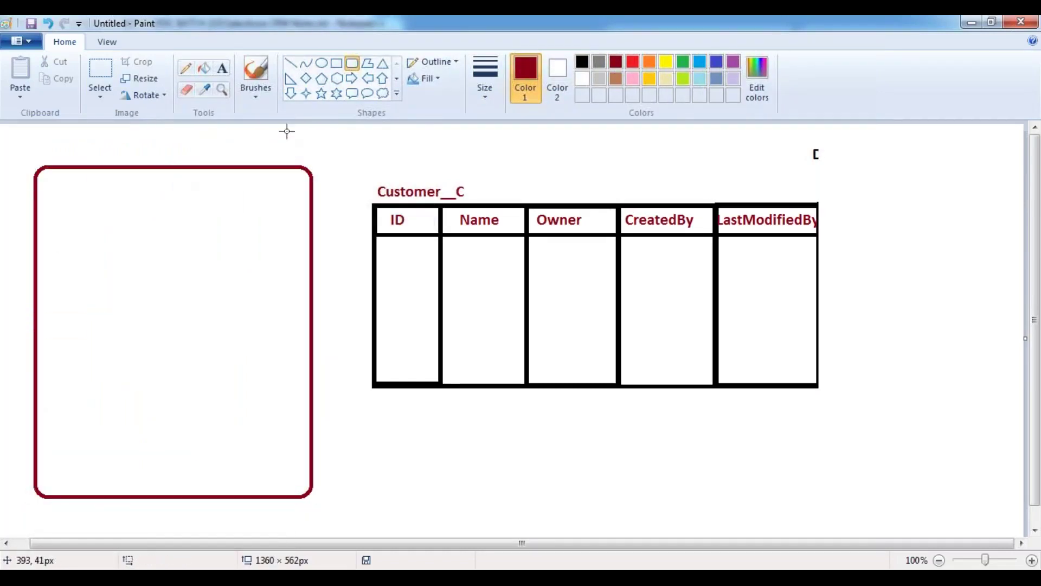
- Add the black text labels "Customer Name :" and "Owner :" in the upper part of the rounded rectangle, separated by a blank line
left_click(223, 69)
left_click(582, 61)
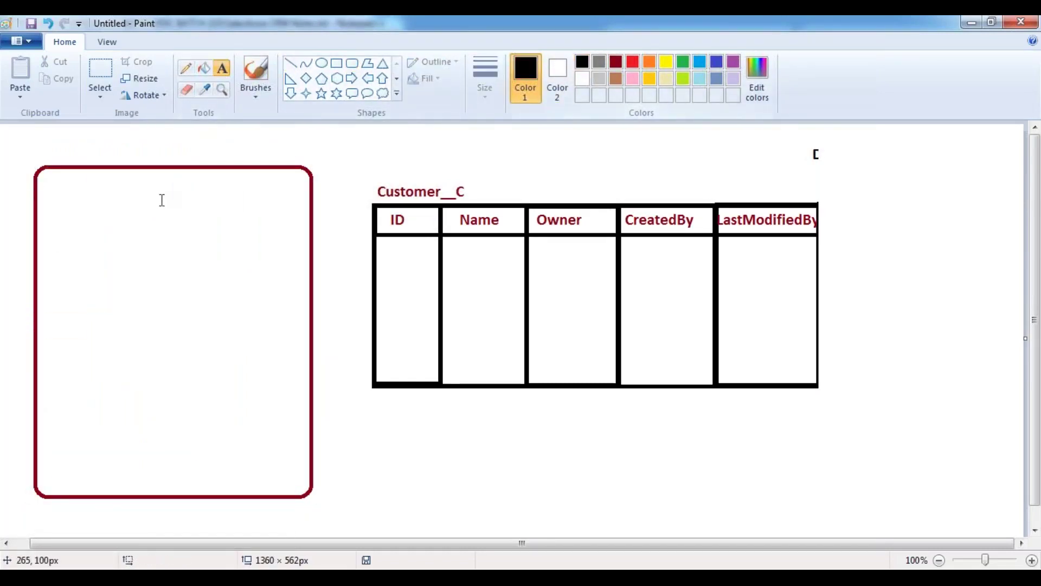
left_click(61, 188)
type("Customer Name")
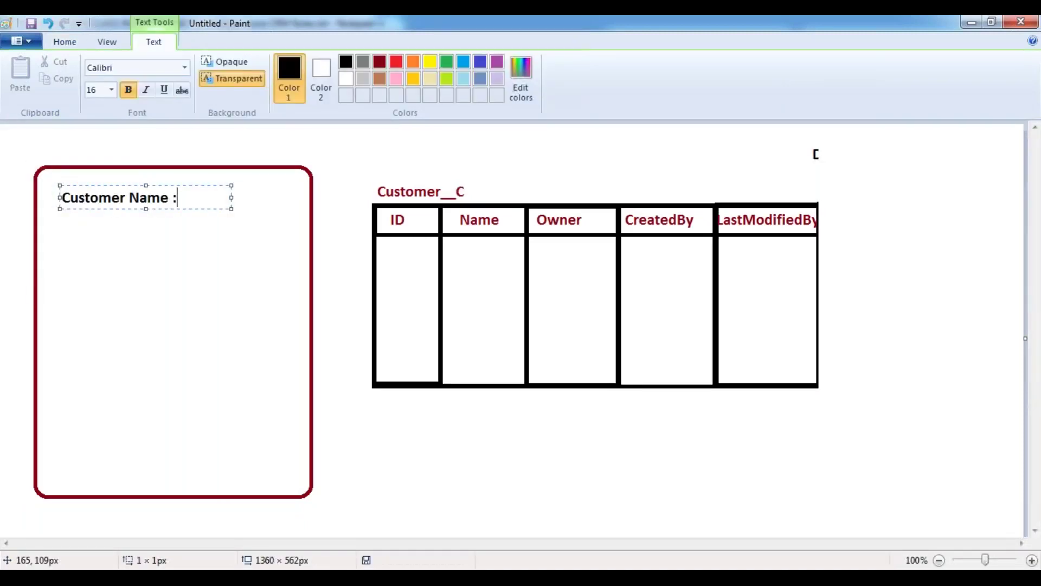
type(" :  Owner")
key("Return")
key("Return")
type("Owner :")
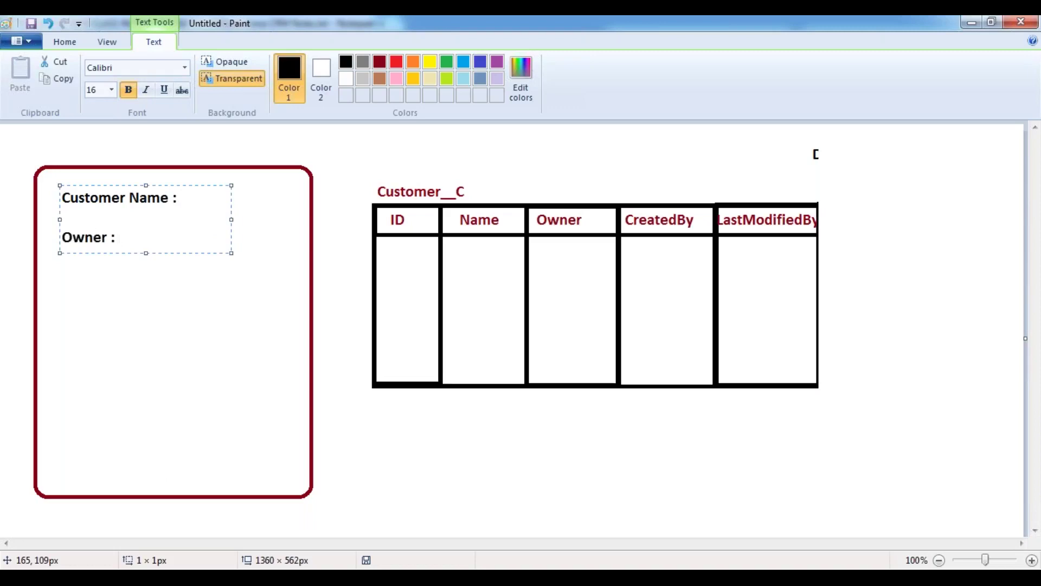
left_click(342, 142)
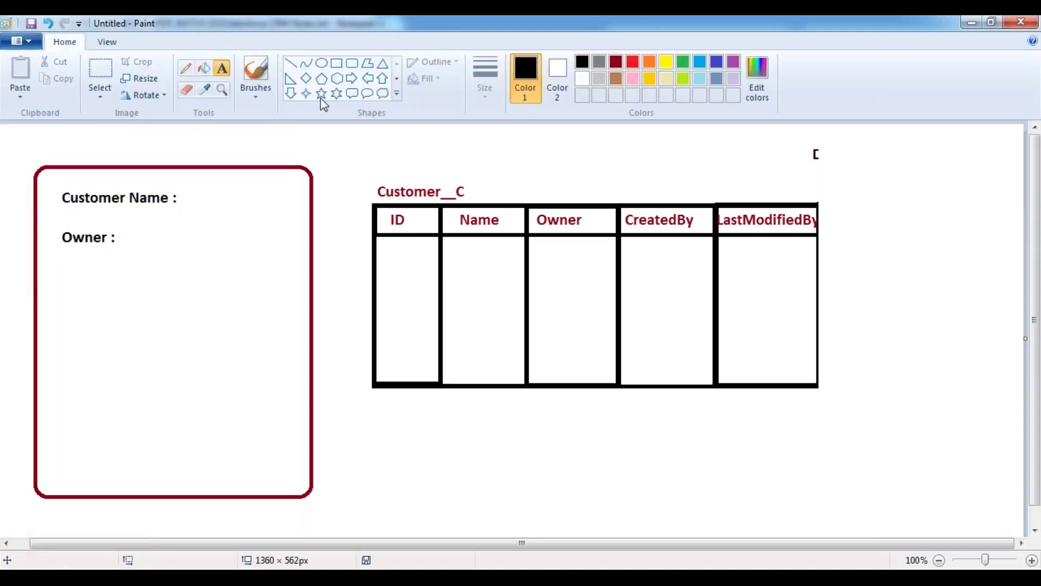
- Draw a black rectangular input box beside each of the "Customer Name :" and "Owner :" labels
left_click(337, 63)
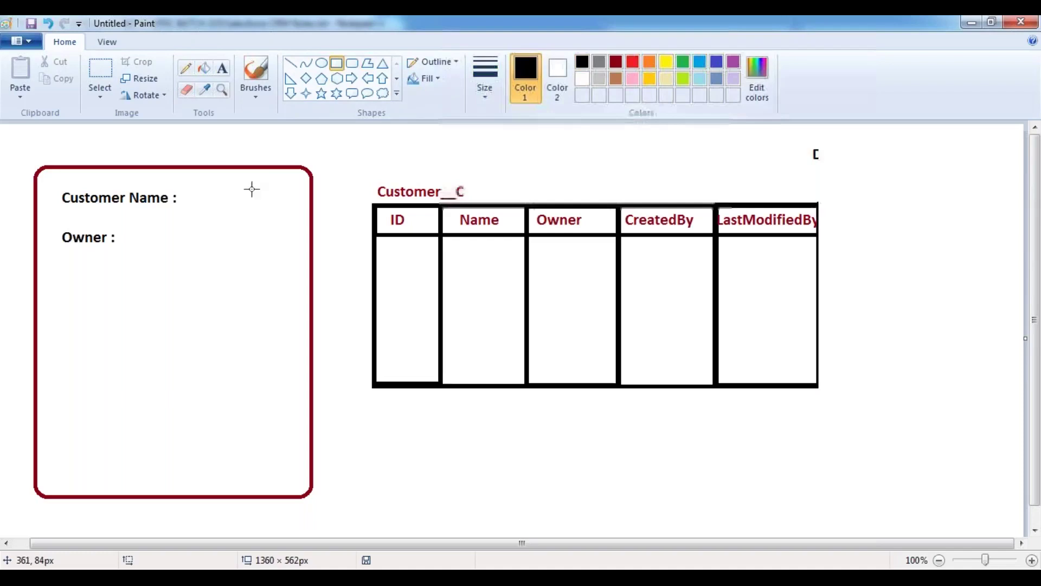
left_click_drag(185, 188, 300, 211)
left_click_drag(184, 228, 299, 253)
left_click(650, 195)
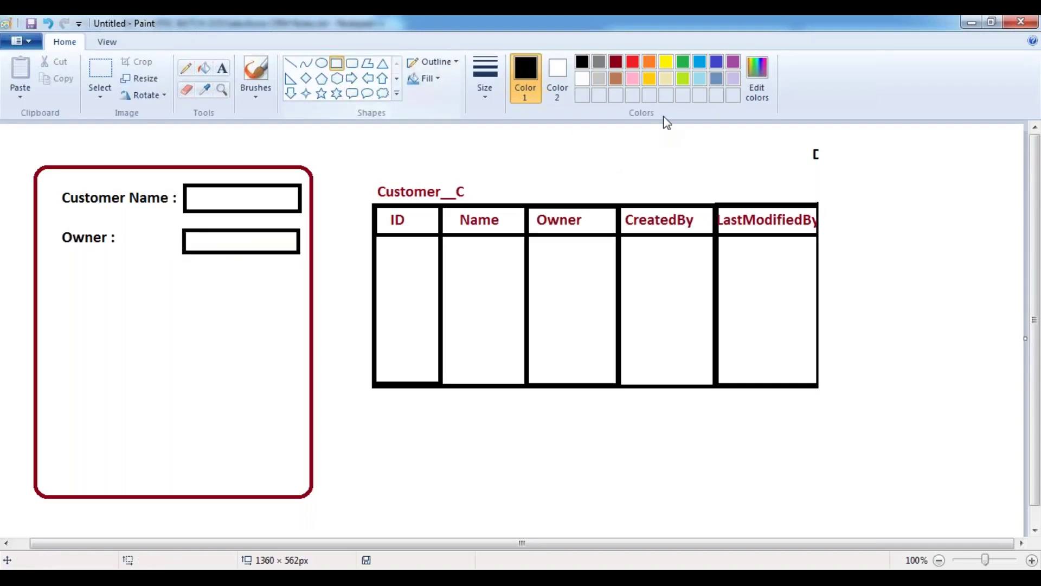
- Draw an additional black column with a header cell after the LastModifiedBy column of the Customer__C table
left_click_drag(818, 205, 916, 385)
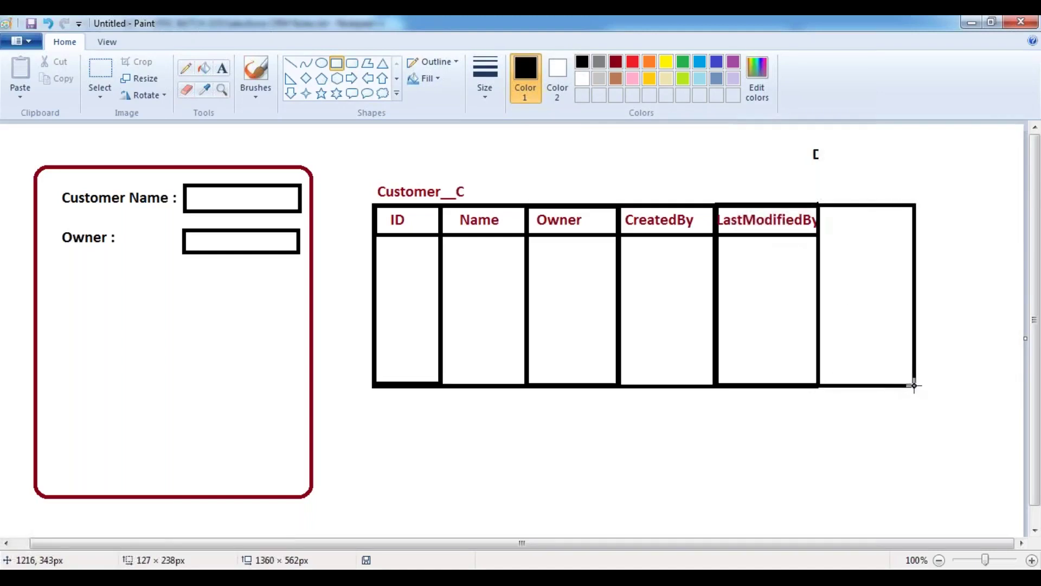
left_click(827, 202)
left_click_drag(818, 202, 915, 233)
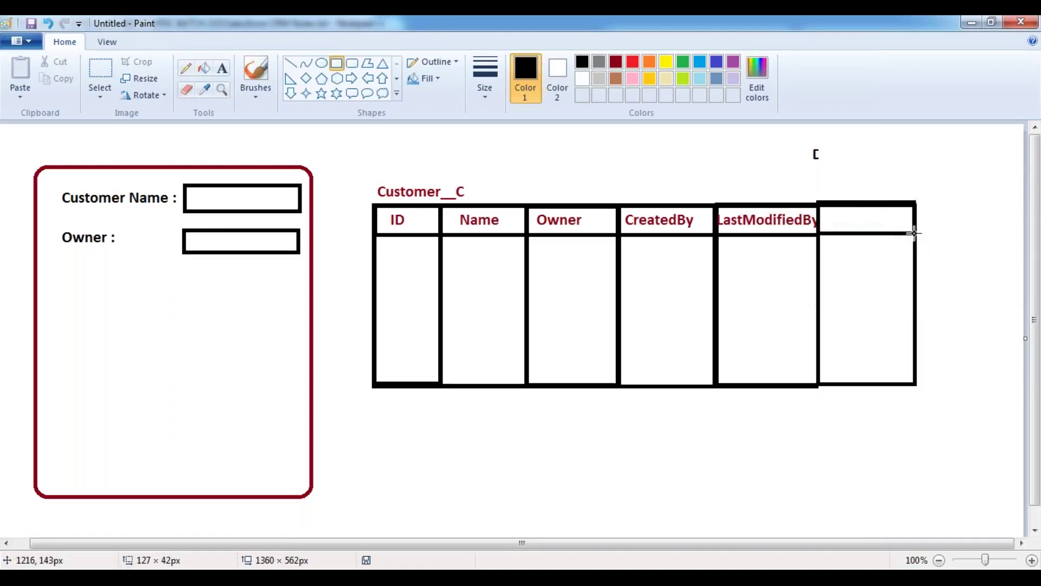
- Add the dark red heading "Designation" in the empty header cell and the label "Text" above that column
left_click(222, 68)
left_click(615, 63)
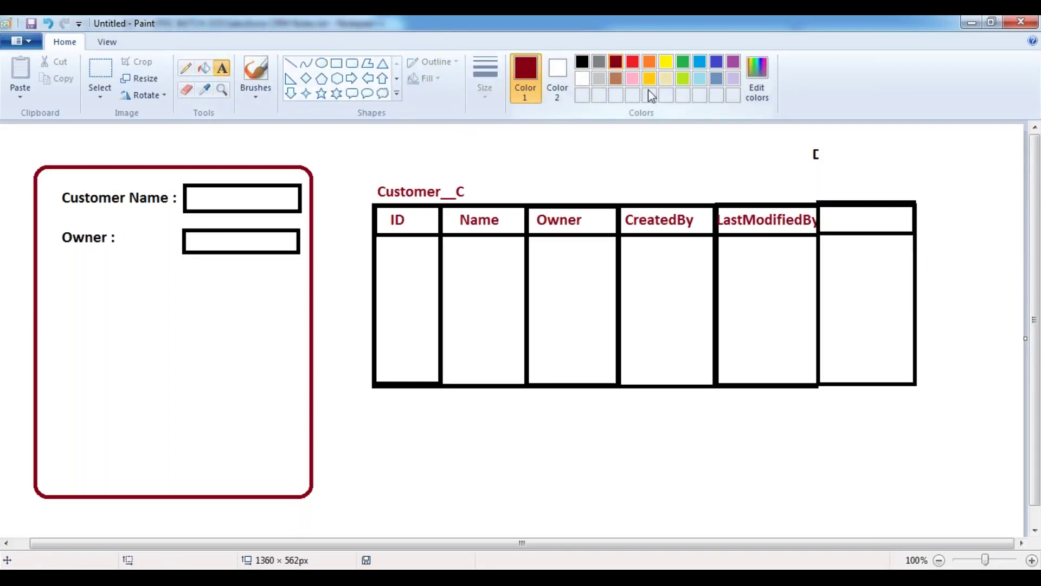
left_click(827, 222)
type("Designation")
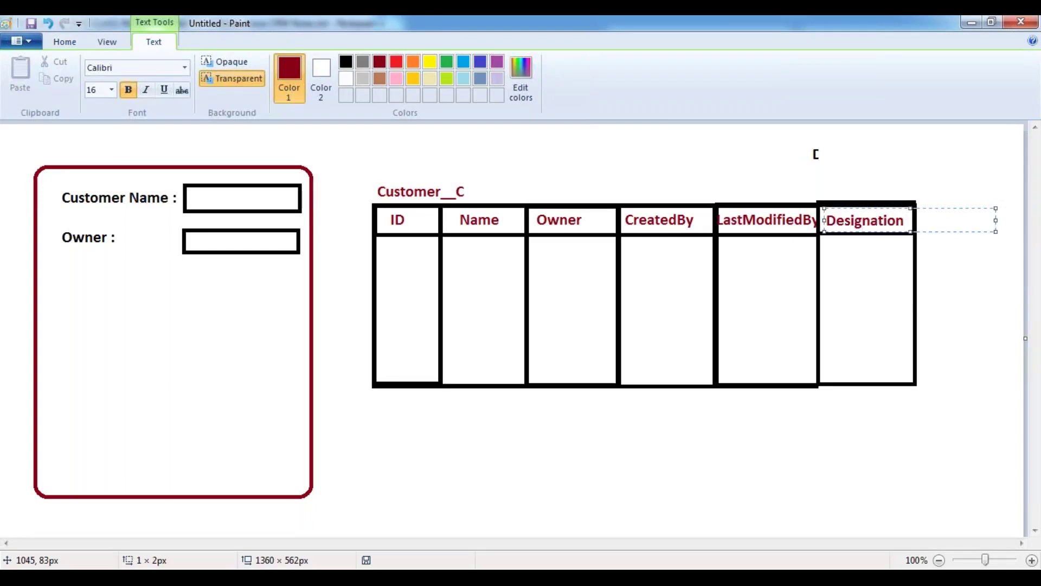
left_click(835, 191)
left_click(831, 181)
type("Text")
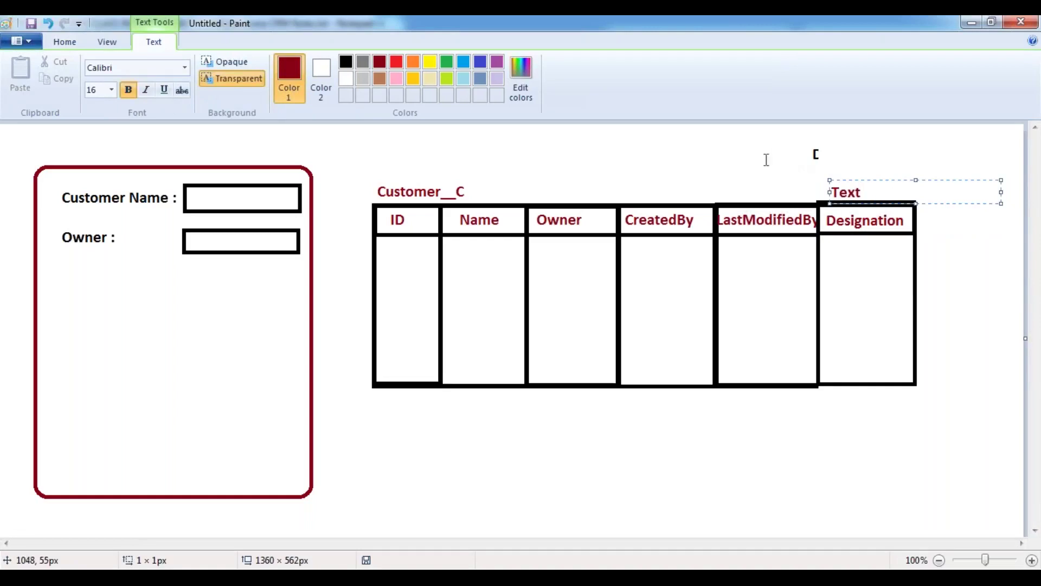
left_click(683, 165)
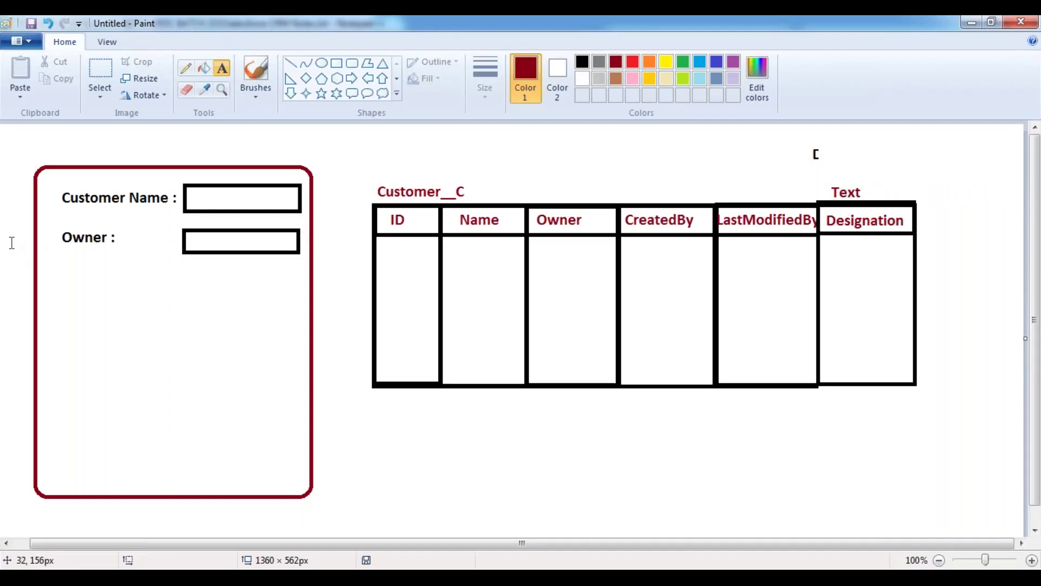
- Add the black text label "Designation:" below the "Owner :" label in the customer form
left_click(582, 62)
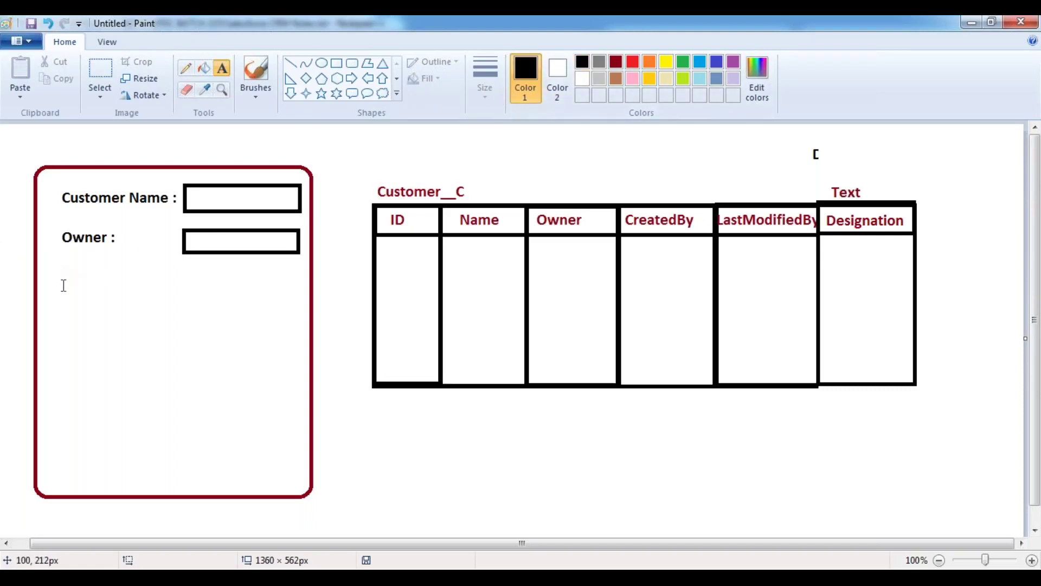
left_click(63, 285)
type("Designa")
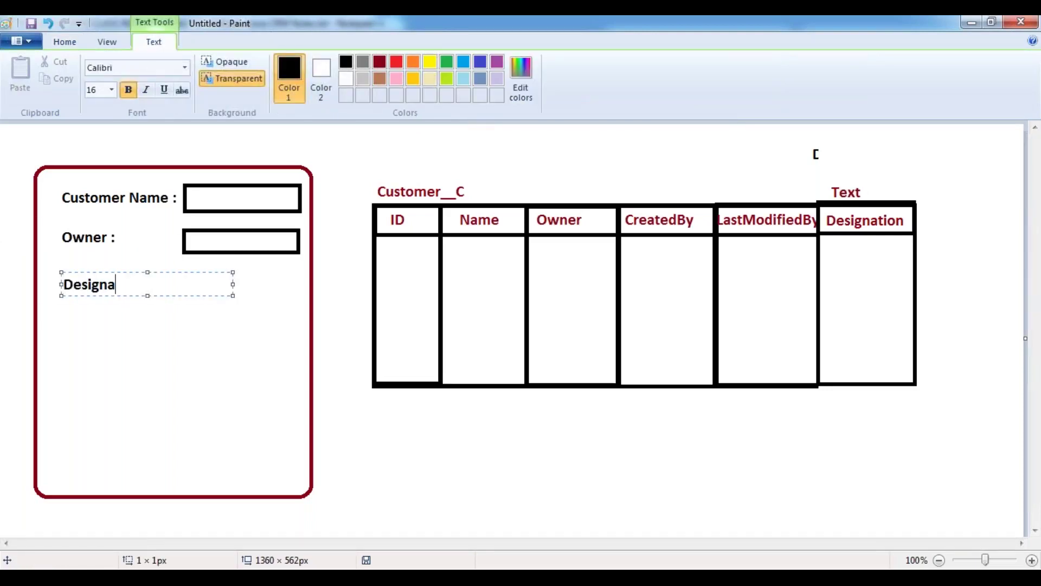
type("tion:")
left_click(364, 173)
- Copy the Owner input box and place the duplicate beside the "Designation:" label
left_click(103, 76)
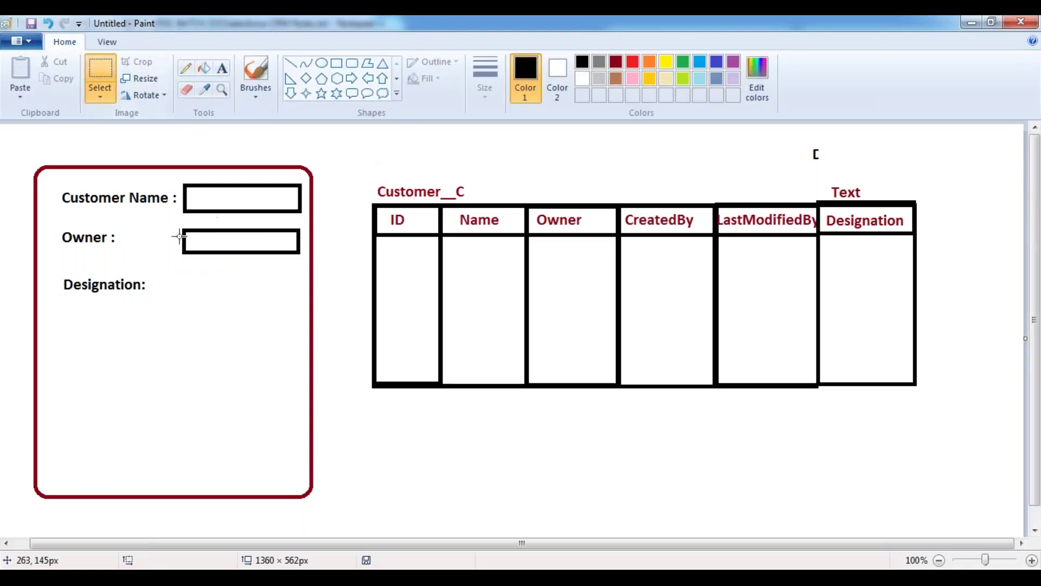
left_click_drag(180, 226, 303, 257)
key("ctrl+c")
left_click(405, 267)
key("ctrl+v")
left_click_drag(70, 147, 242, 284)
left_click(412, 186)
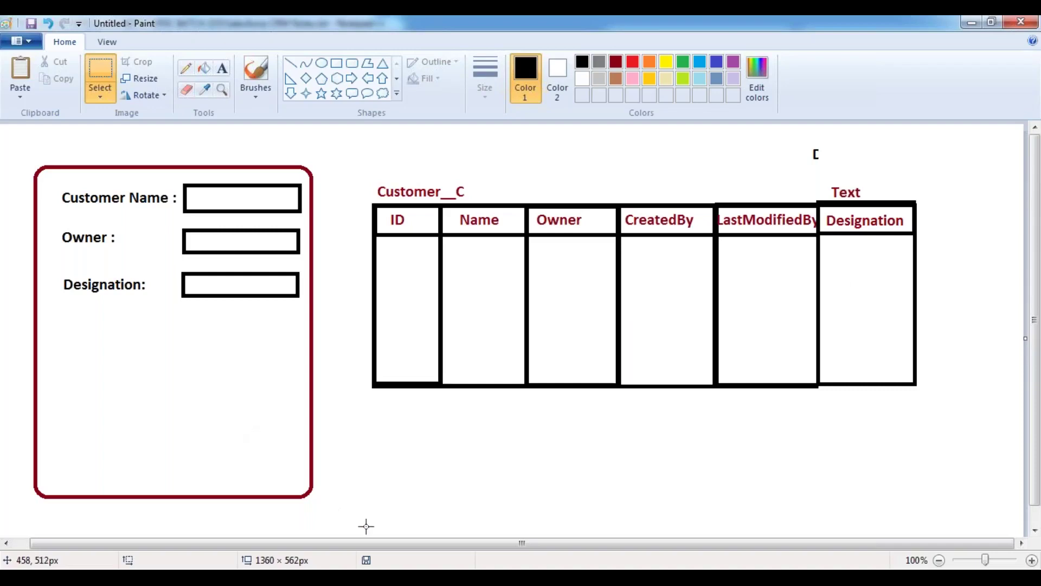
- Switch to the Notepad++ notes and add a "Properties:" heading under the Text description, with an indented entry "1. Field Label:"
key("alt+Tab")
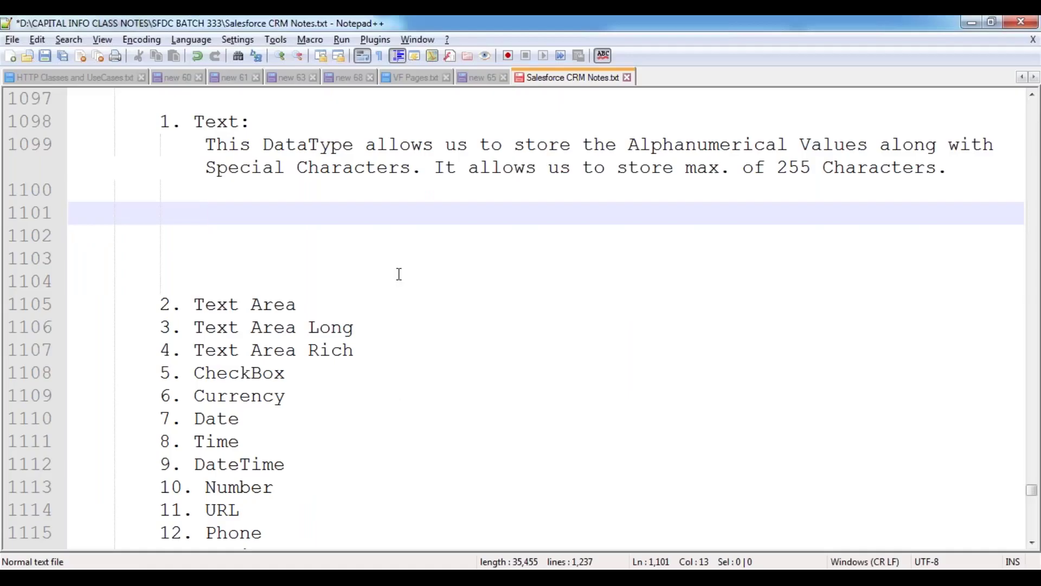
type("Pr")
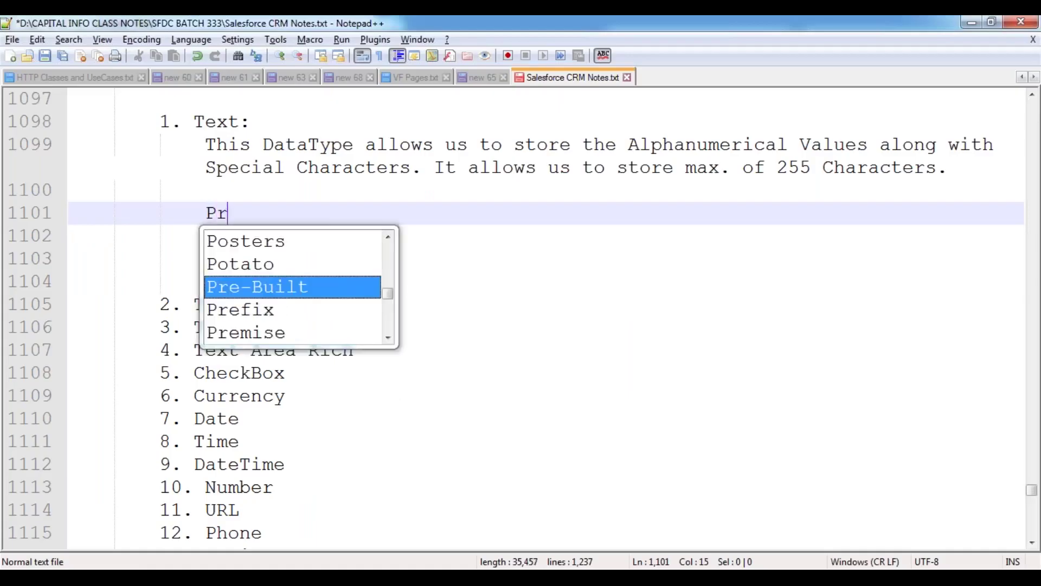
type("operties:")
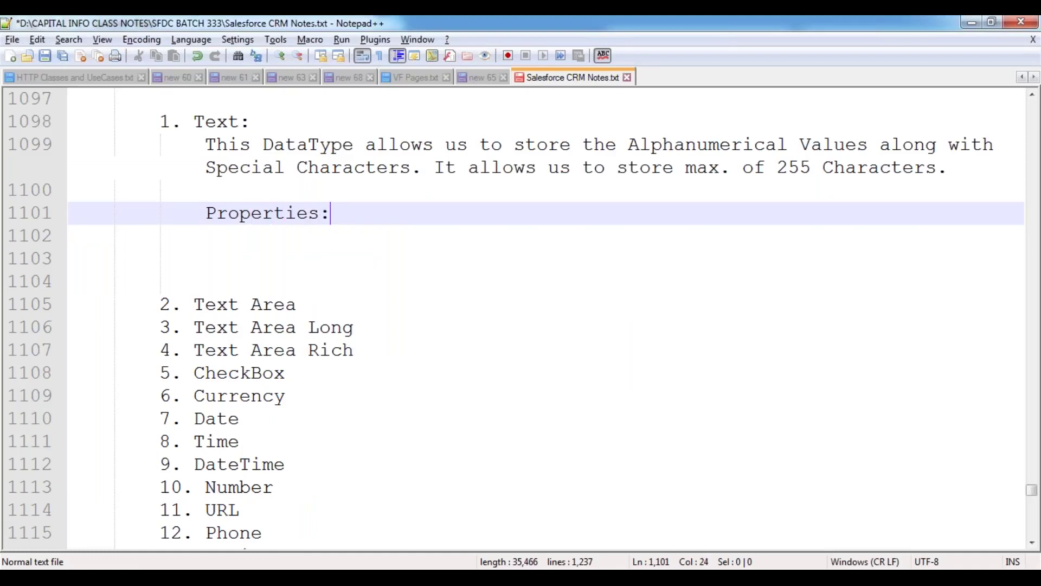
key("Return")
key("Tab")
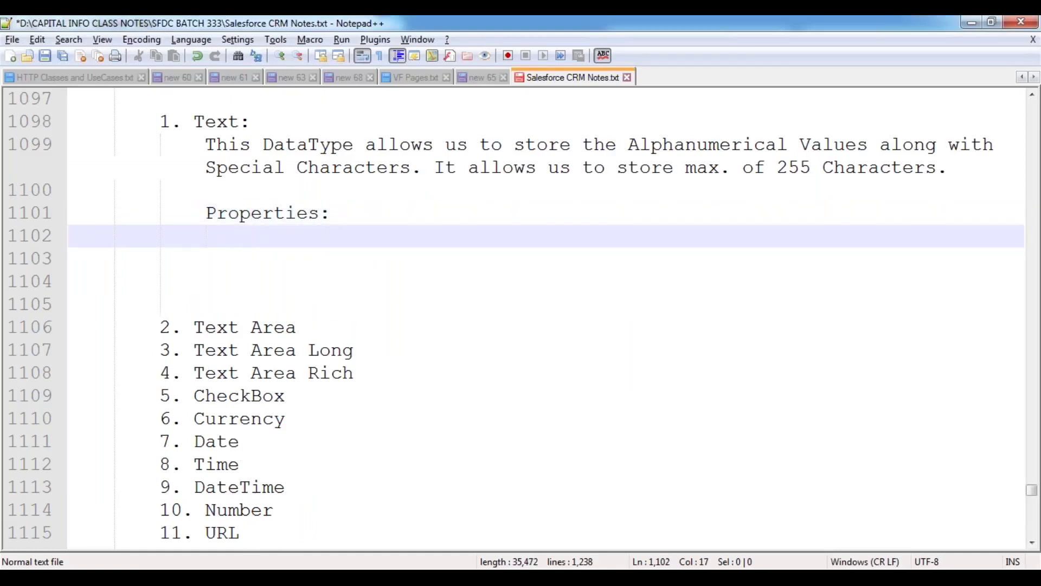
type("1. Field ")
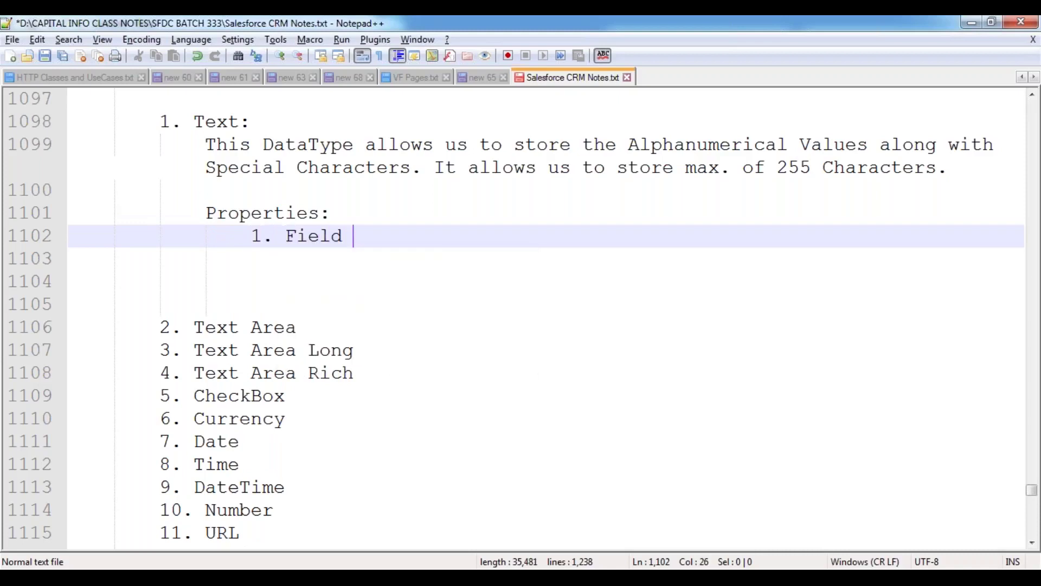
type("Label:")
- Switch to Paint, delete the "Designation:" label from the customer form, and undo the deletion
key("alt+Tab")
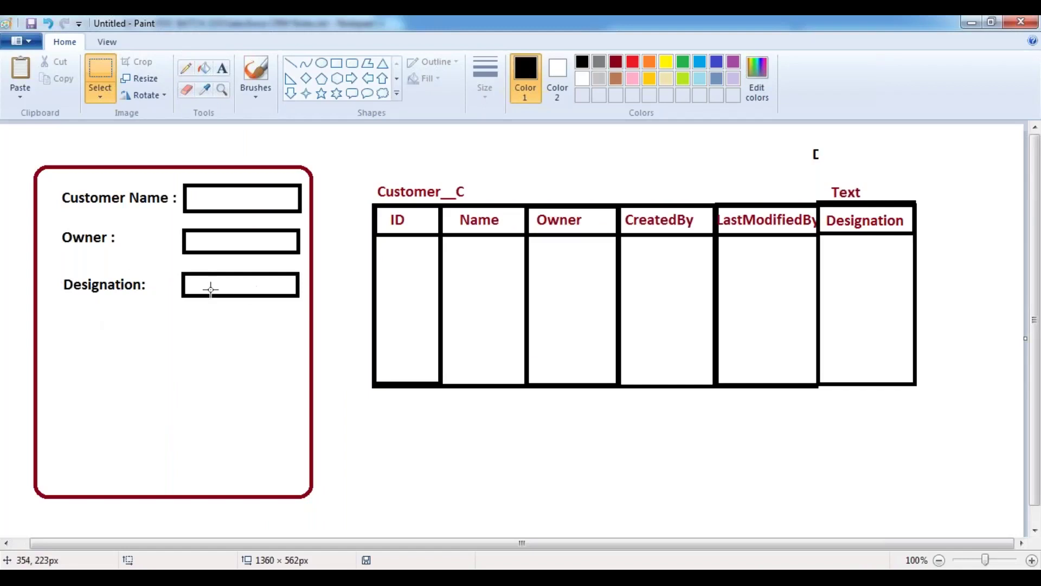
left_click_drag(60, 268, 163, 298)
key("Delete")
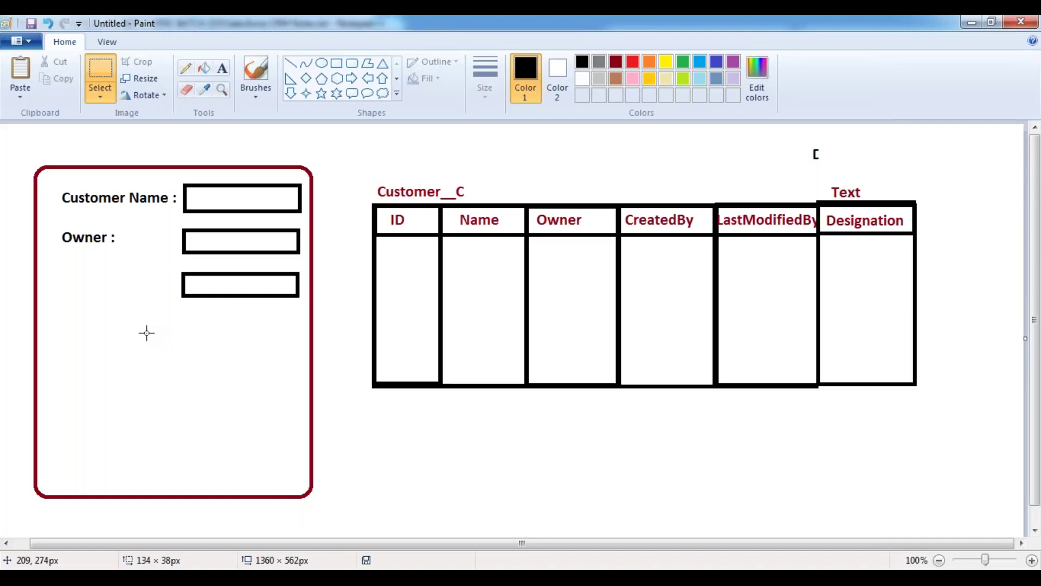
key("ctrl+z")
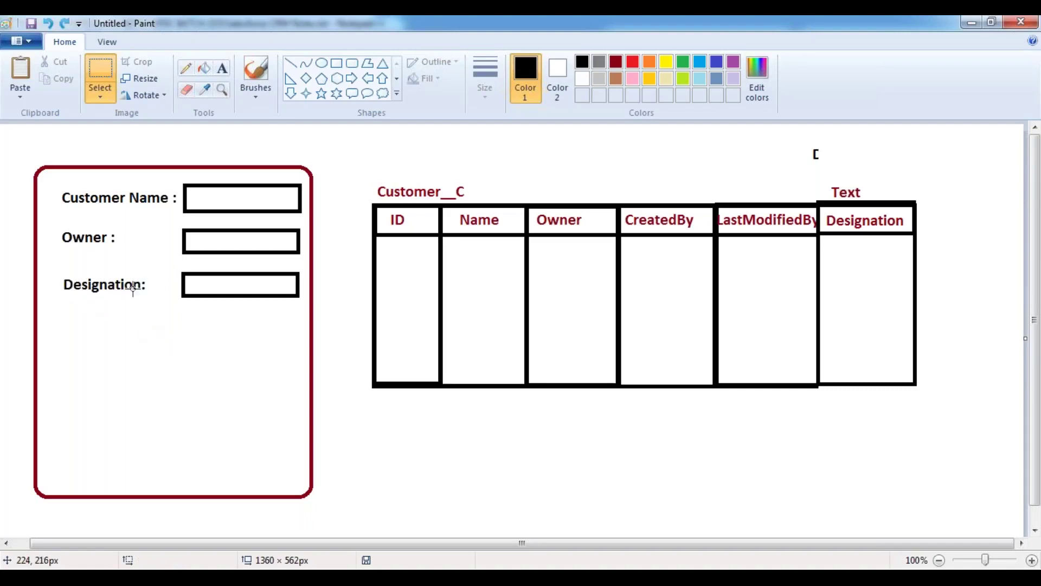
- In the Notepad++ notes, describe Field Label as "To specify the Label Name for the field to be visible on the user interface."
key("alt+Tab")
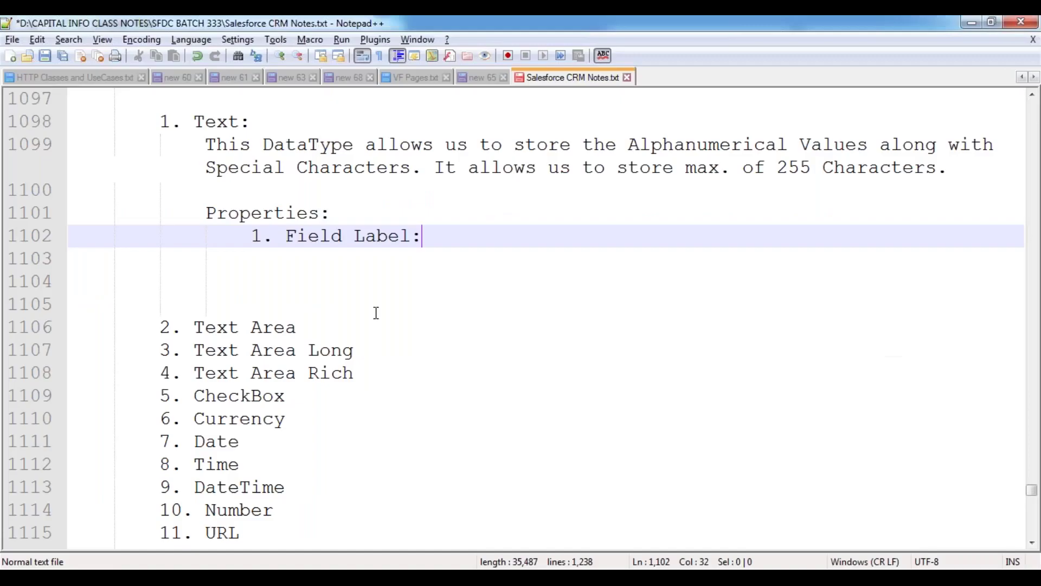
left_click_drag(286, 236, 415, 238)
left_click(433, 237)
type("To")
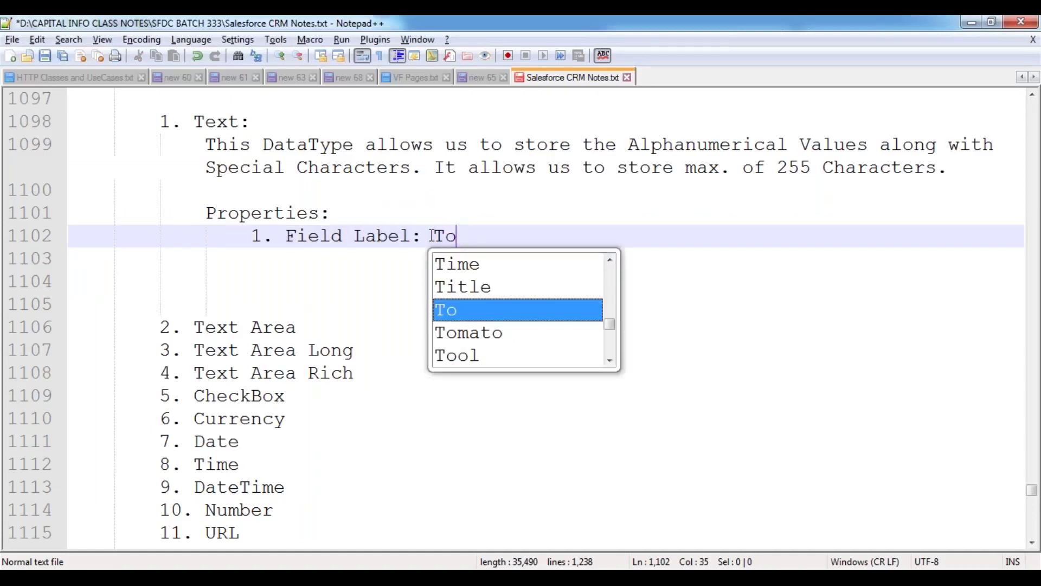
type(" specify the ")
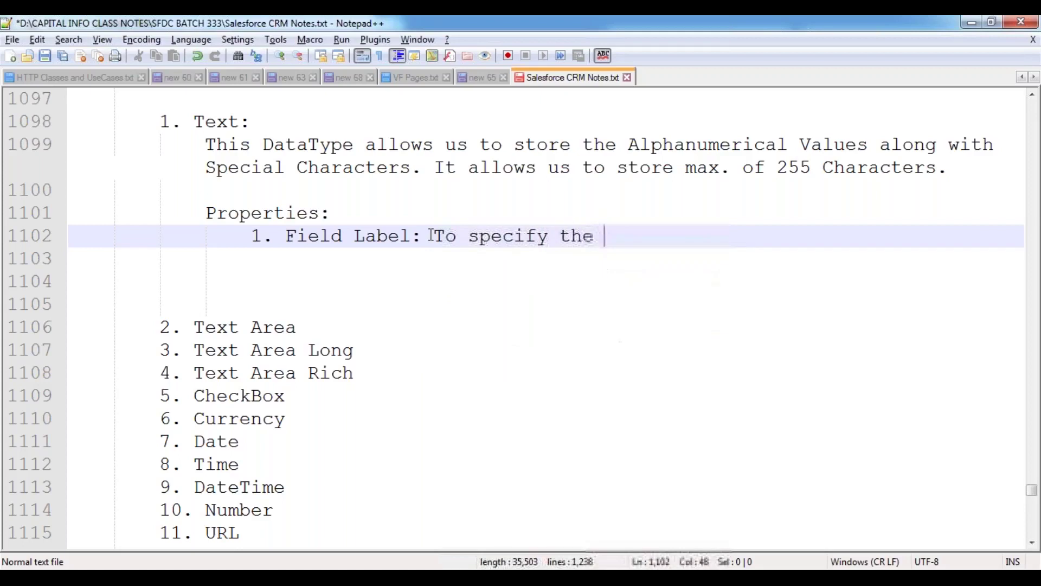
type("Label Nam f")
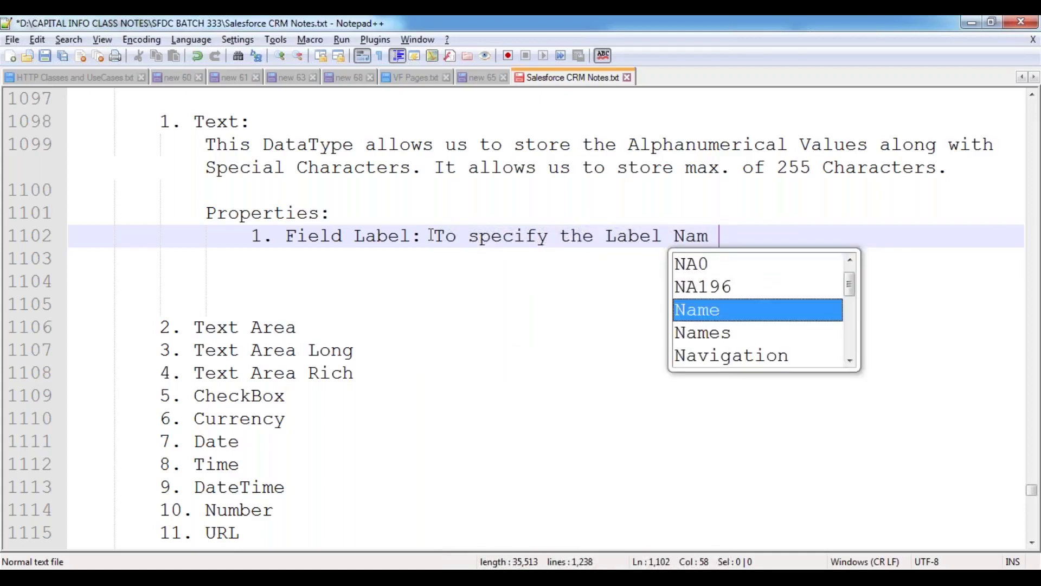
key("BackSpace")
key("BackSpace")
type("e for the ")
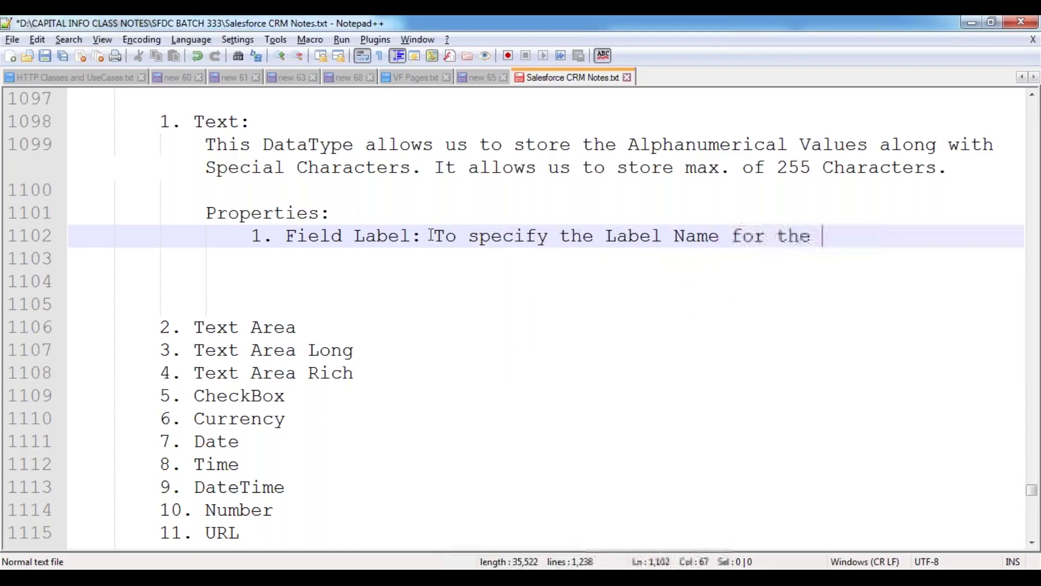
type("field to ")
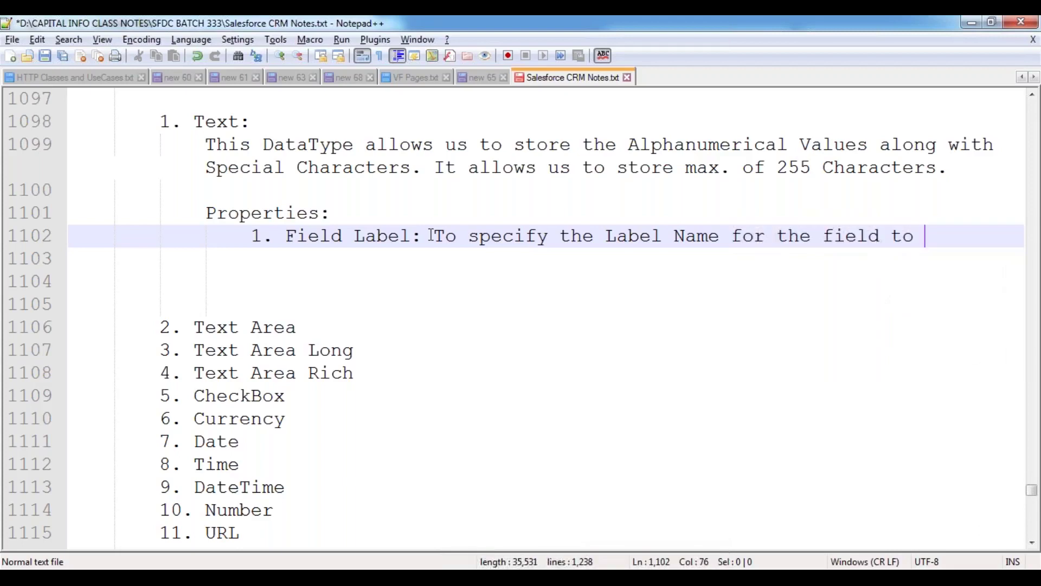
type("be visible on t")
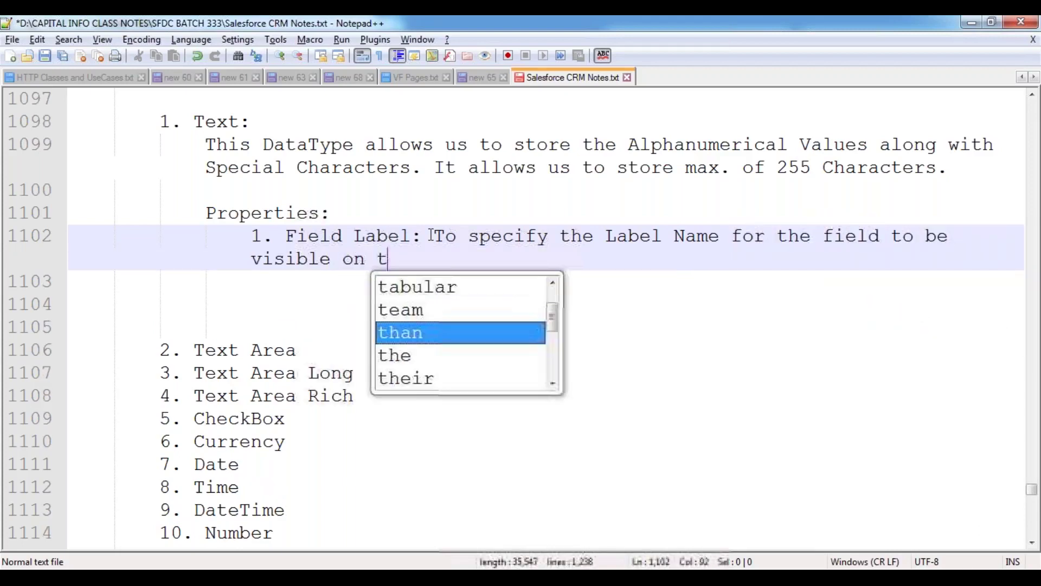
type("he user interfaces")
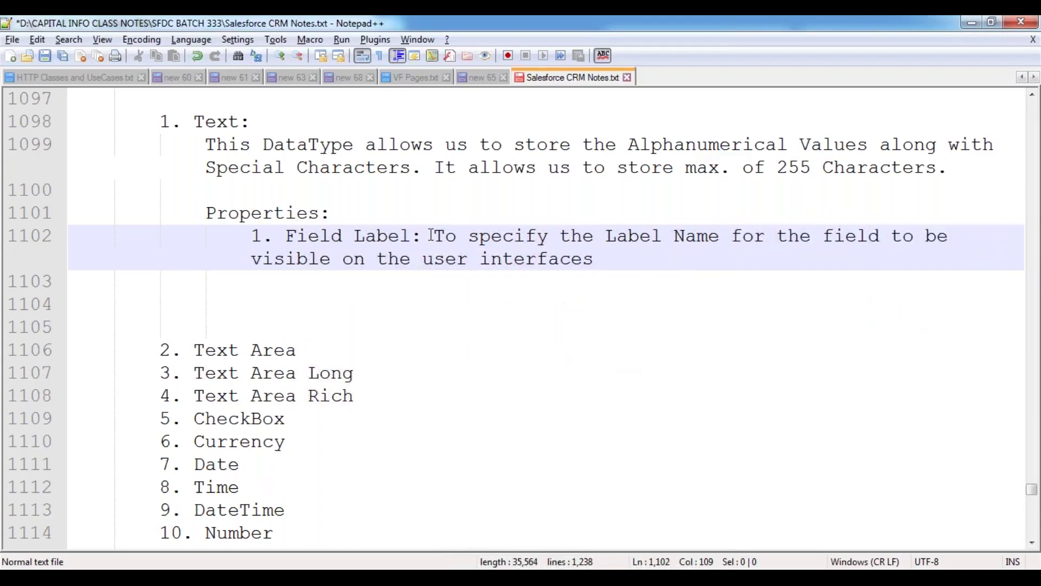
key("BackSpace")
type(".")
- Break the Field Label description before "visible" and indent the continuation line
key("Up")
key("End")
key("Return")
key("Delete")
key("Tab")
key("End")
- After a blank line, add the property "2. Field Name: Represents the actual column name in the table."
key("Return")
key("Return")
key("BackSpace")
type("2. Field Name:")
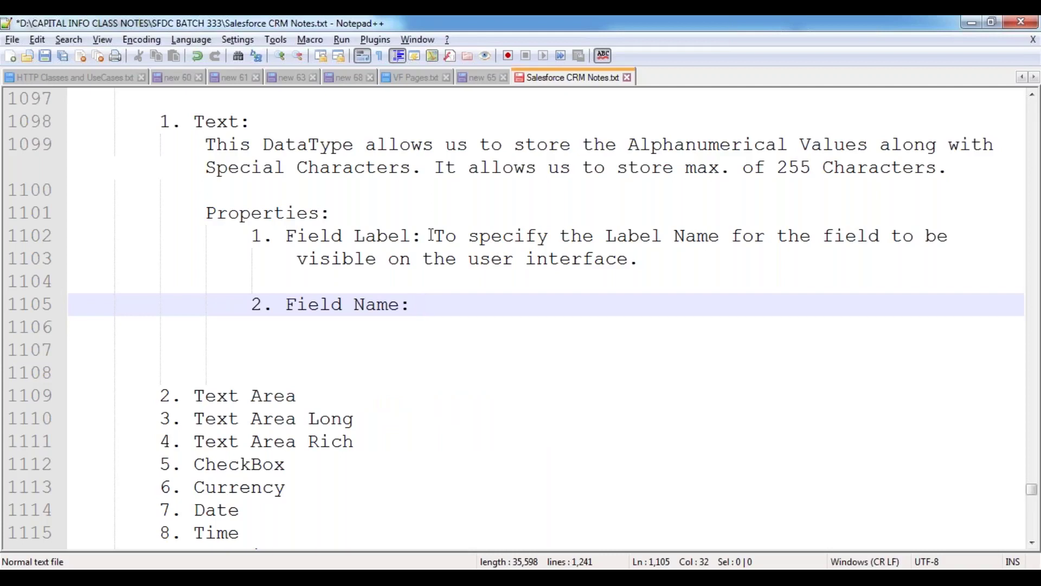
type("Actual")
key("BackSpace")
key("BackSpace")
key("BackSpace")
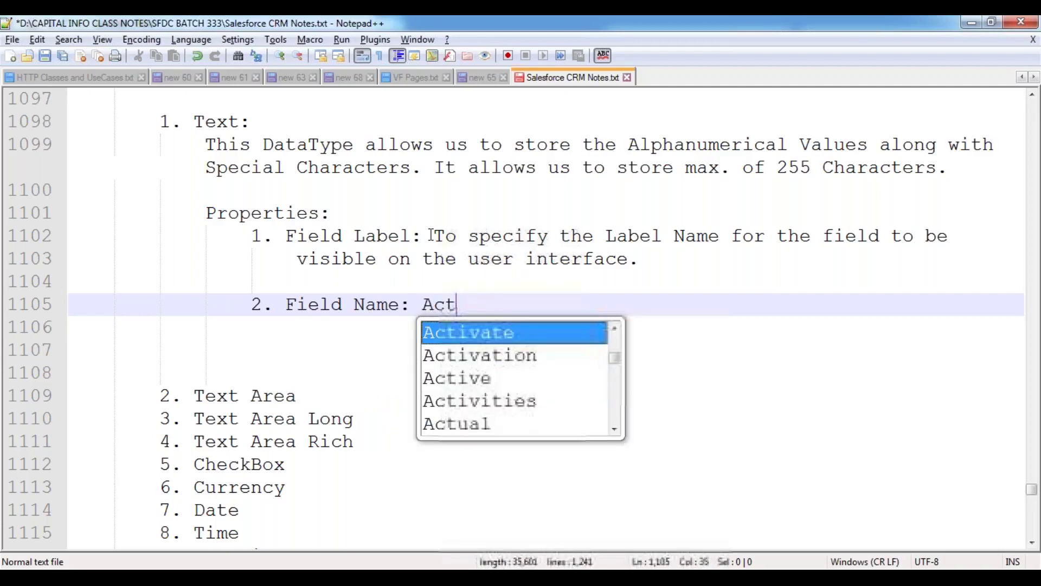
key("BackSpace")
key("BackSpace")
key("BackSpace")
type("Repre")
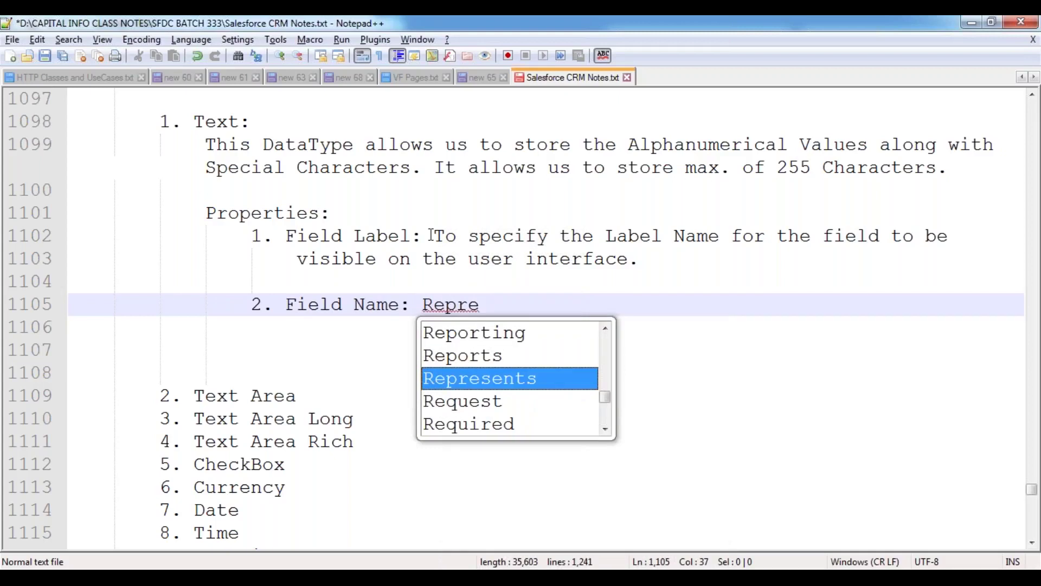
key("Return")
type("the actual column")
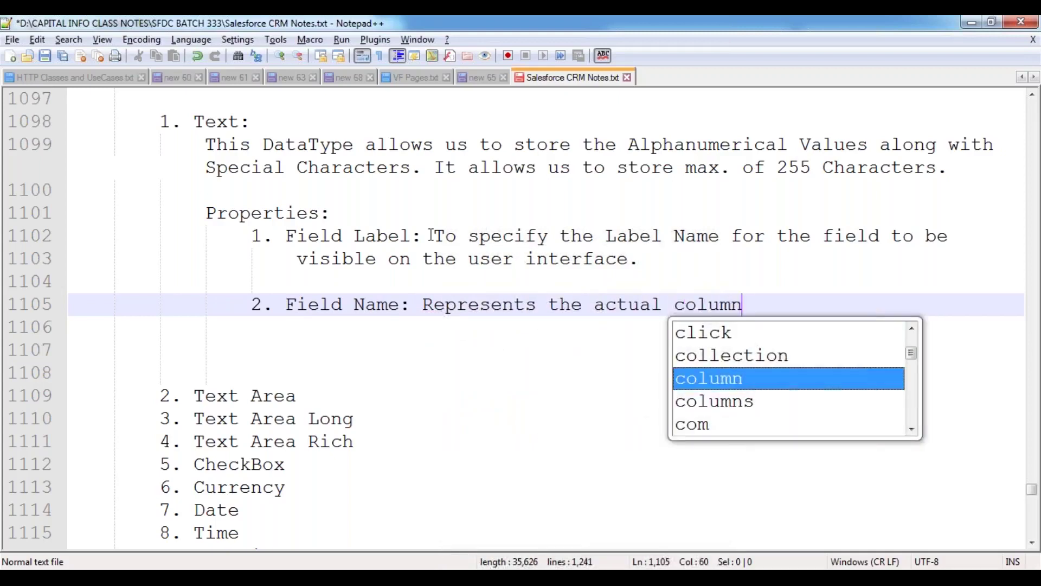
type(" name in the table.")
- Switch to Paint and move the "Designation" heading slightly to the left within its header cell
key("alt+Tab")
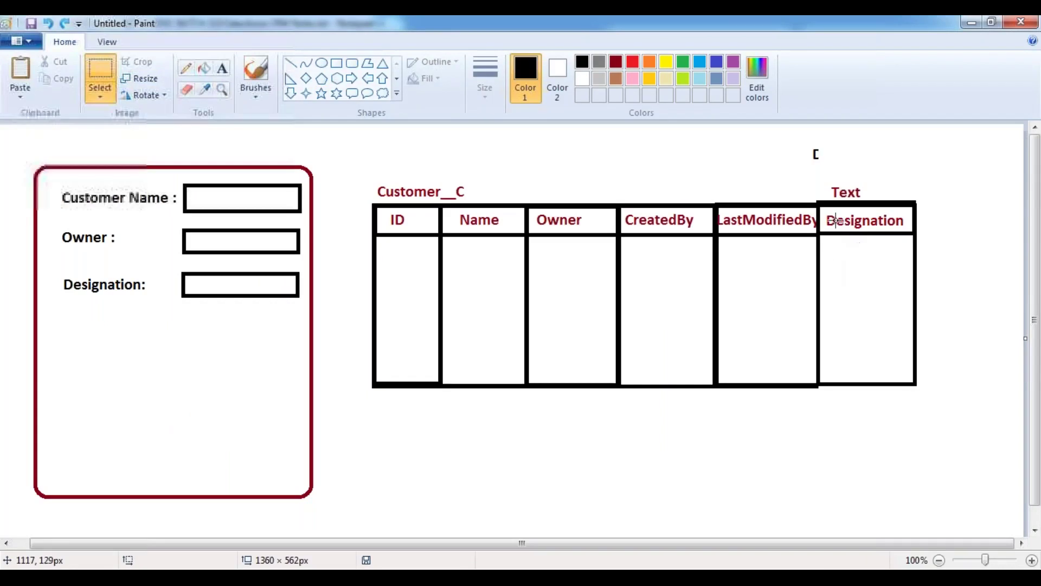
mouse_move(829, 214)
left_mouse_down()
mouse_move(847, 232)
mouse_move(904, 229)
mouse_move(884, 215)
left_mouse_up()
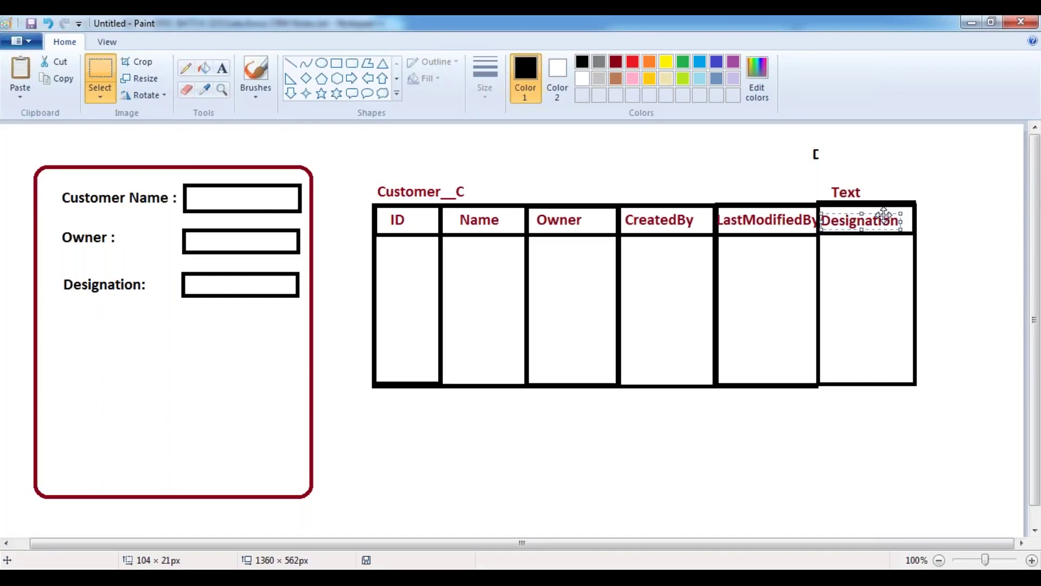
left_click(694, 173)
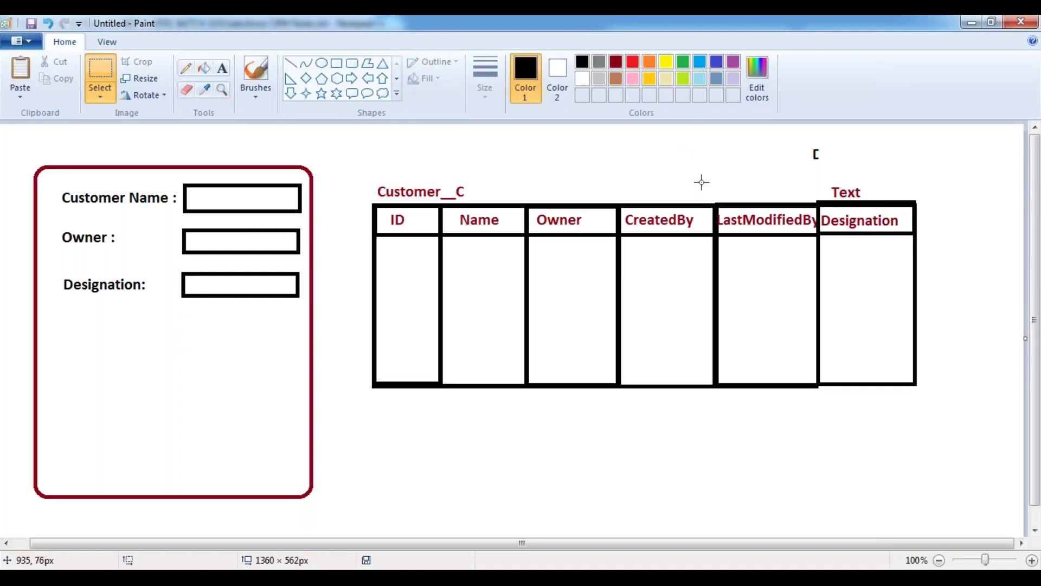
- Switch to the Notepad++ notes and append "(Ex: Designation)" to the end of the Field Label description
key("alt+Tab")
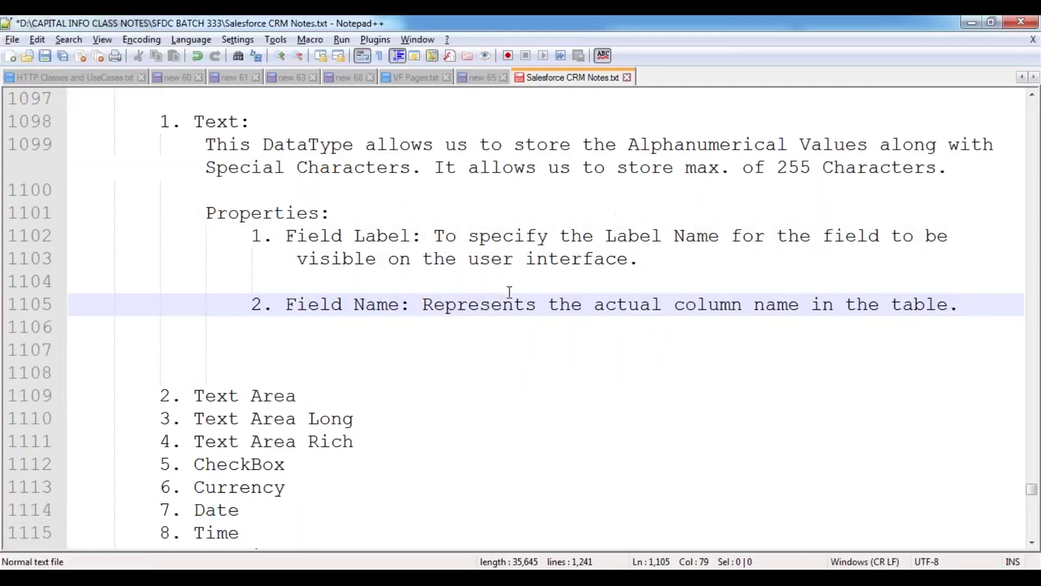
left_click(673, 264)
type("(Ex: ")
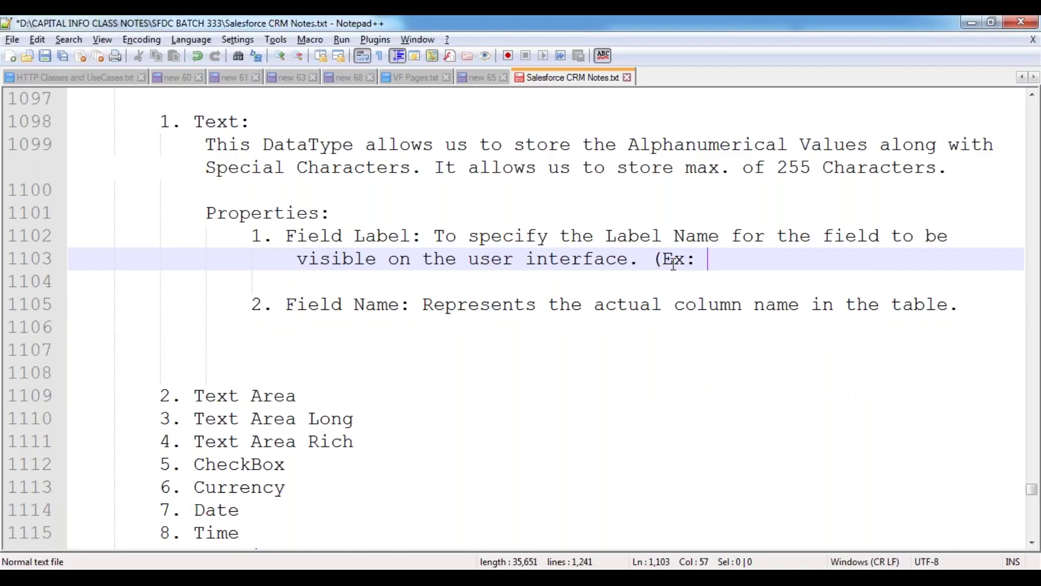
type("Desig")
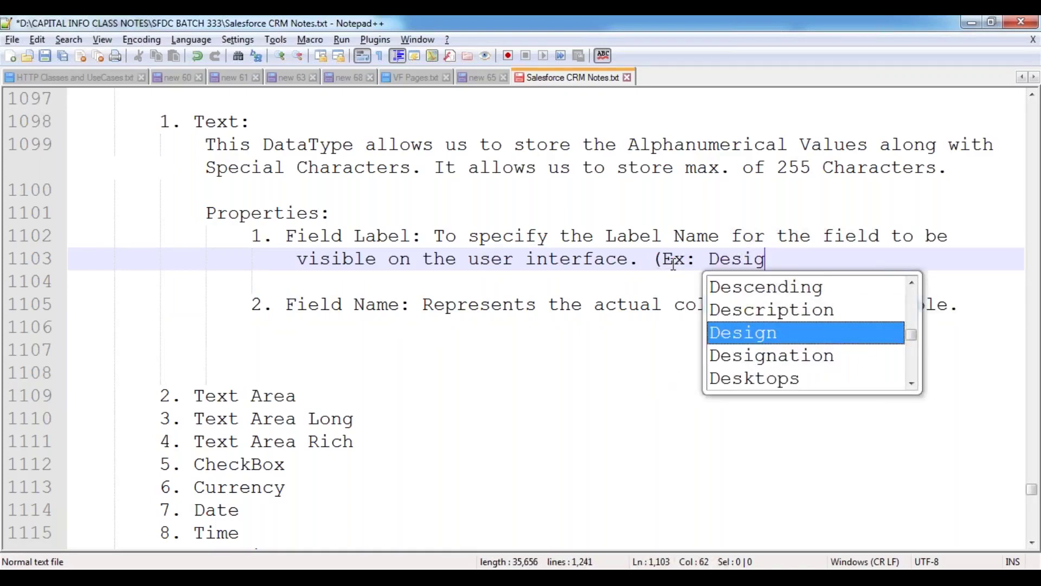
key("Down")
key("Return")
type(")")
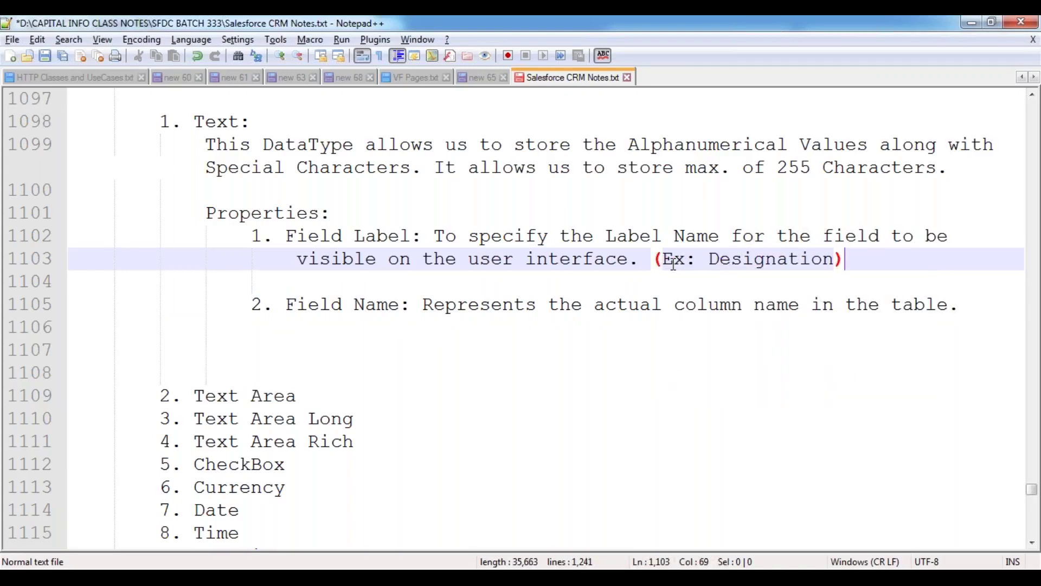
- Add the indented example "(Ex: Designation__C)" on the line below the Field Name description, followed by blank lines
left_click(456, 334)
key("Tab")
key("Tab")
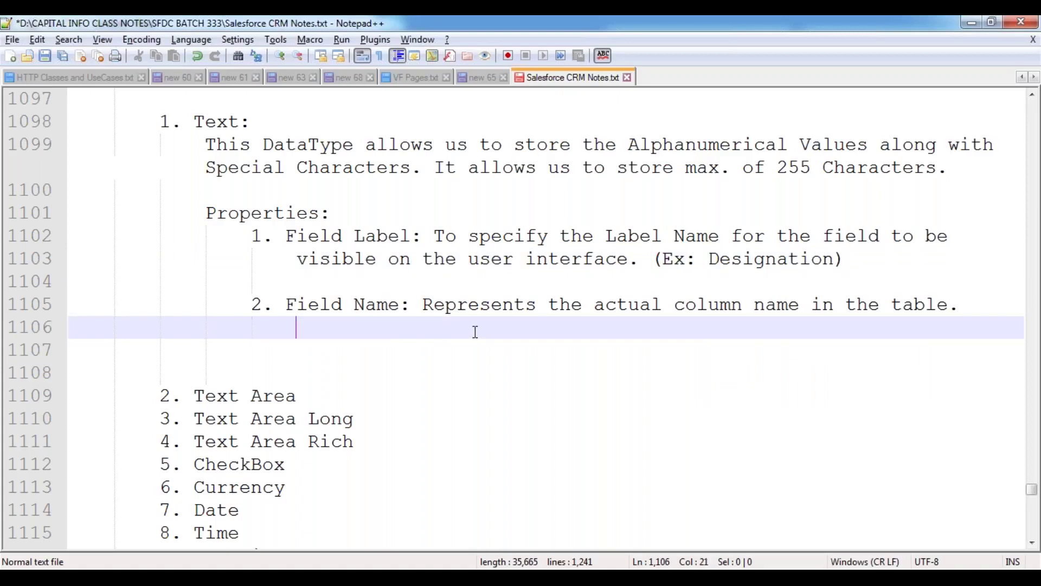
type("(Ex: Desi")
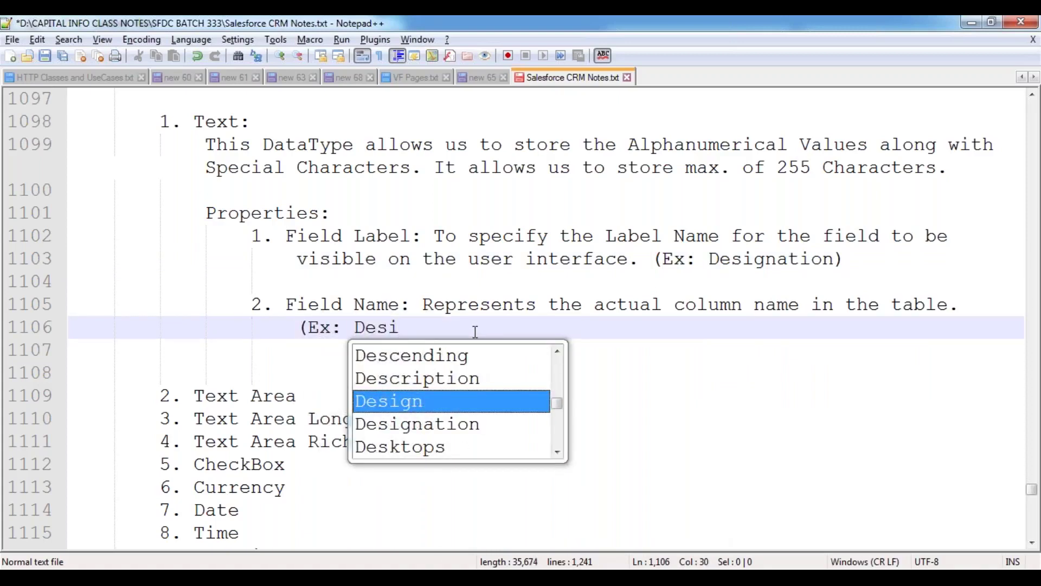
key("Down")
key("Return")
type("__C)")
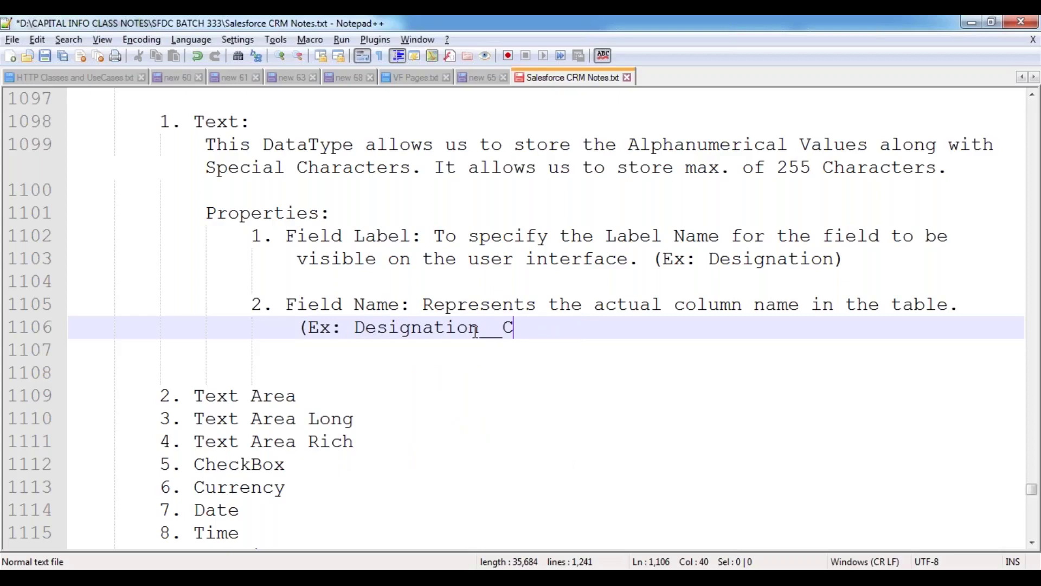
key("Return")
key("Return")
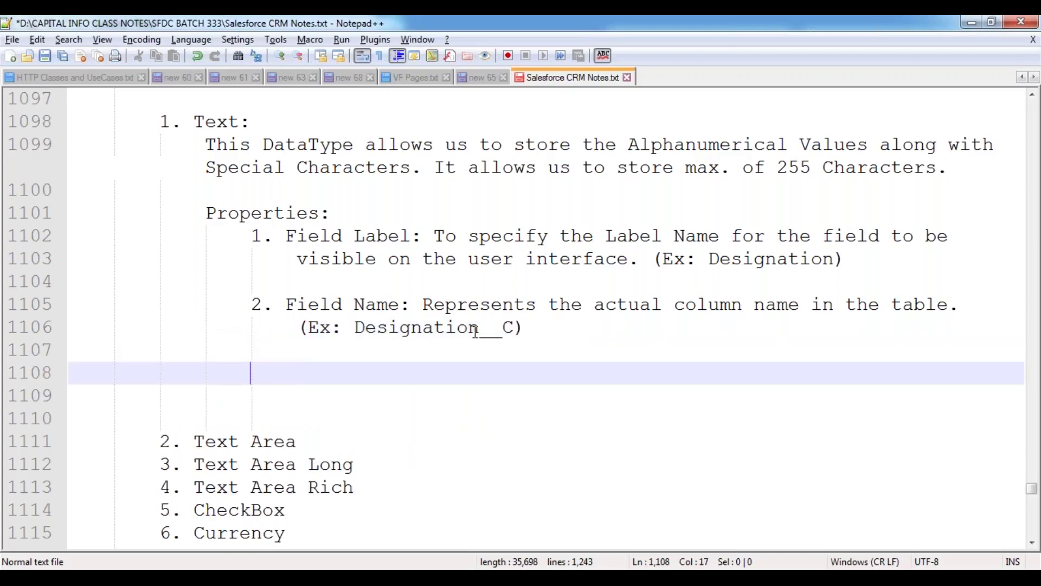
- After a blank line below the Field Name example, add the property "3. Description:" and save the notes along the way
left_click_drag(287, 236, 421, 237)
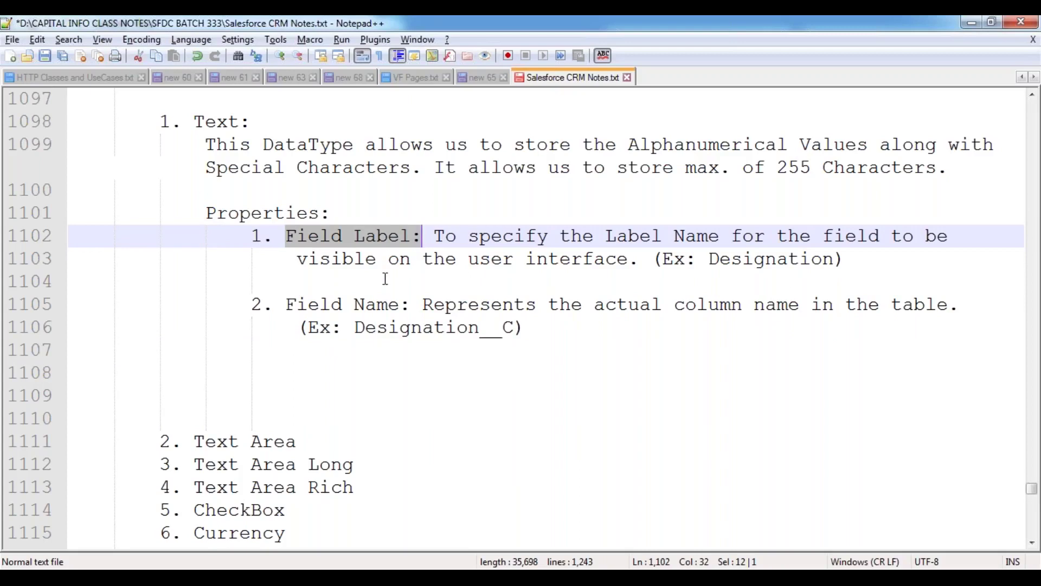
left_click_drag(289, 302, 400, 305)
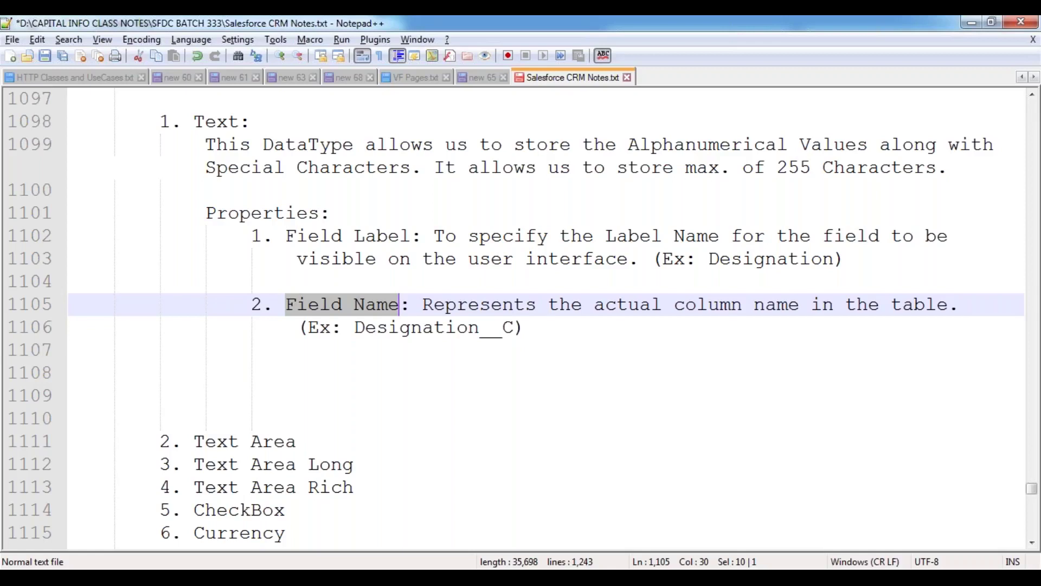
left_click(553, 328)
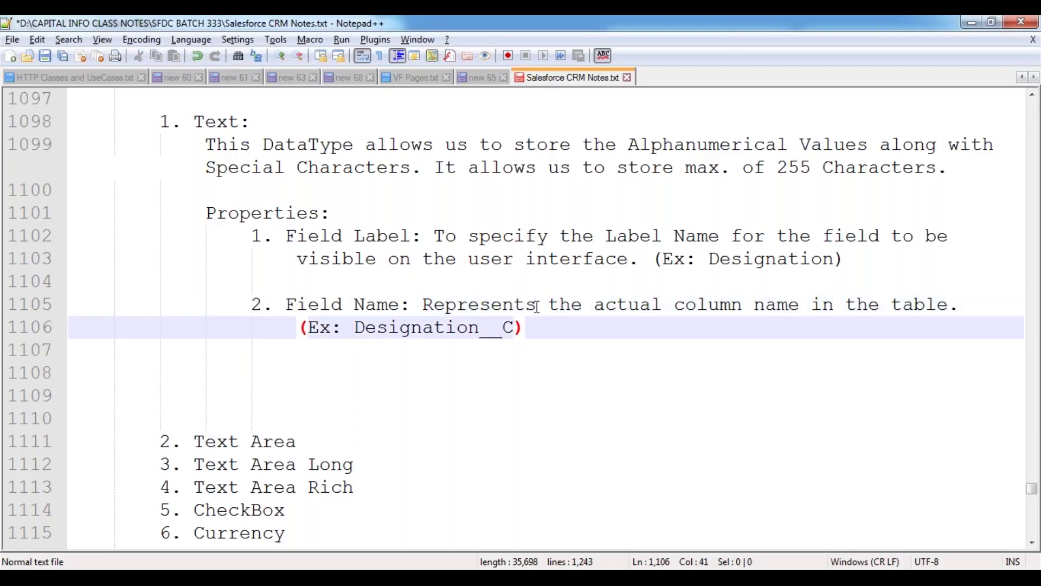
key("Return")
key("Return")
key("BackSpace")
type("3.")
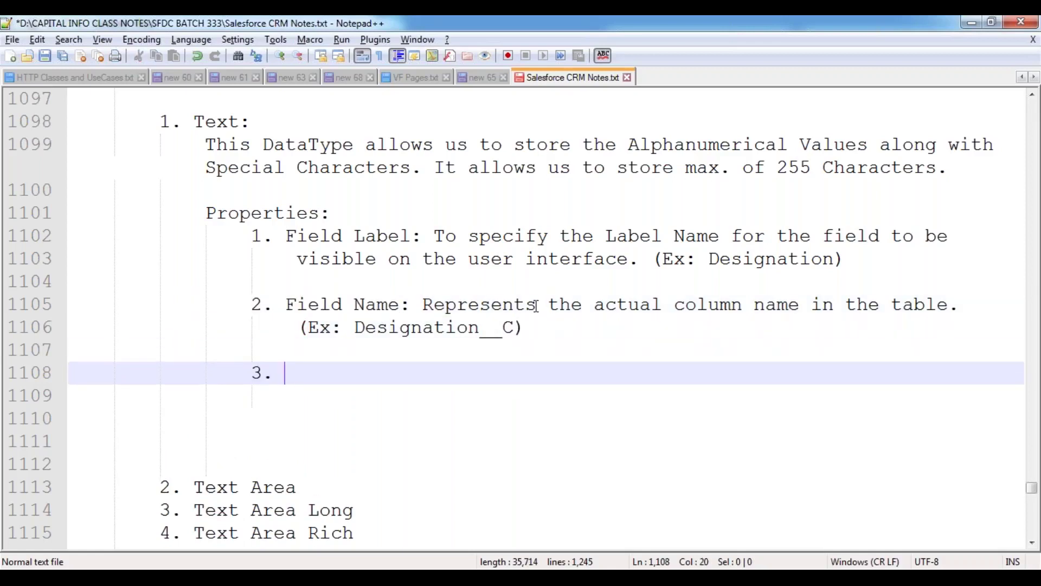
key("ctrl+s")
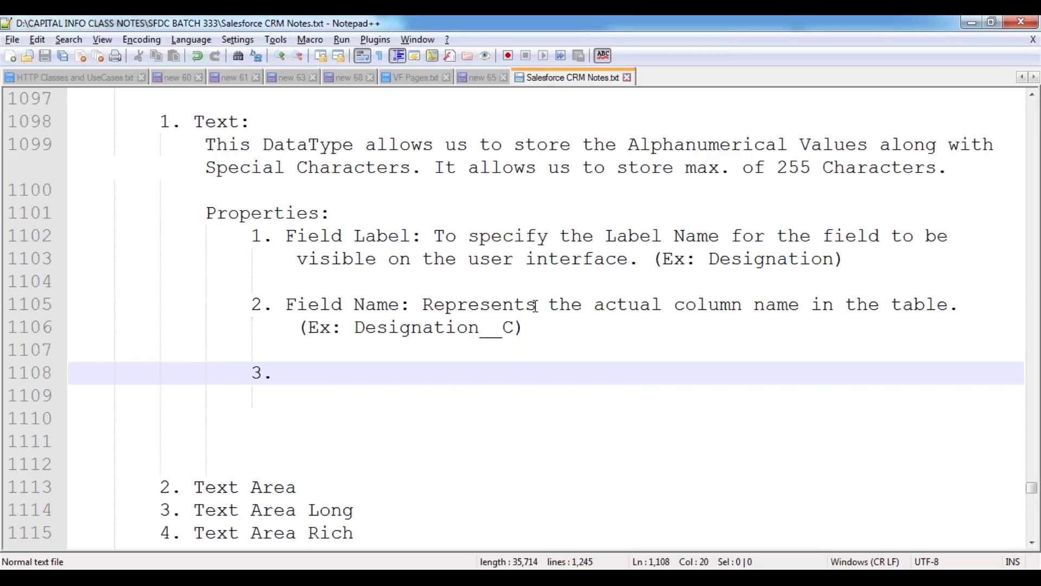
type("Des")
key("Down")
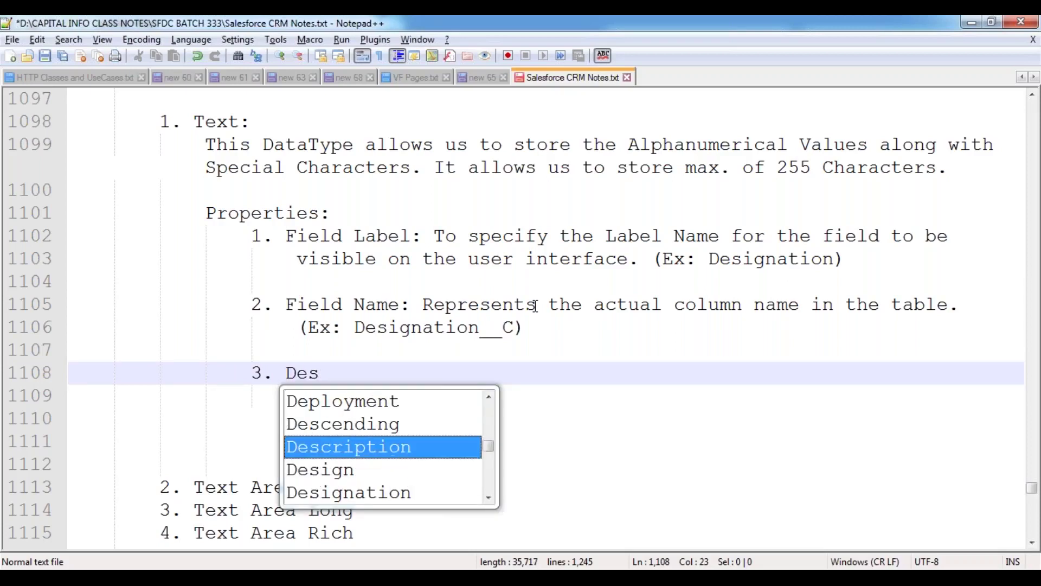
key("Return")
type(":")
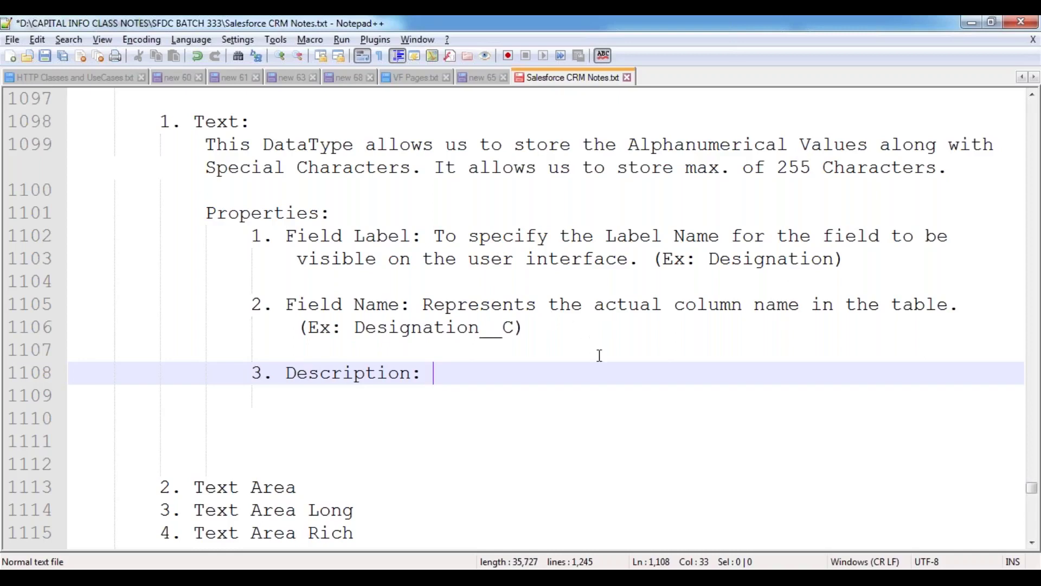
- Leave a blank line after the Description property and add "4. Help Text:" to the list
key("Return")
key("Return")
type("4. ")
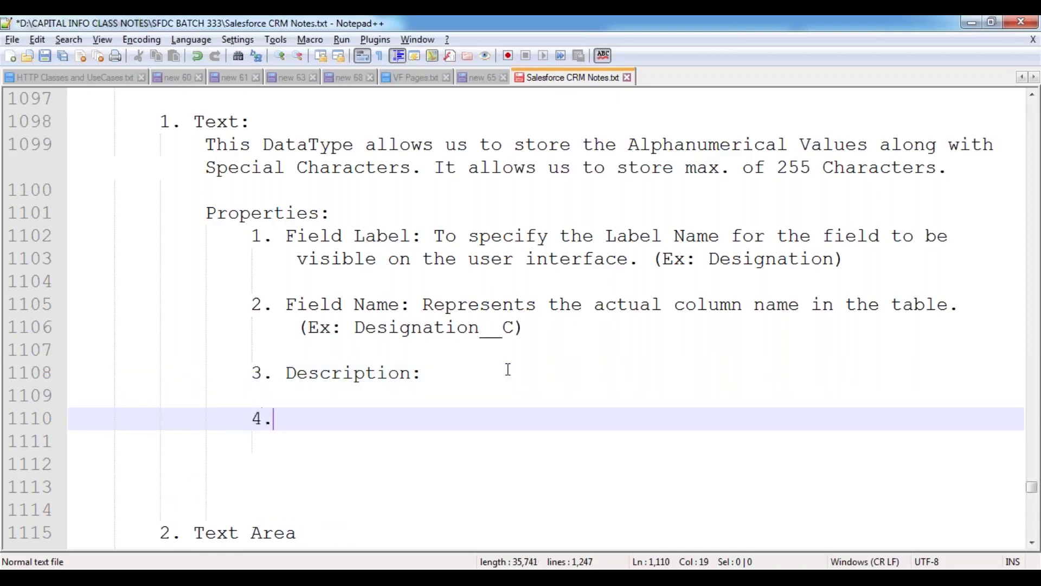
type("Help Text:")
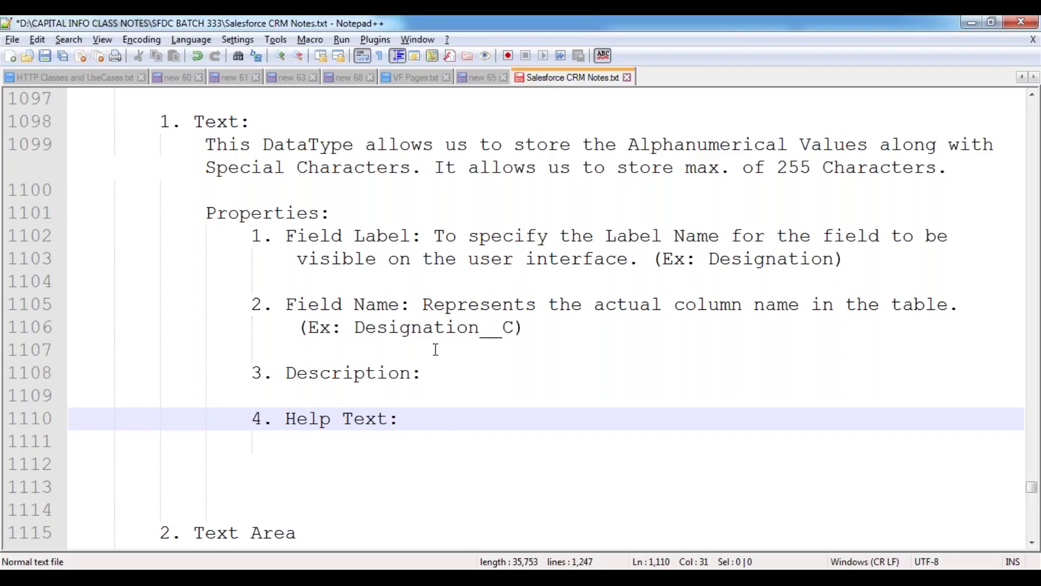
- Switch to Salesforce in Chrome, go to the Accounts home page and open the Account object's field list
key("alt+Tab")
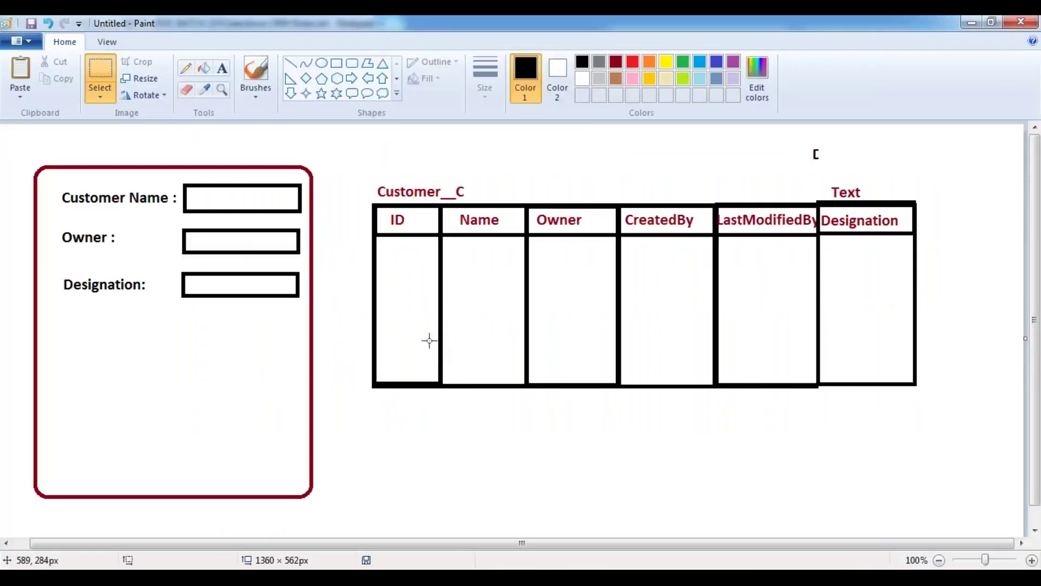
left_click(236, 453)
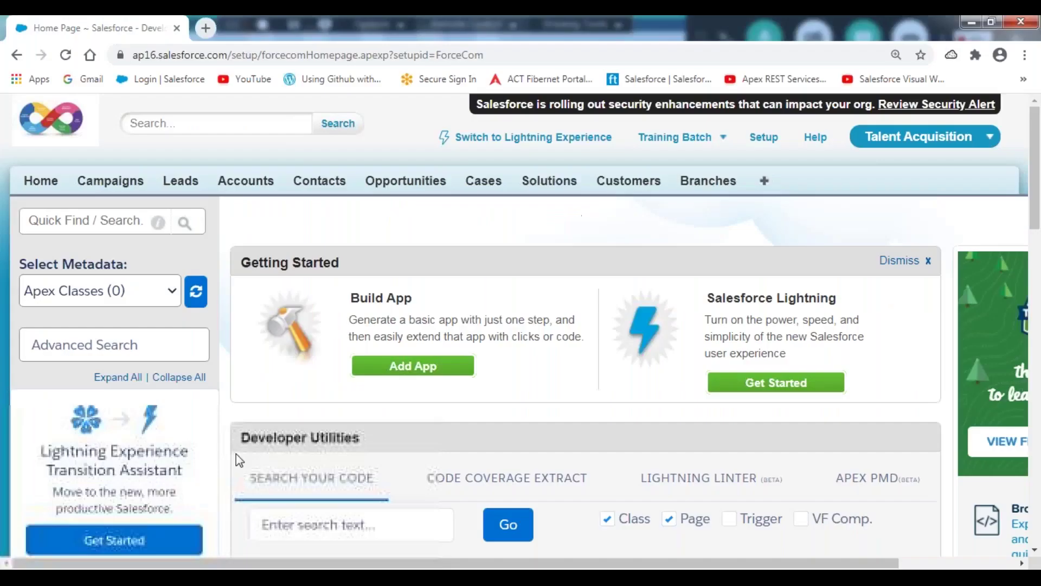
left_click(239, 190)
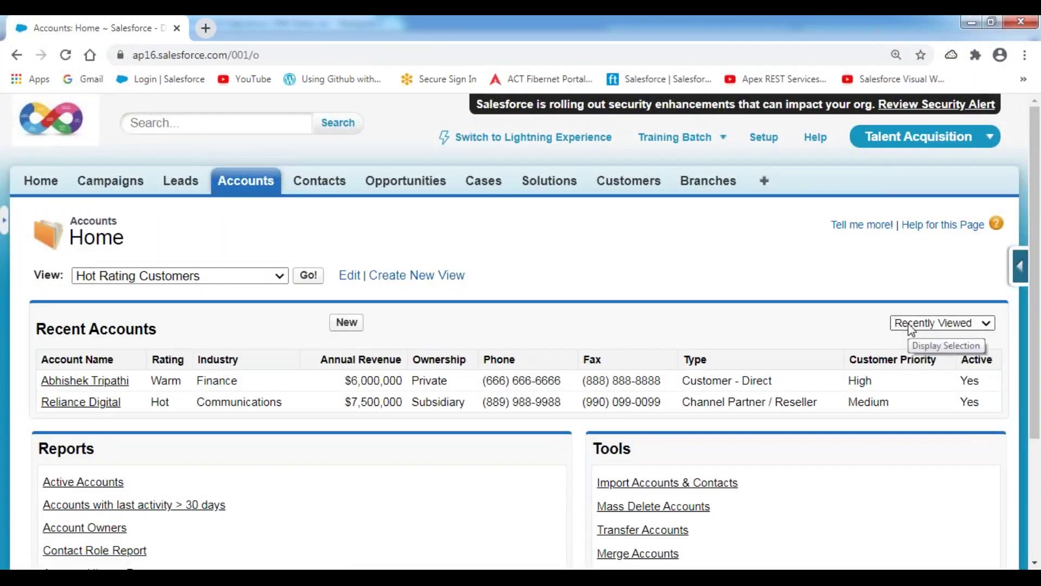
left_click(1021, 266)
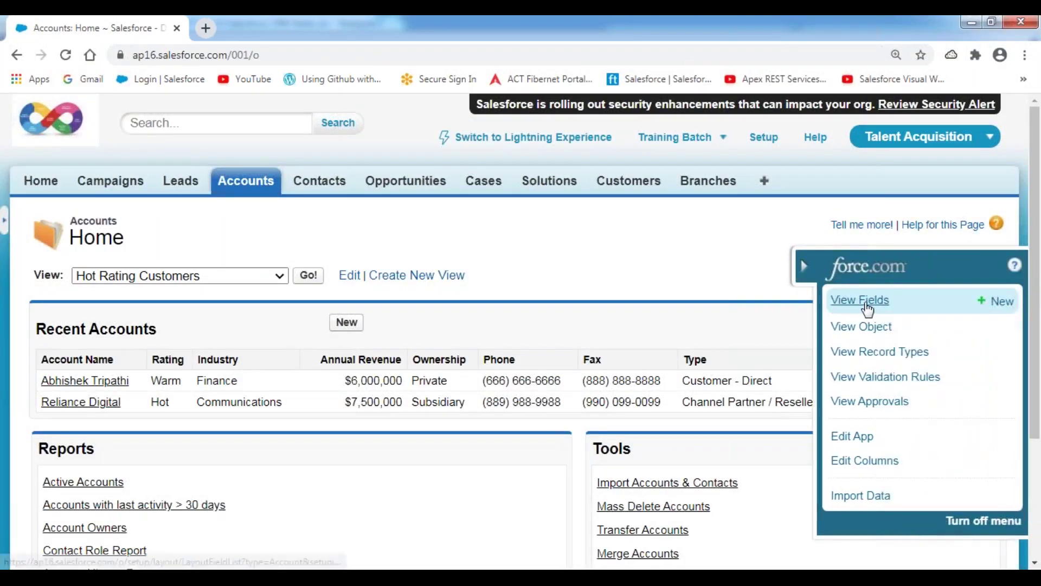
left_click(866, 305)
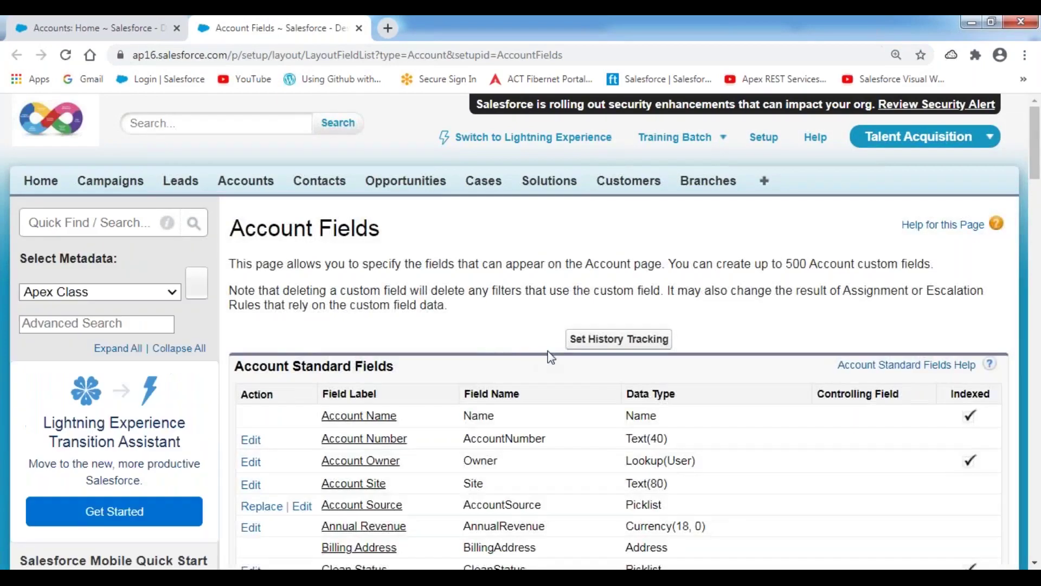
- Try to start a new custom field from the Account Fields page
scroll(576, 383, "down", 15)
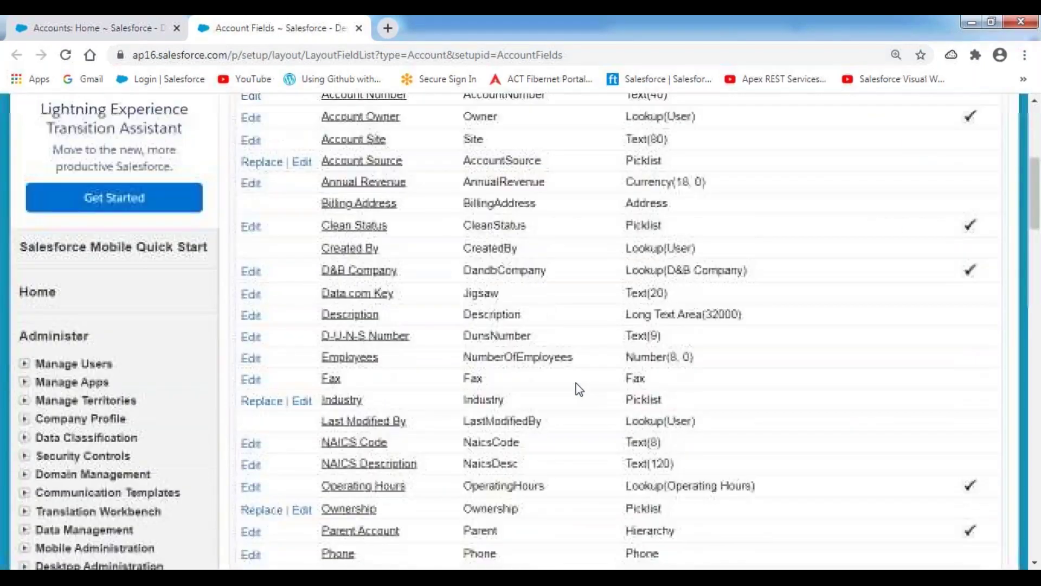
left_click(492, 223)
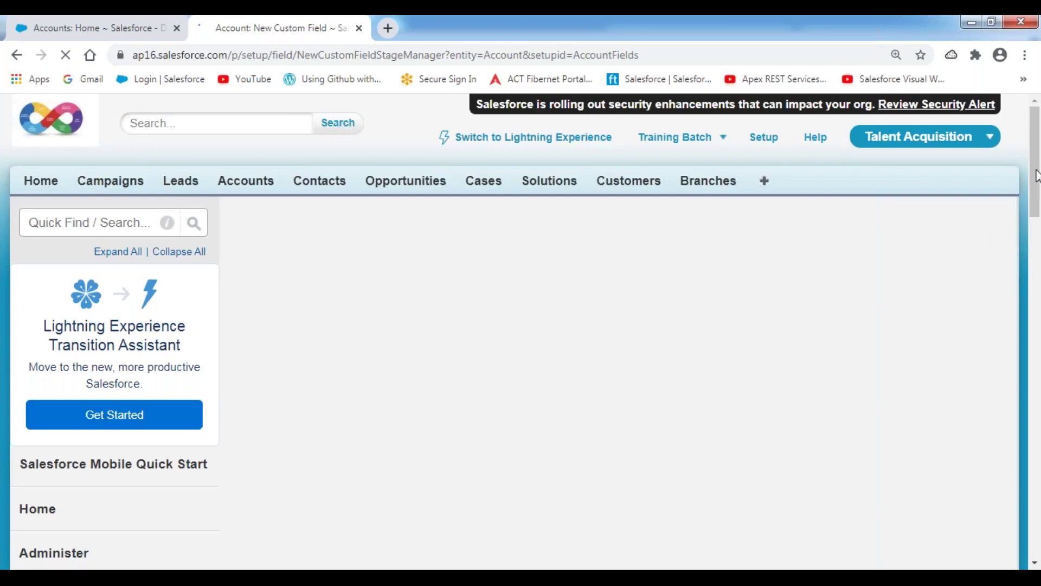
left_click_drag(1035, 188, 1023, 157)
- Start a new Account custom field from the Accounts home page and review the available data types
left_click(119, 31)
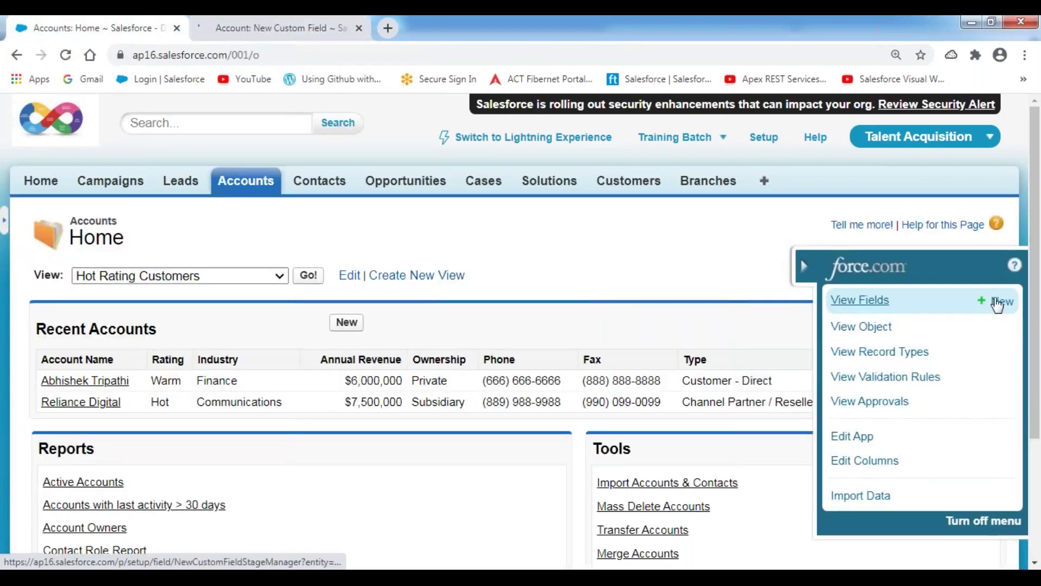
left_click(997, 301)
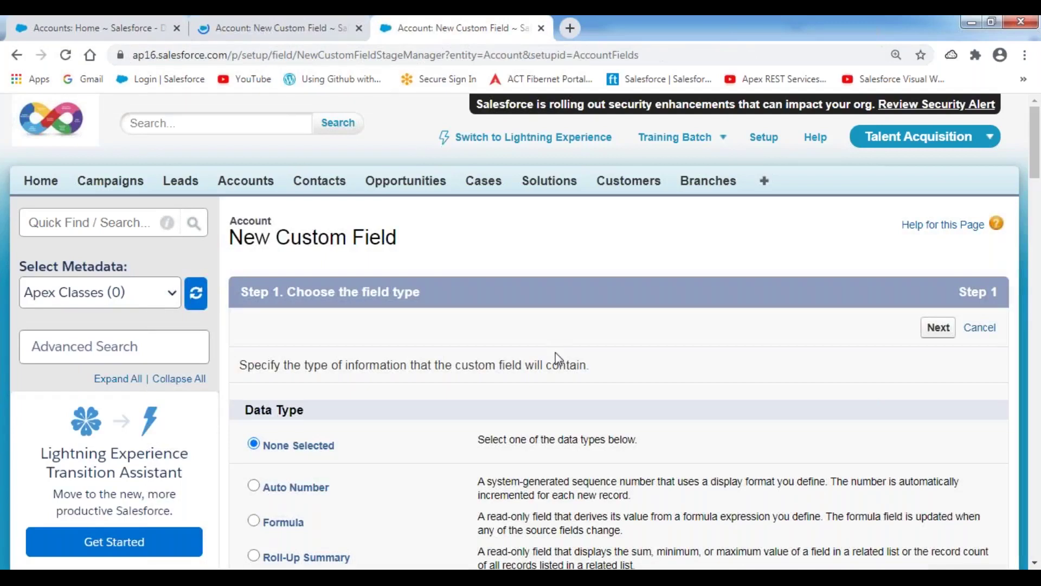
scroll(558, 359, "down", 5)
scroll(558, 360, "down", 10)
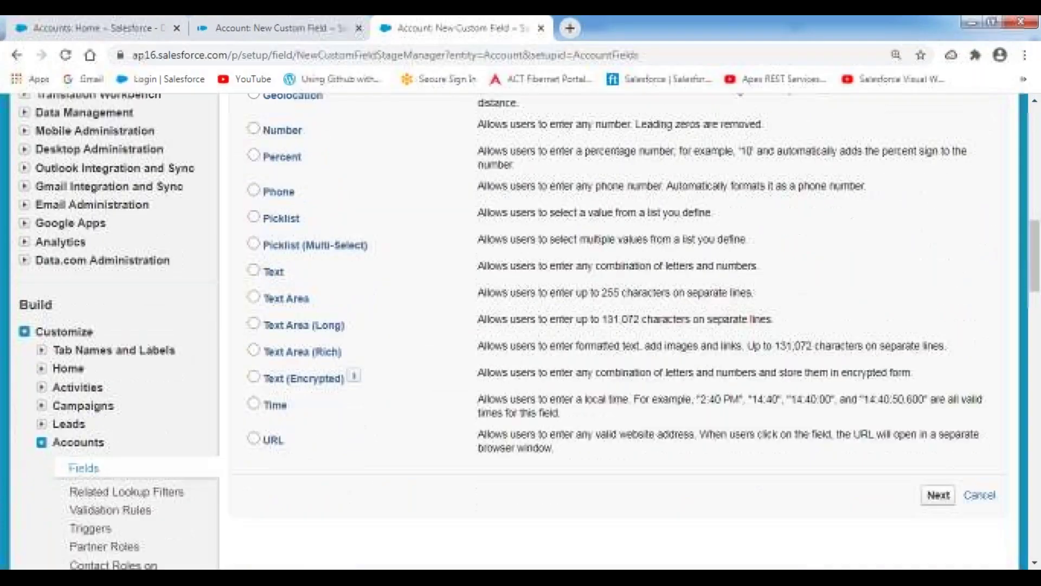
scroll(350, 311, "up", 7)
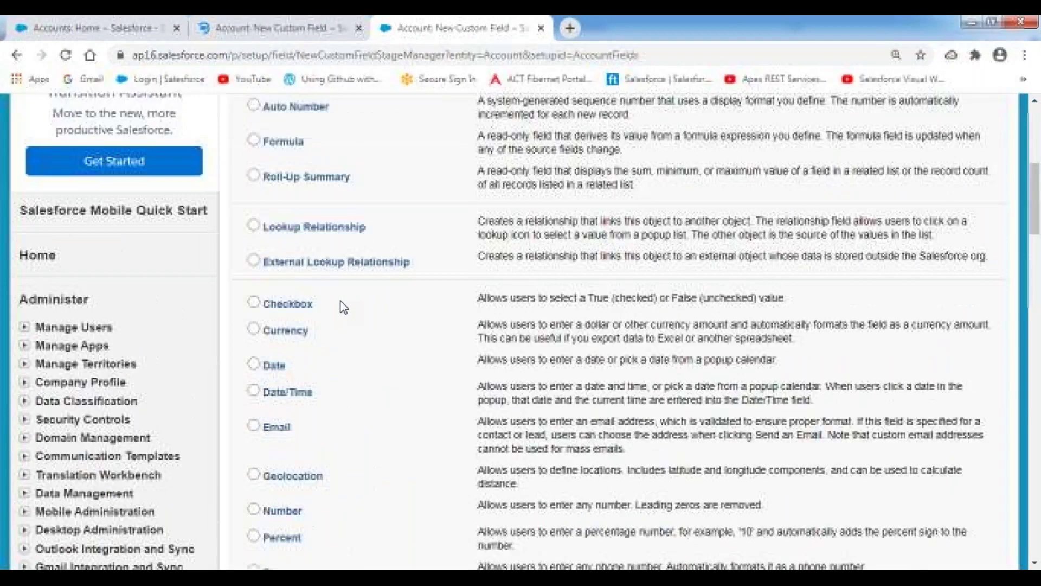
scroll(342, 305, "up", 3)
scroll(342, 304, "down", 11)
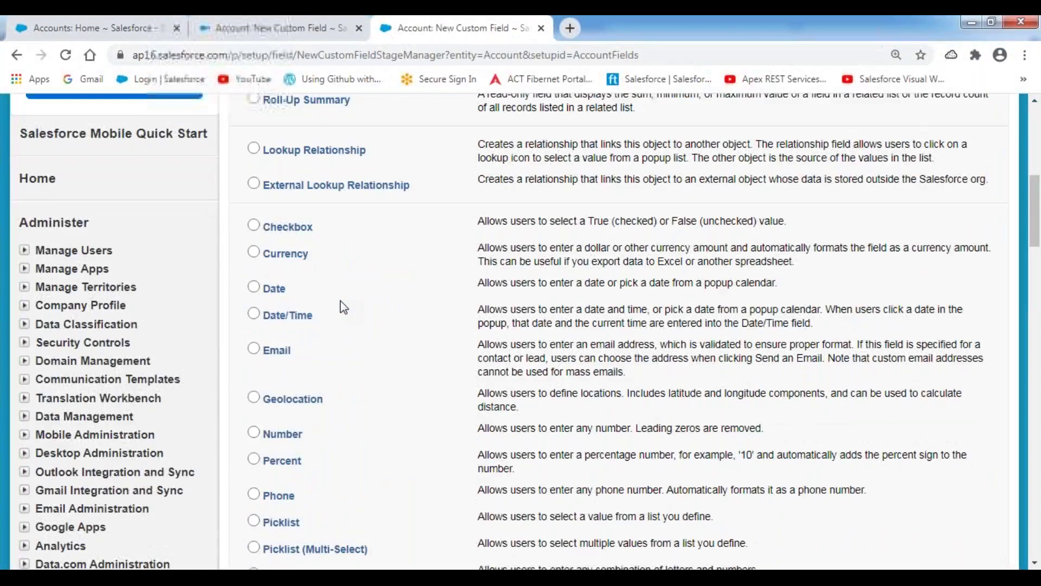
- Choose the Text data type, continue to the field details, and close the duplicate New Custom Field page
left_click(254, 194)
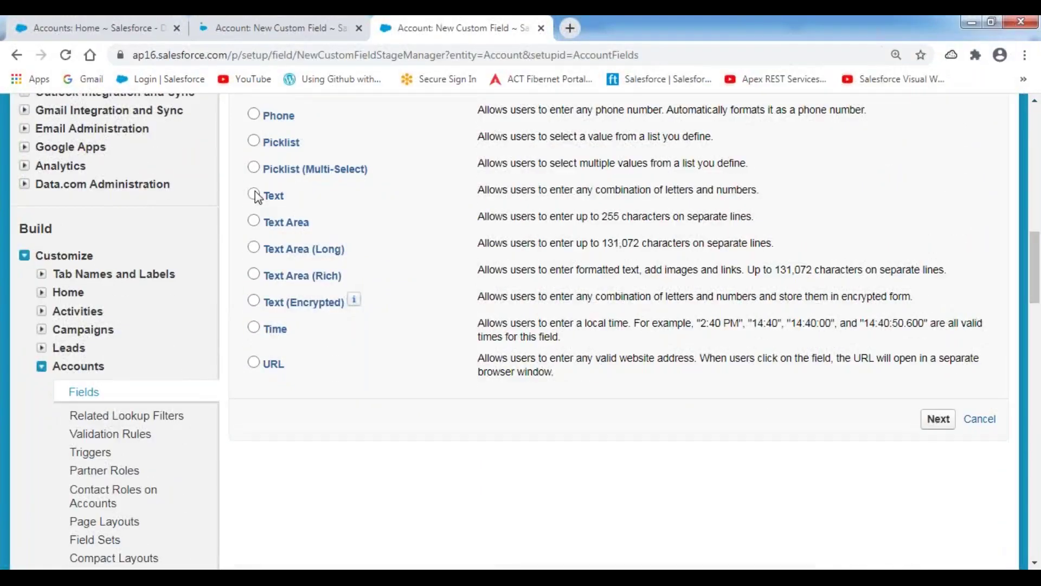
left_click(939, 419)
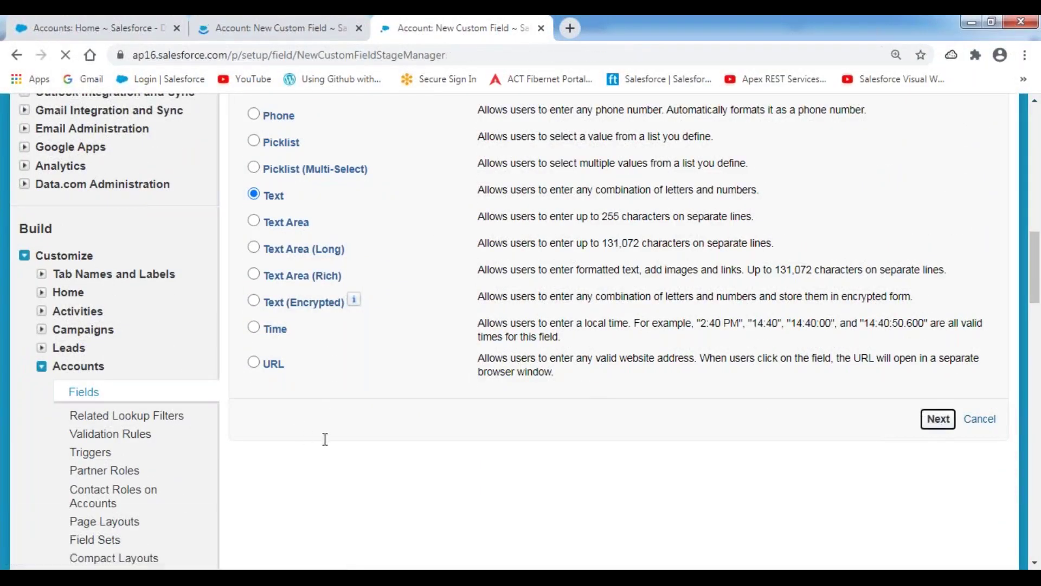
right_click(207, 25)
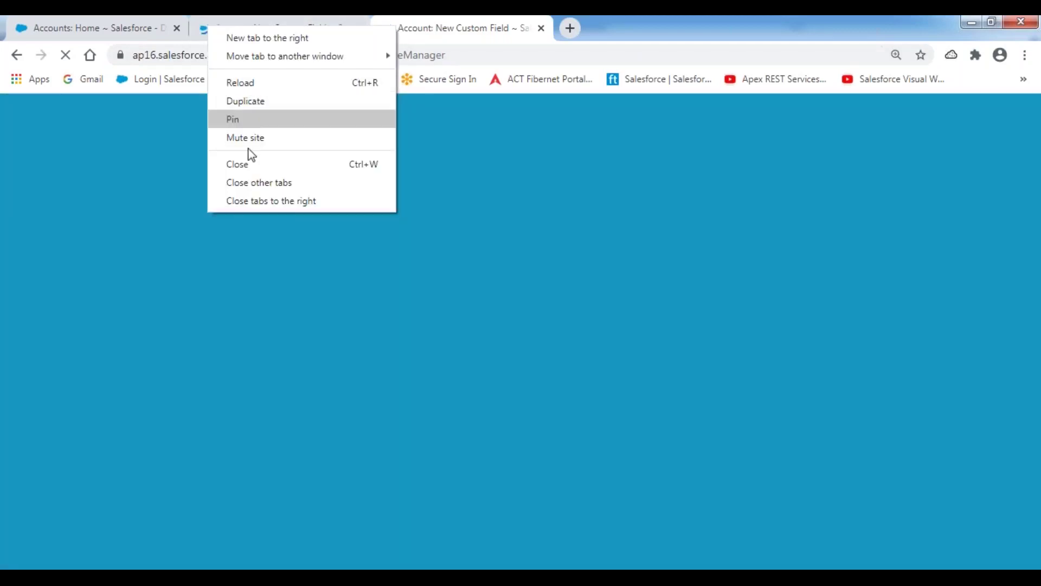
left_click(239, 164)
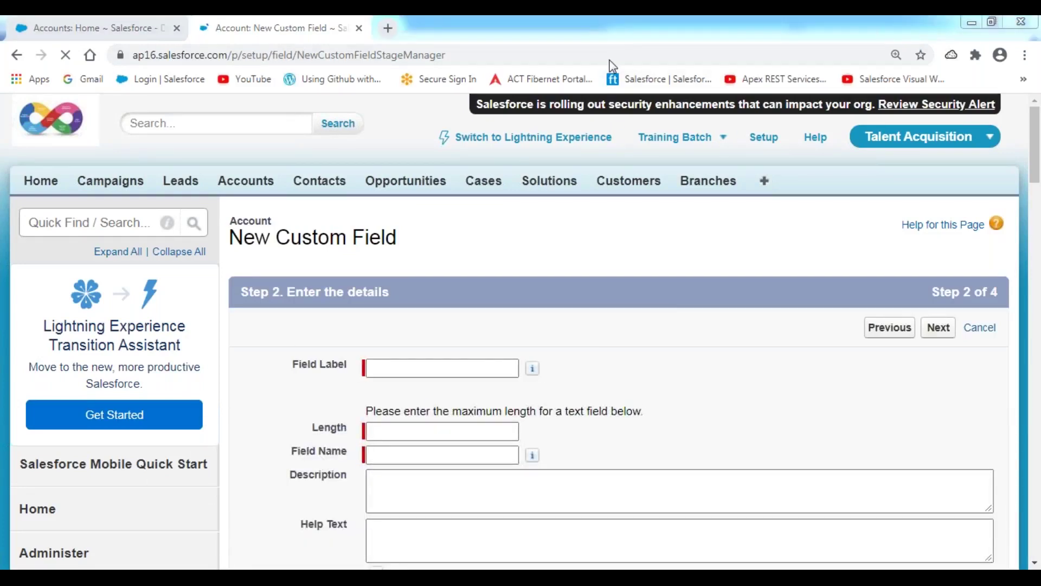
- Examine the info help for the Field Label property in the new custom field's details
mouse_move(535, 352)
left_mouse_down()
mouse_move(534, 382)
mouse_move(556, 373)
mouse_move(537, 351)
left_mouse_up()
mouse_move(536, 376)
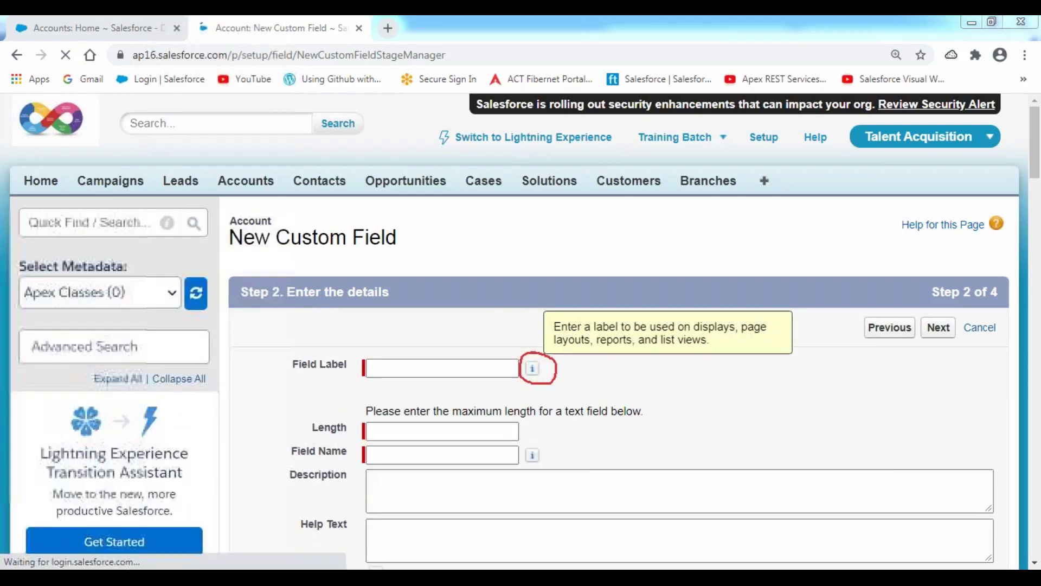
left_click_drag(557, 326, 702, 345)
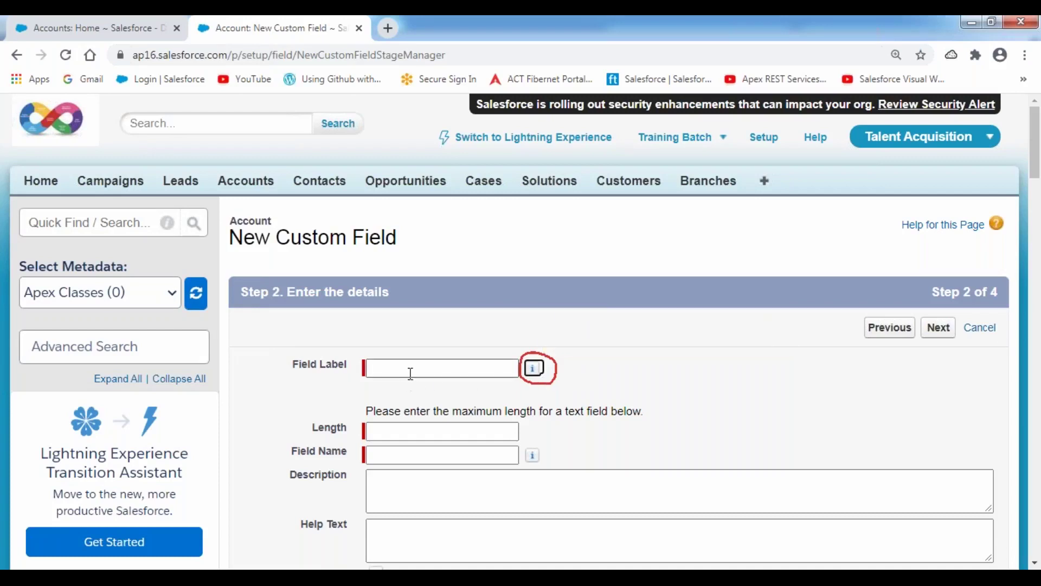
- Switch to the Notepad++ class notes and add the heading "5. Required CheckBox:" below the Help Text property
mouse_move(535, 373)
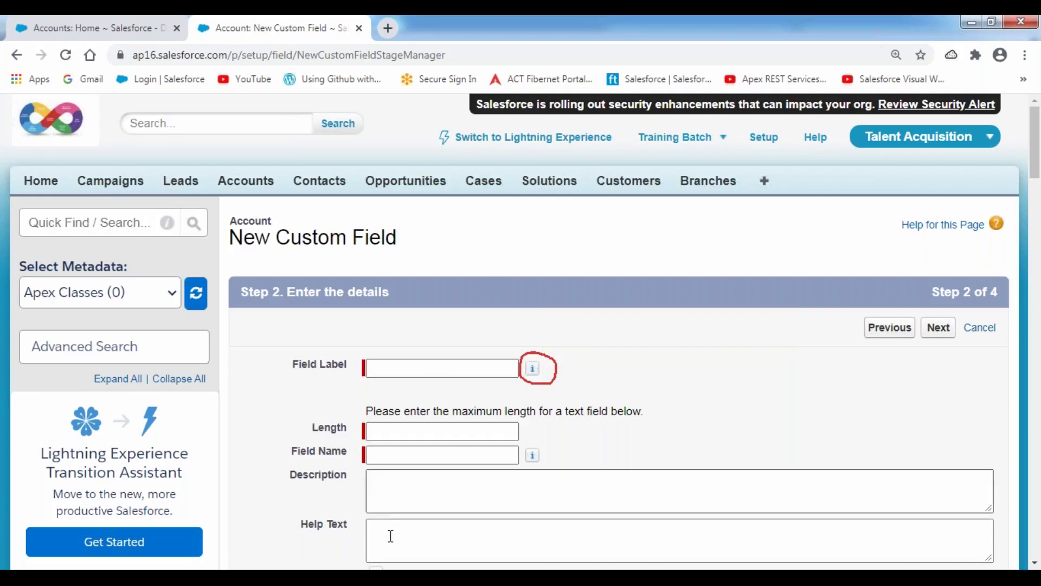
key("alt+Tab")
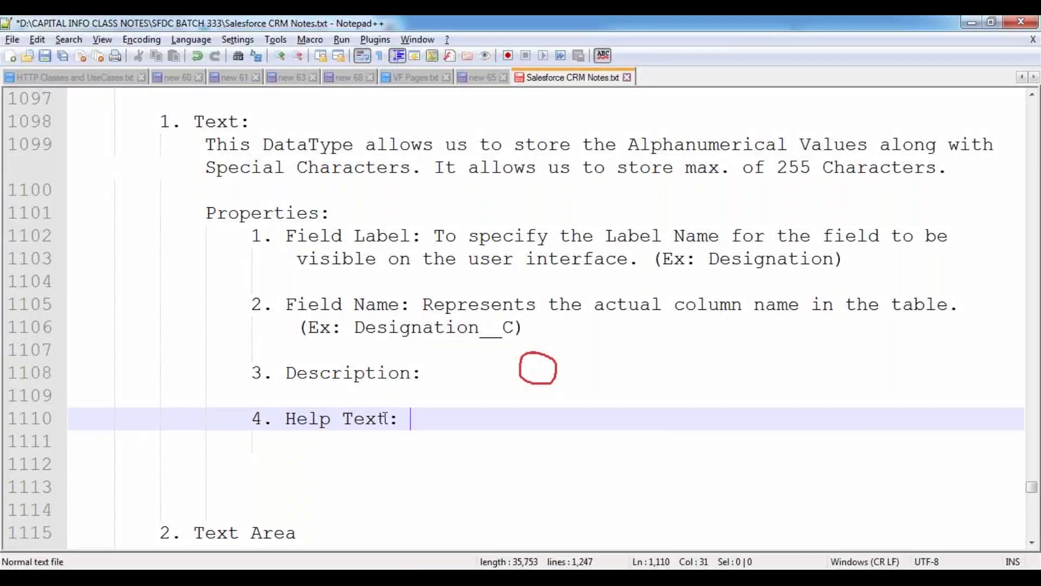
key("Return")
key("Return")
type("5.")
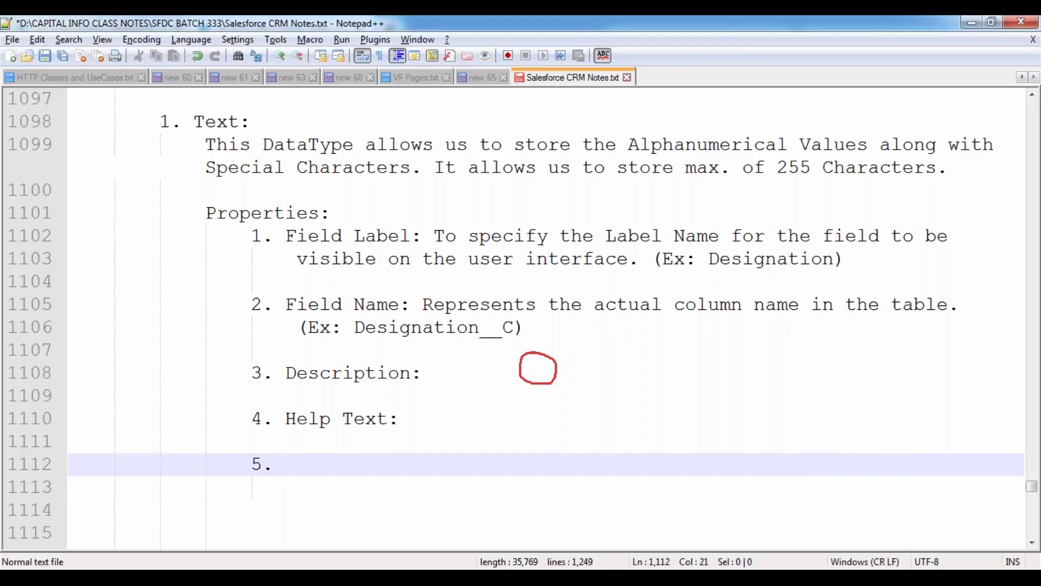
type("Required Chec")
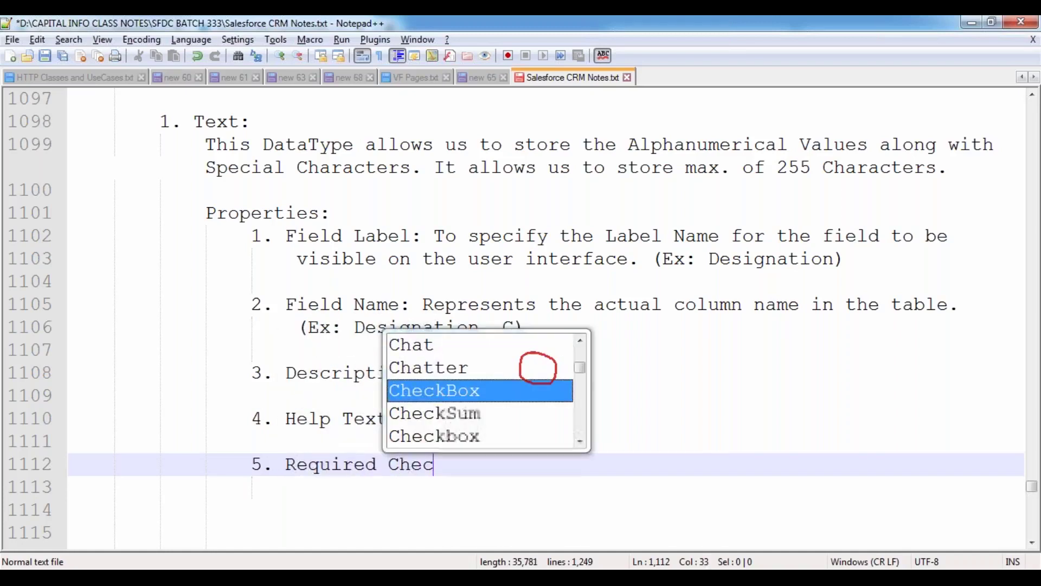
key("Return")
type(":")
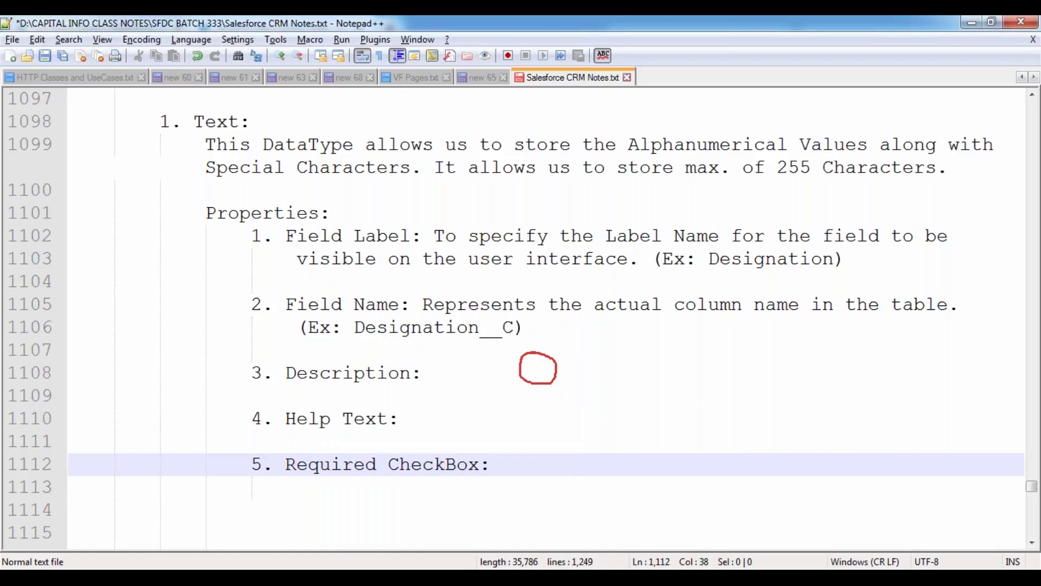
key("Return")
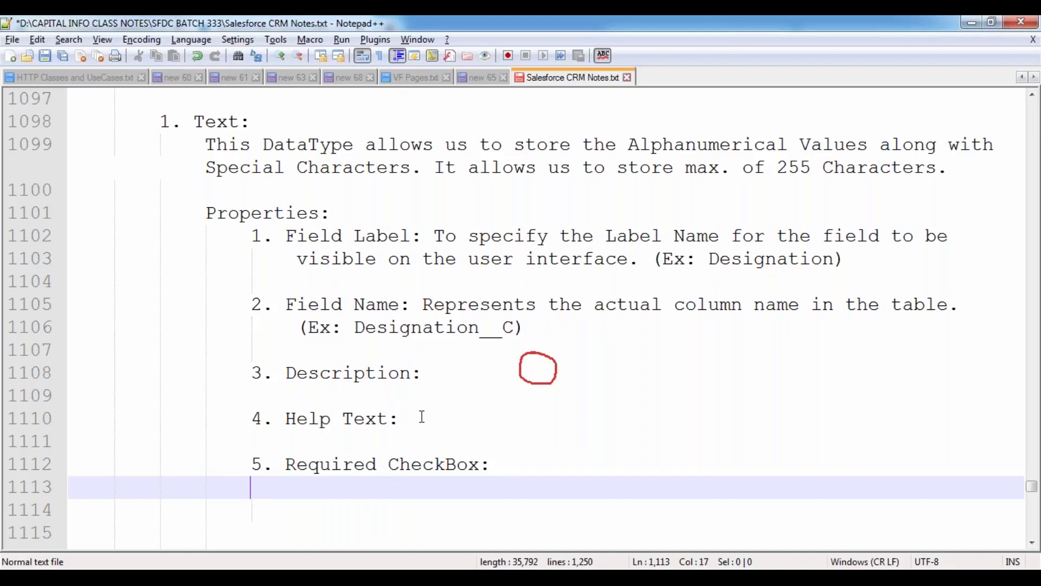
- Describe the Required CheckBox property as "To make the field mandatory." and leave blank lines below it
left_click_drag(285, 465, 493, 465)
left_click(514, 465)
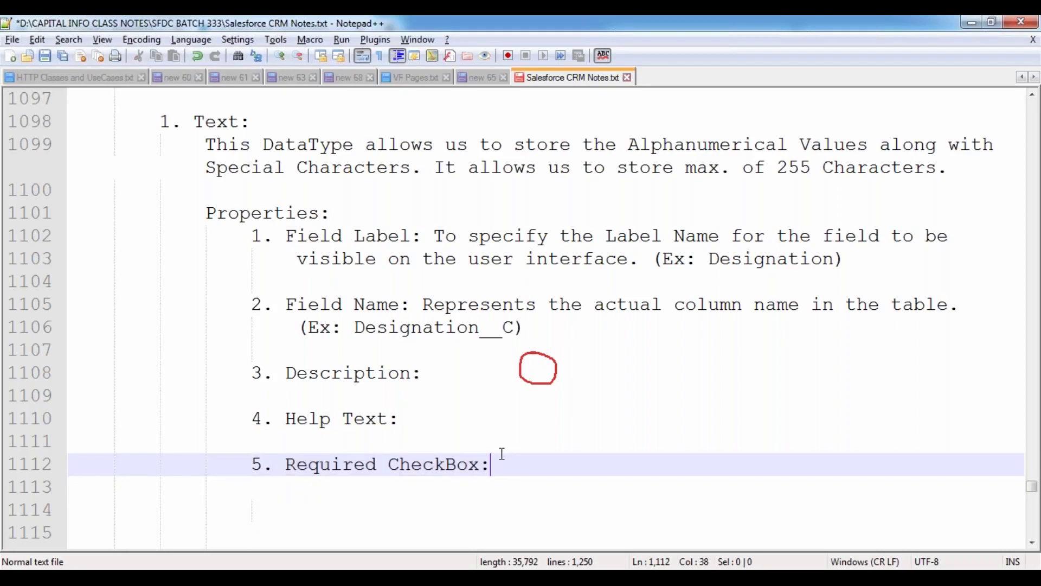
type("To make the field mana")
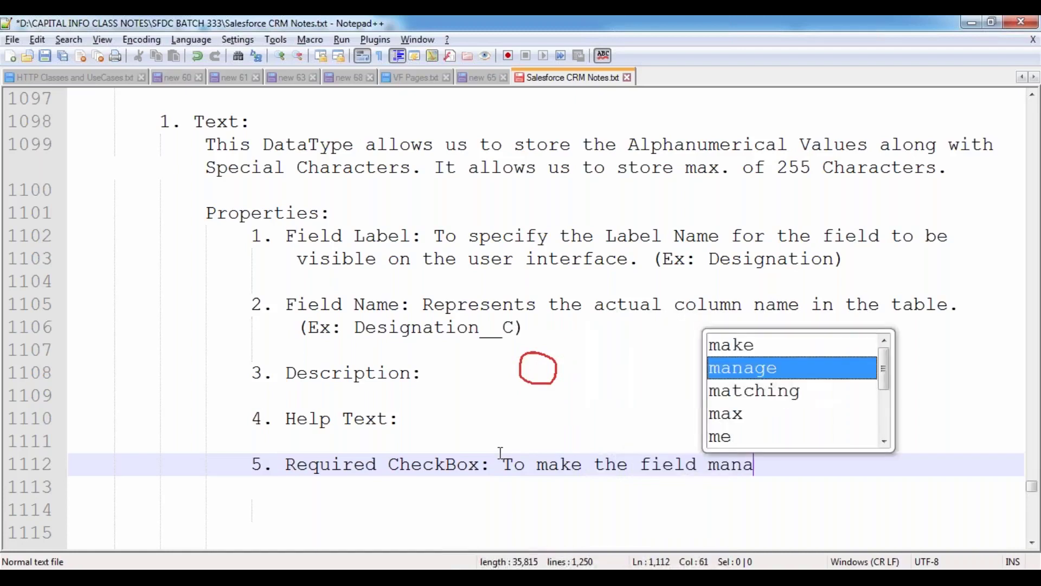
key("BackSpace")
type("datory")
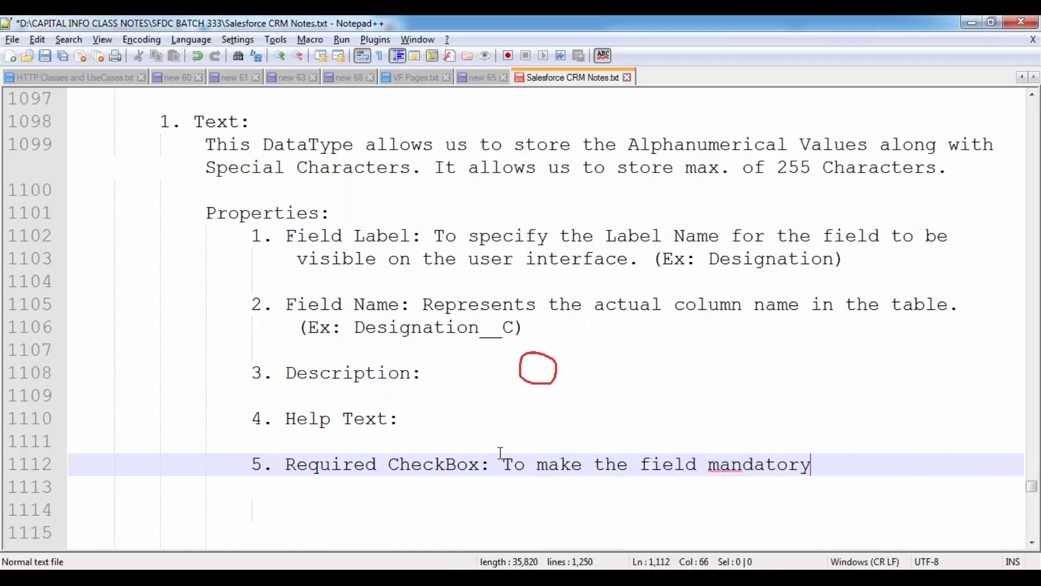
type(".")
key("Return")
key("Return")
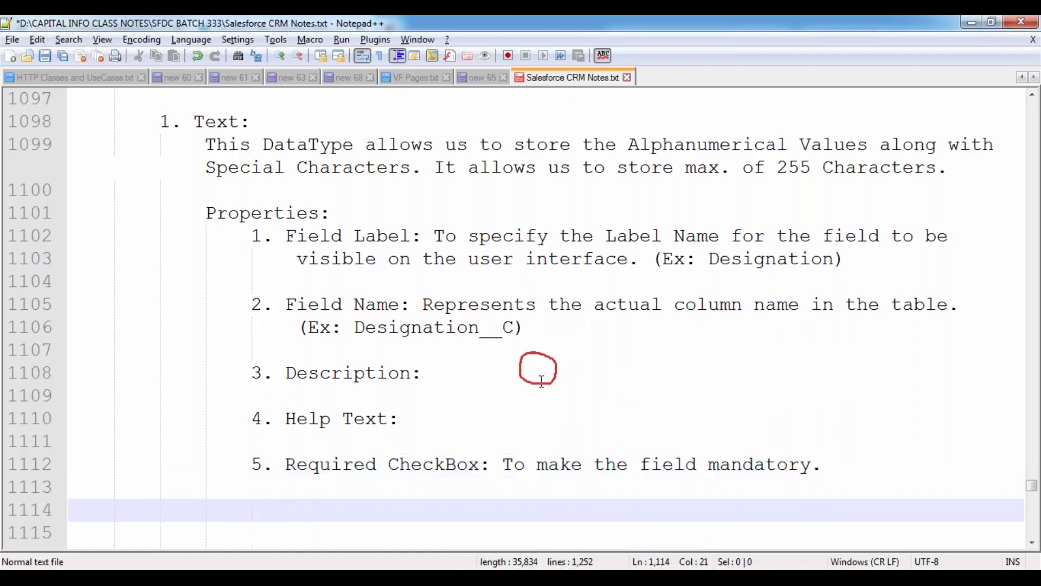
- Add the indented line "We have the below 5 ways to make a field required." beneath the Required CheckBox property
scroll(597, 396, "down", 3)
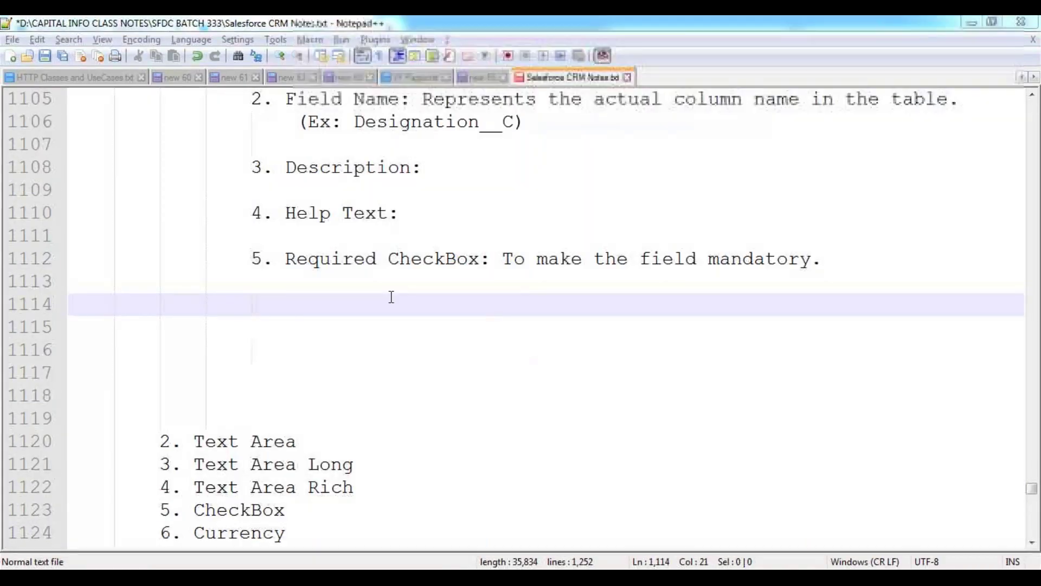
left_click(341, 290)
key("Tab")
key("Tab")
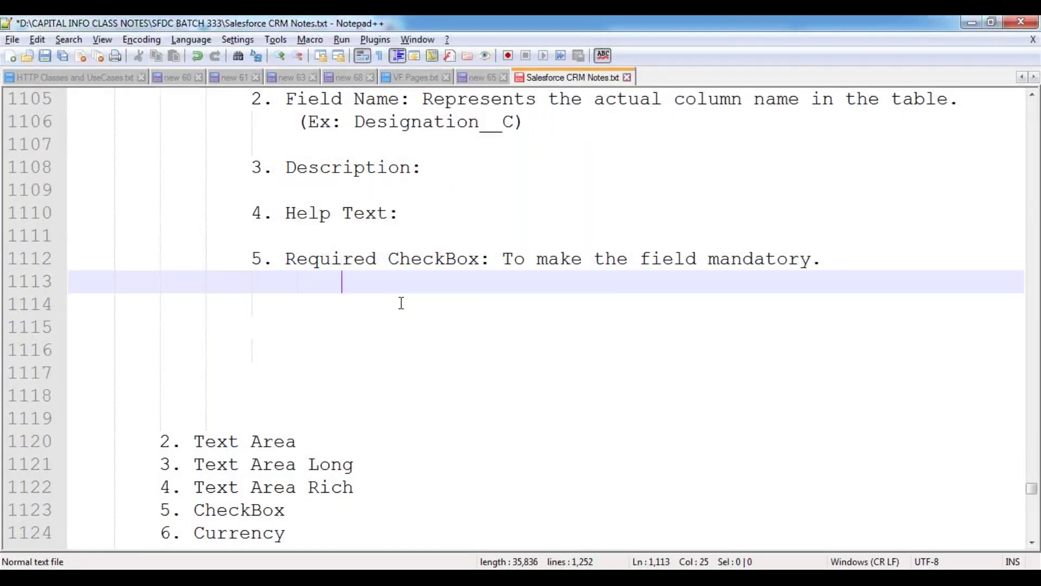
key("Return")
key("BackSpace")
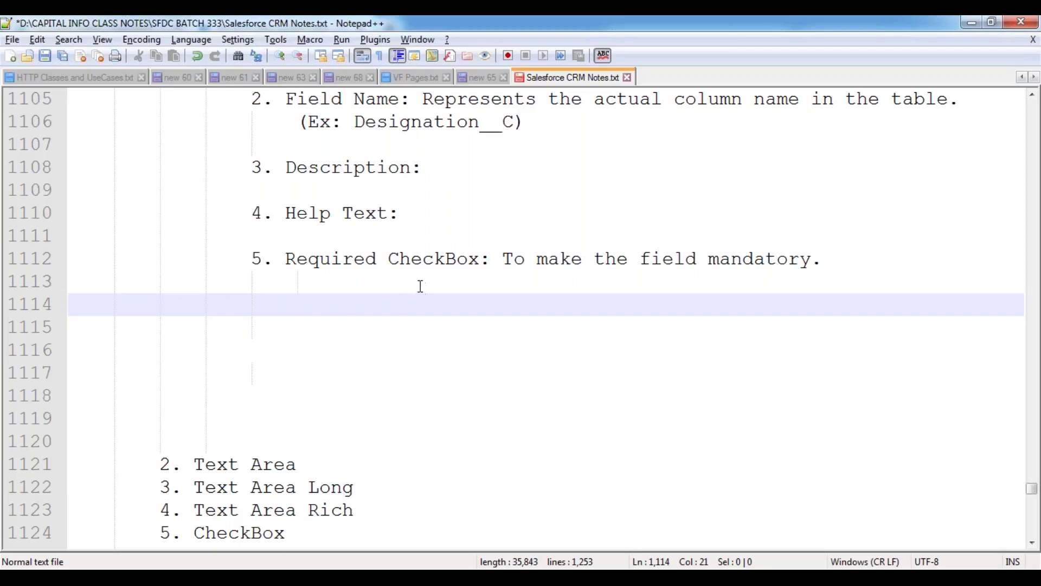
left_click(335, 285)
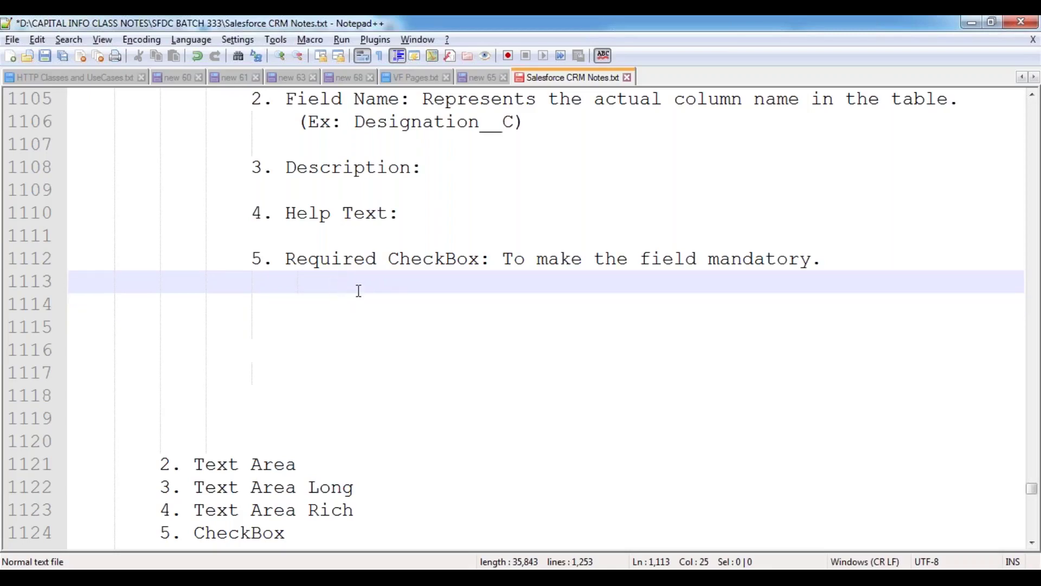
key("Return")
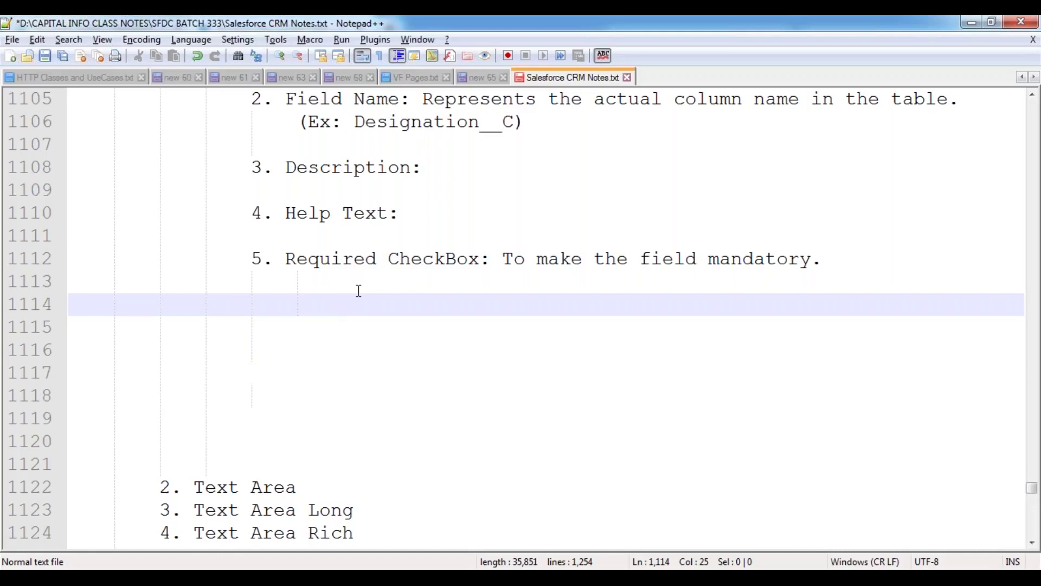
type("We hve th")
key("BackSpace")
key("BackSpace")
key("BackSpace")
key("BackSpace")
key("BackSpace")
key("BackSpace")
type("ave the")
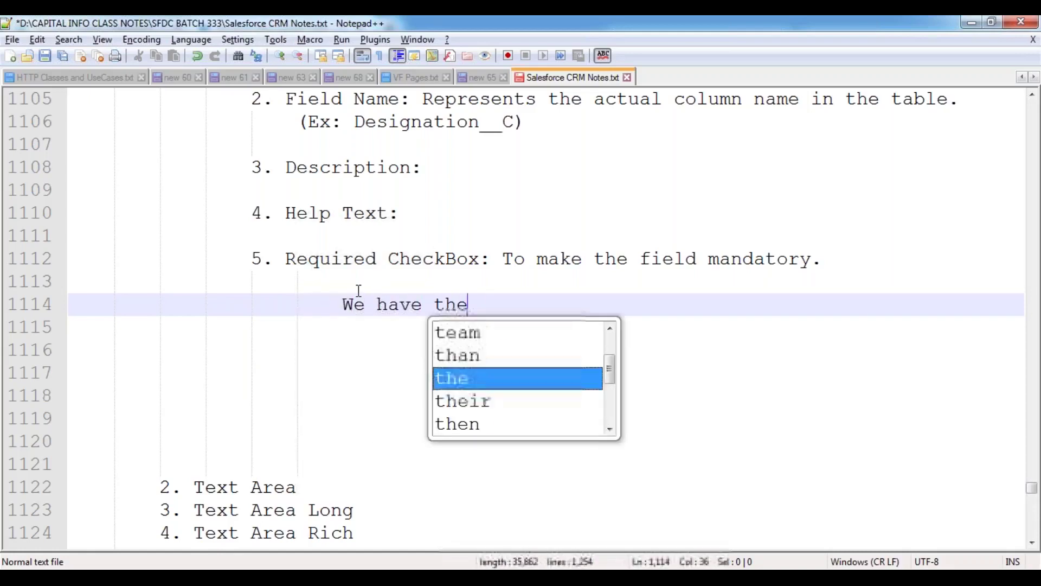
type(" below 5  ways to ma")
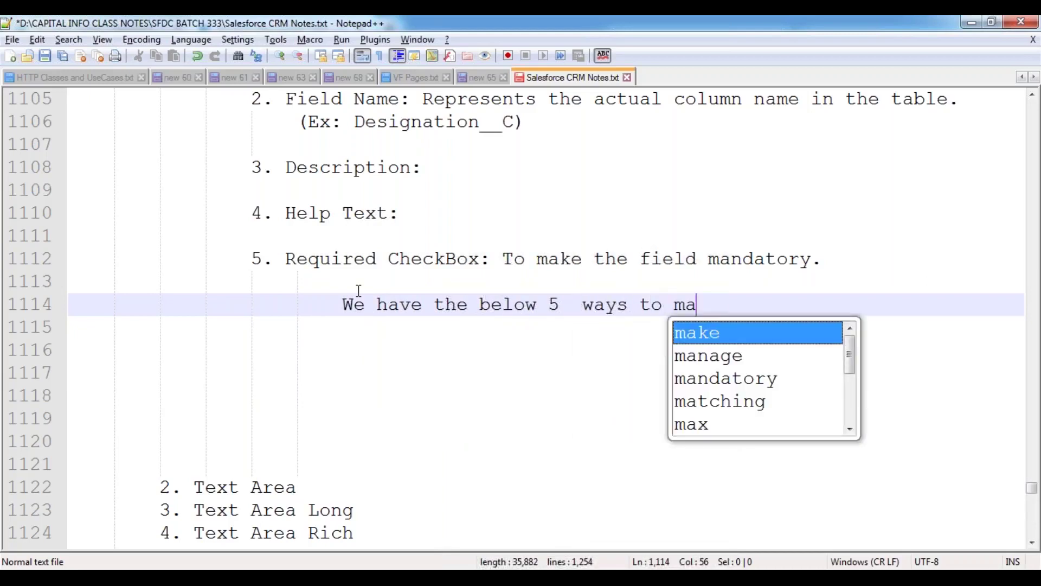
type("ke a field required.")
- Remove the extra space between "5" and "ways" in the sentence about making a field required
key("Home")
key("Right")
key("Right")
key("Right")
key("Right")
key("Right")
key("Right")
key("Right")
key("Right")
key("Right")
key("Right")
key("Right")
key("Right")
key("Right")
key("Right")
key("Right")
key("Right")
key("Right")
key("Right")
key("Right")
key("Right")
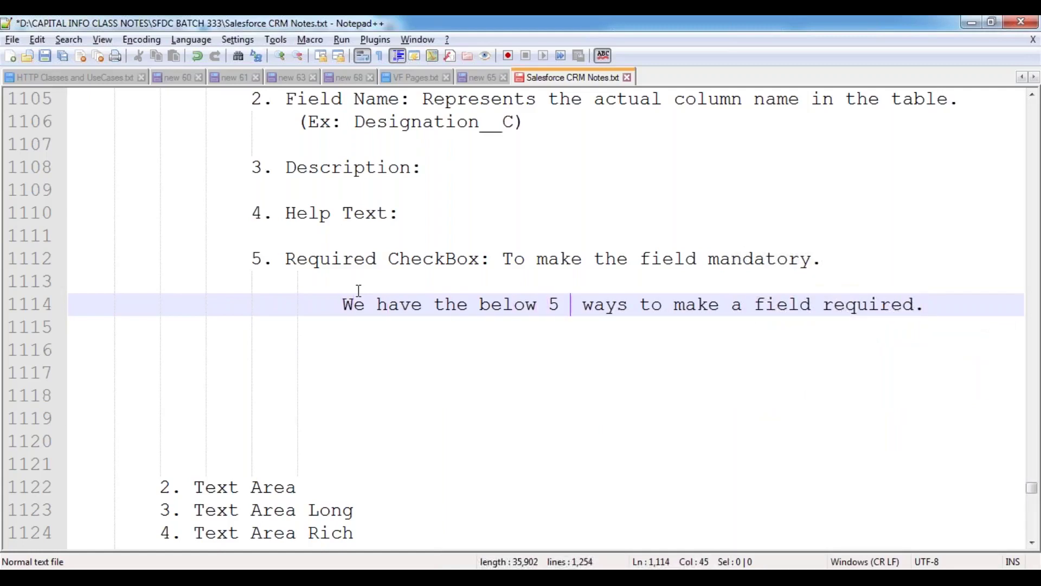
key("Delete")
- Start an indented numbered list below that sentence with "1. By using Required CheckBox."
key("Return")
key("Return")
key("Tab")
type("1. By using ")
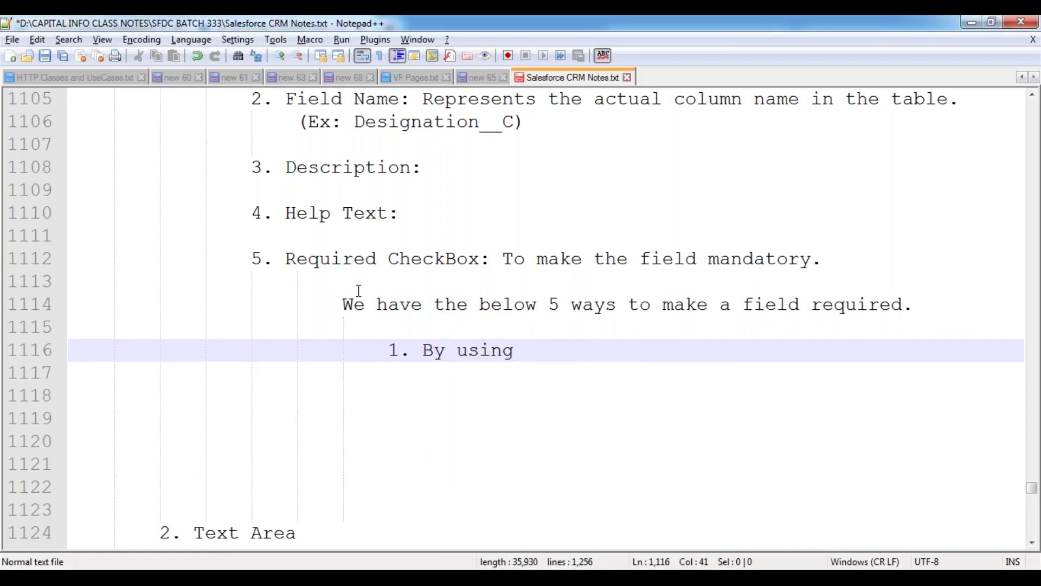
type("Require")
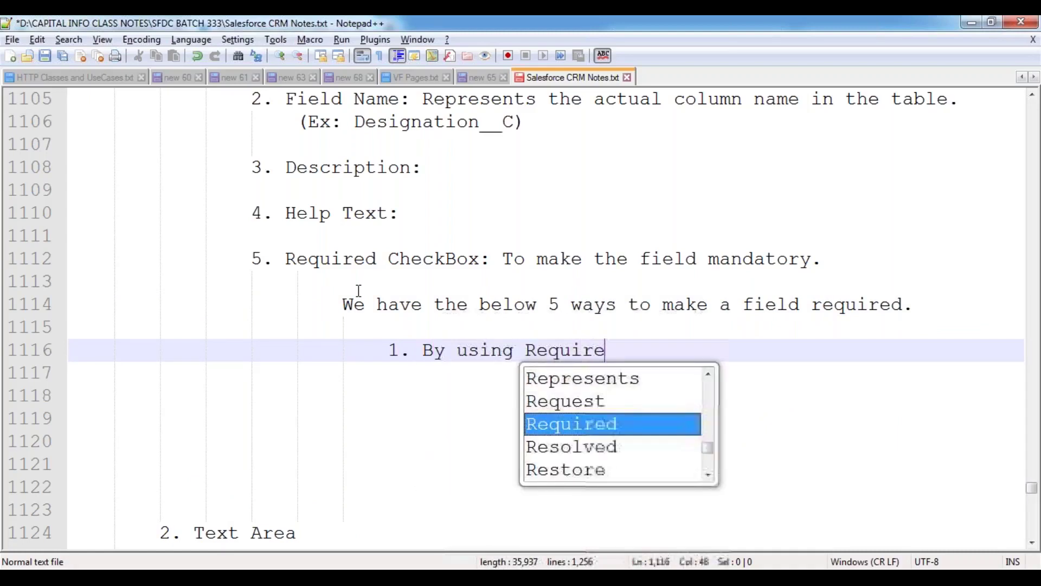
type("d Check")
key("Return")
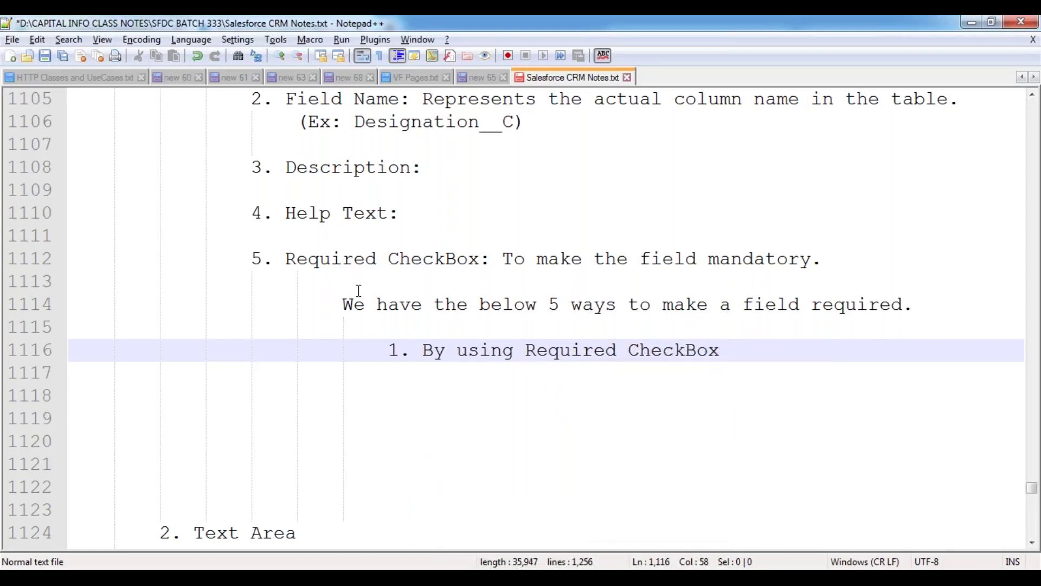
type(".")
key("Return")
- Add the second list item, "2. By using Page Layout Customization."
type("2.")
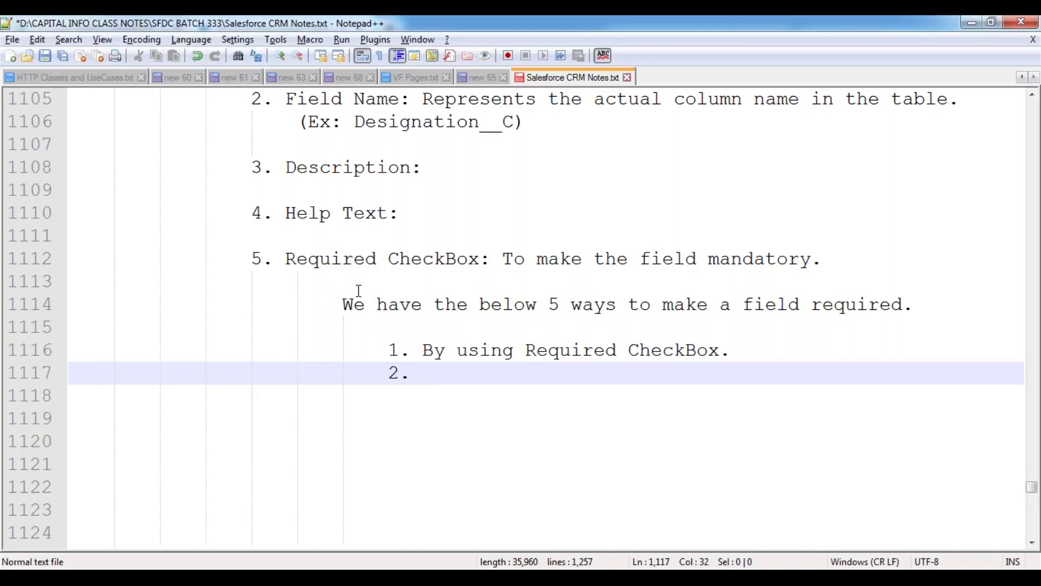
type("By using ")
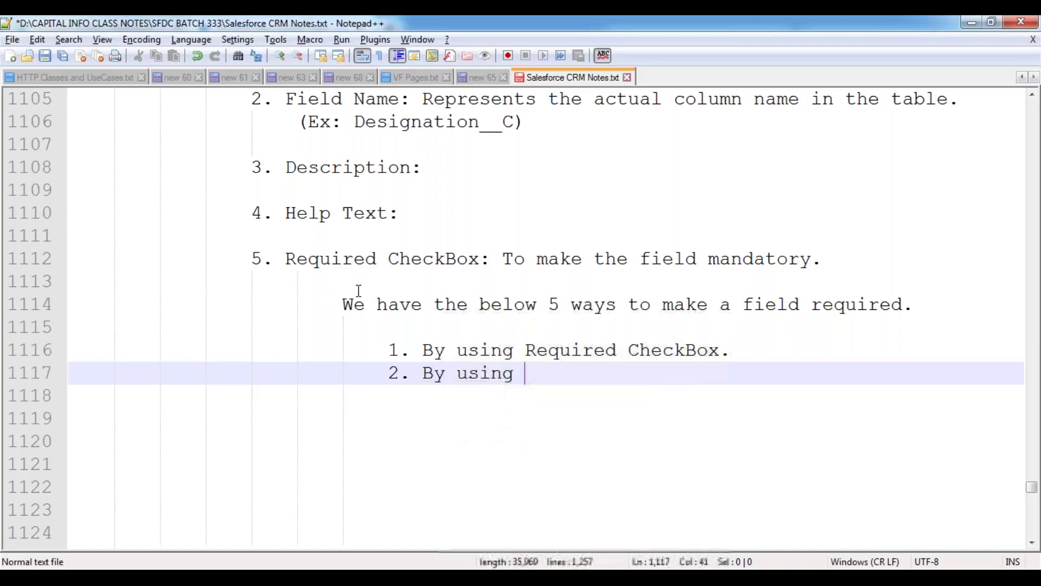
type("Page Layo")
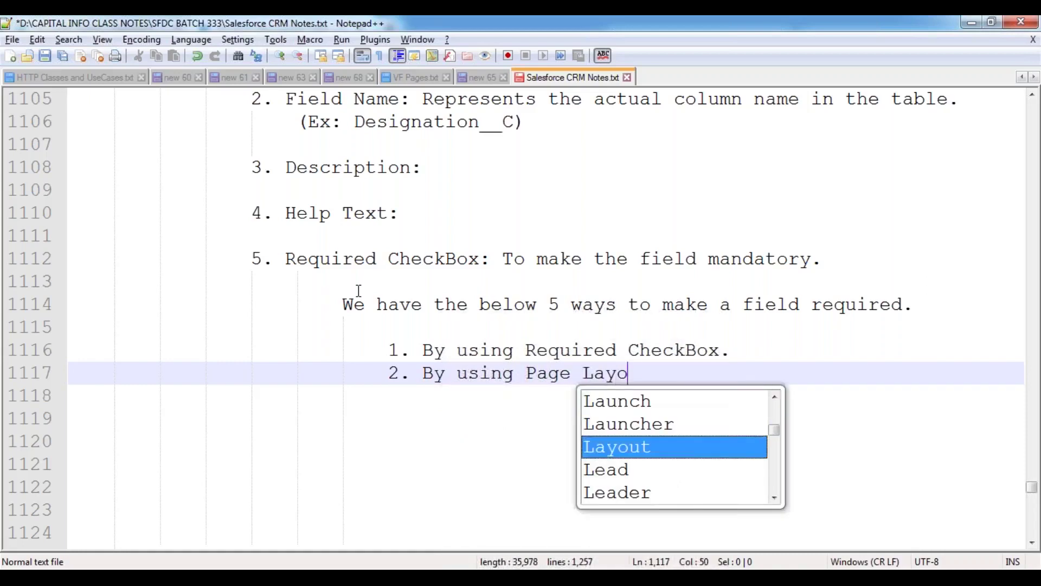
type("ut Customi")
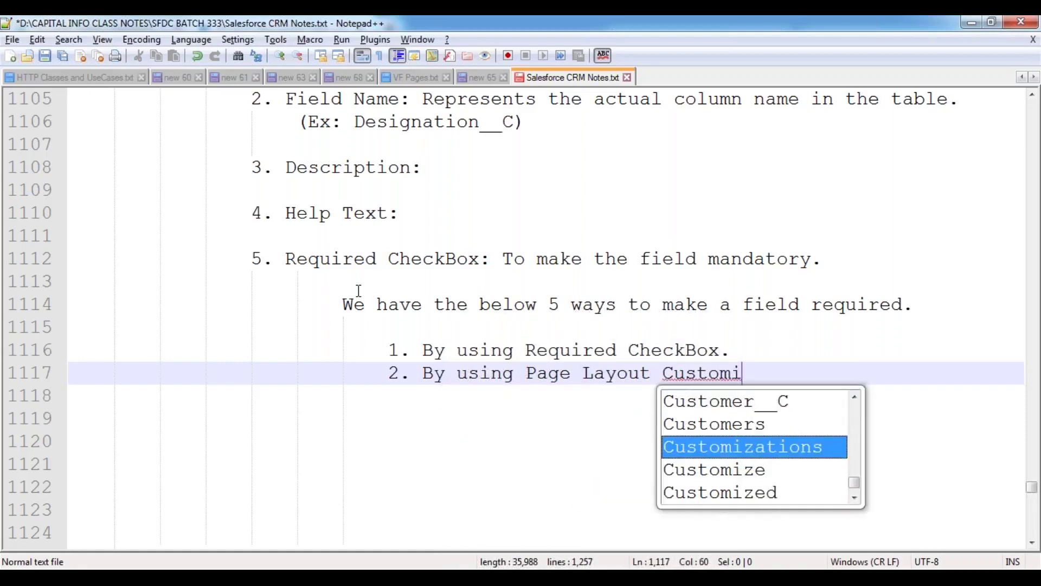
type("zation.")
key("Return")
- Add the third list item, "3. By using Validation Rules."
type("3.")
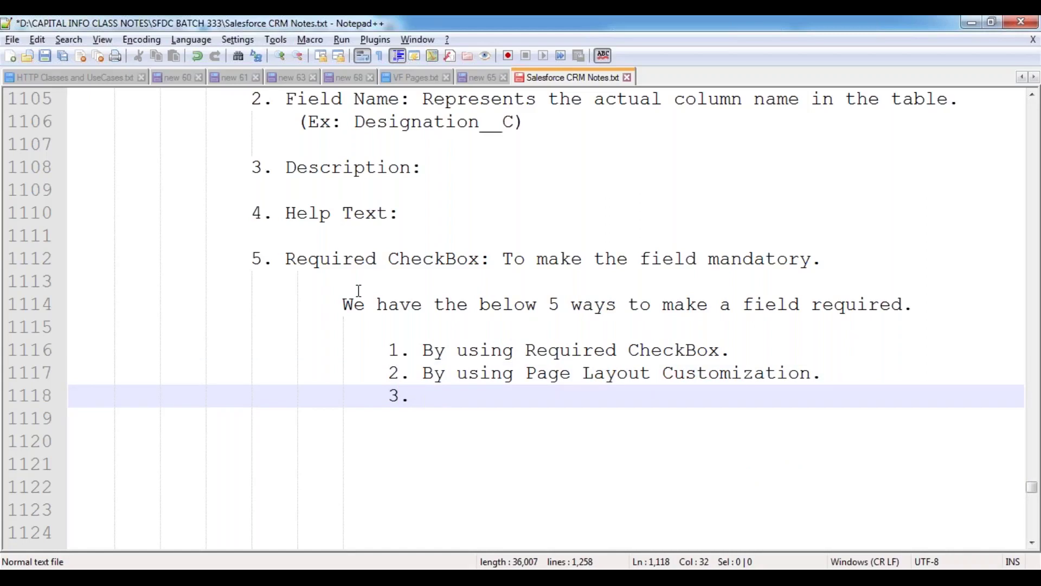
type(" By using ")
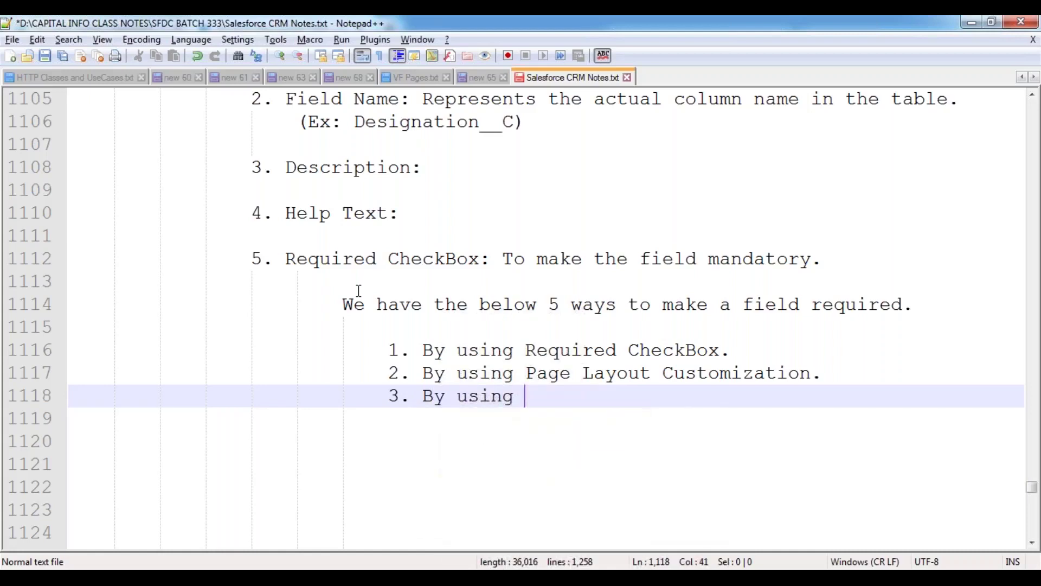
type("Valida")
key("BackSpace")
key("BackSpace")
type("idation Rules.")
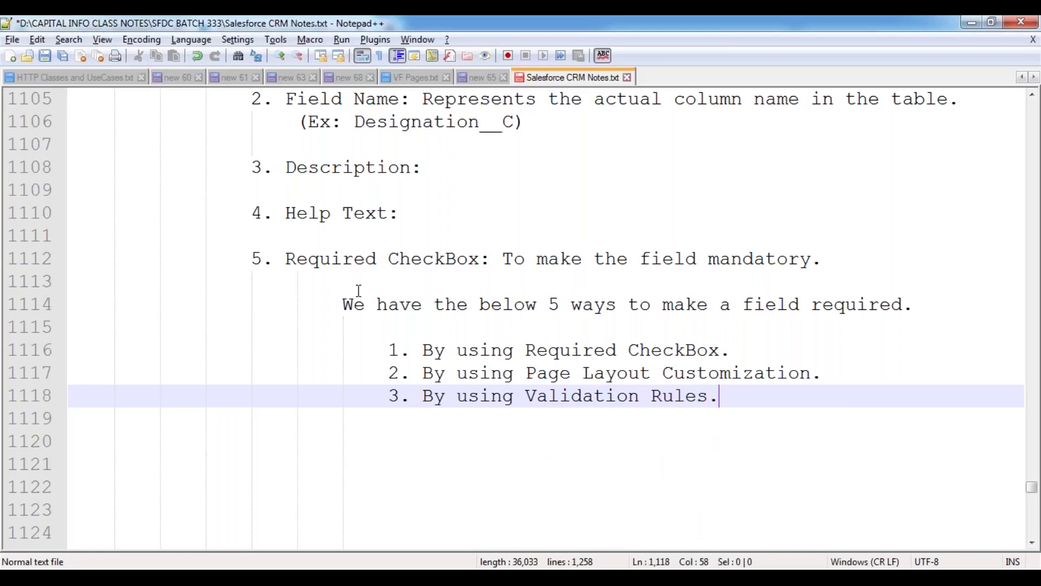
key("Return")
- Complete the list with "4. By using Triggers" and "5. By using Visualforce Pages."
type("4.")
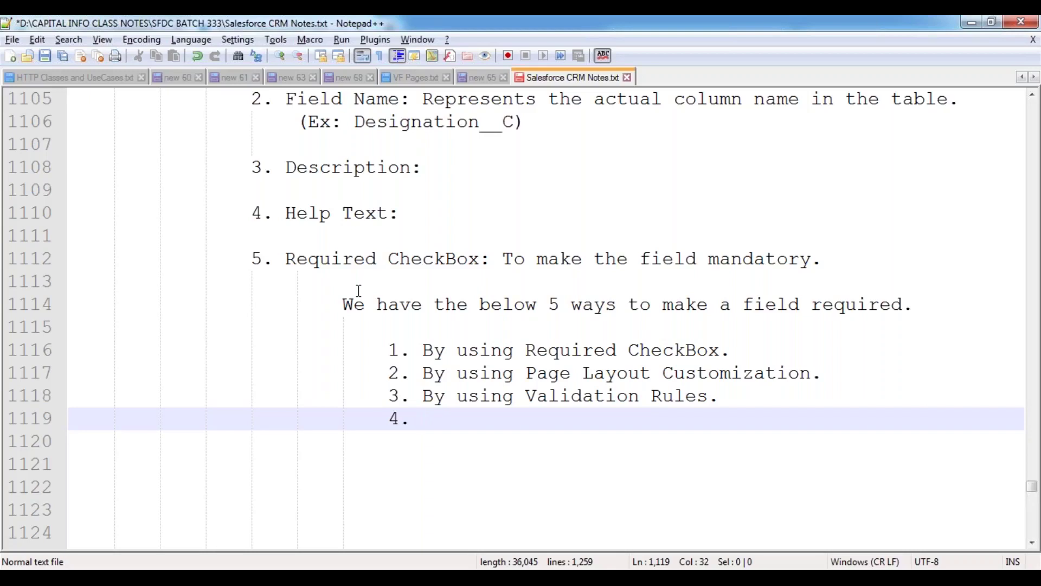
type("By using Triggers")
key("Return")
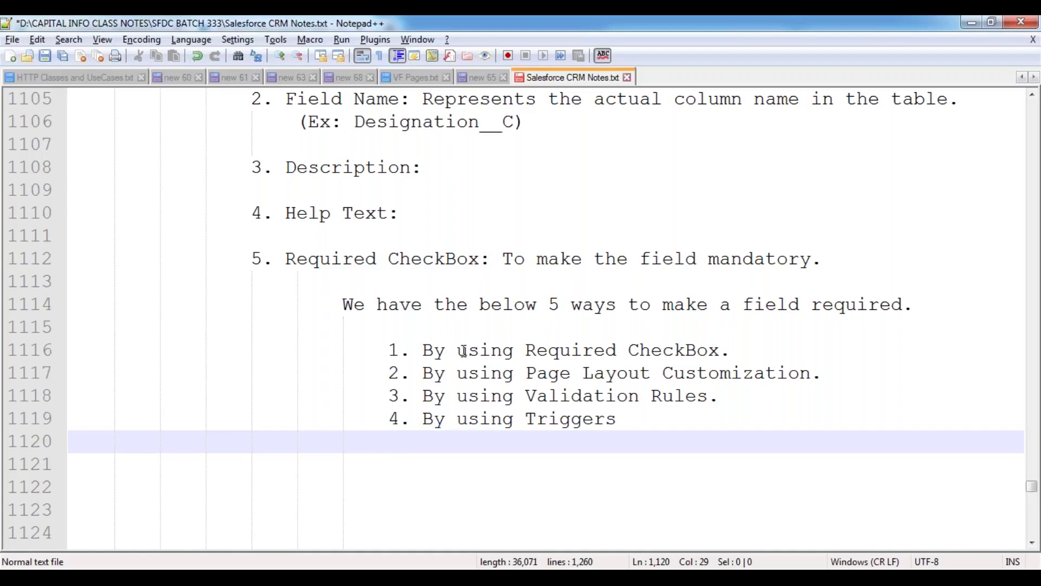
type("5. By using Visua")
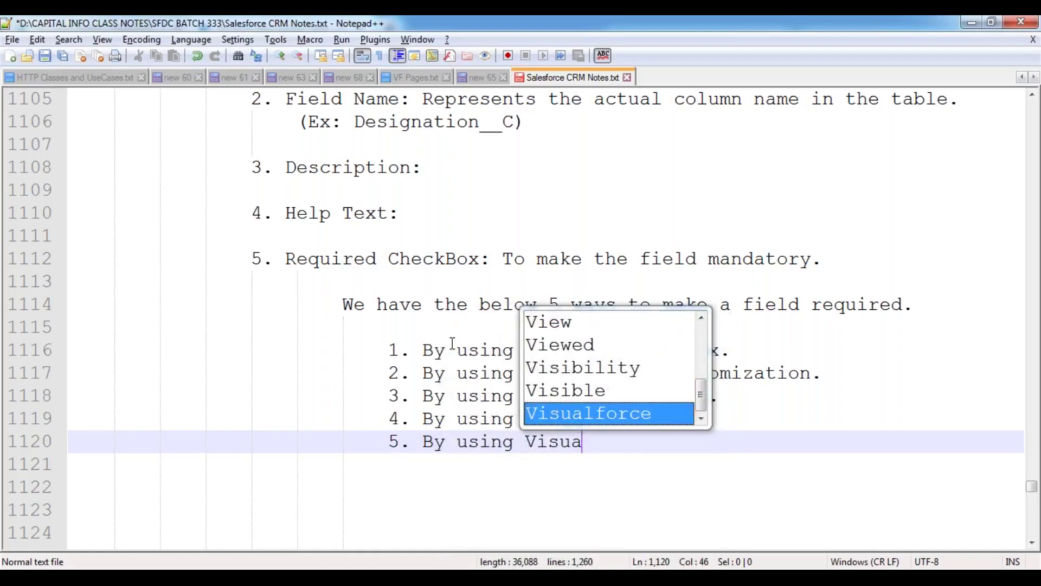
key("Return")
type("Pages.")
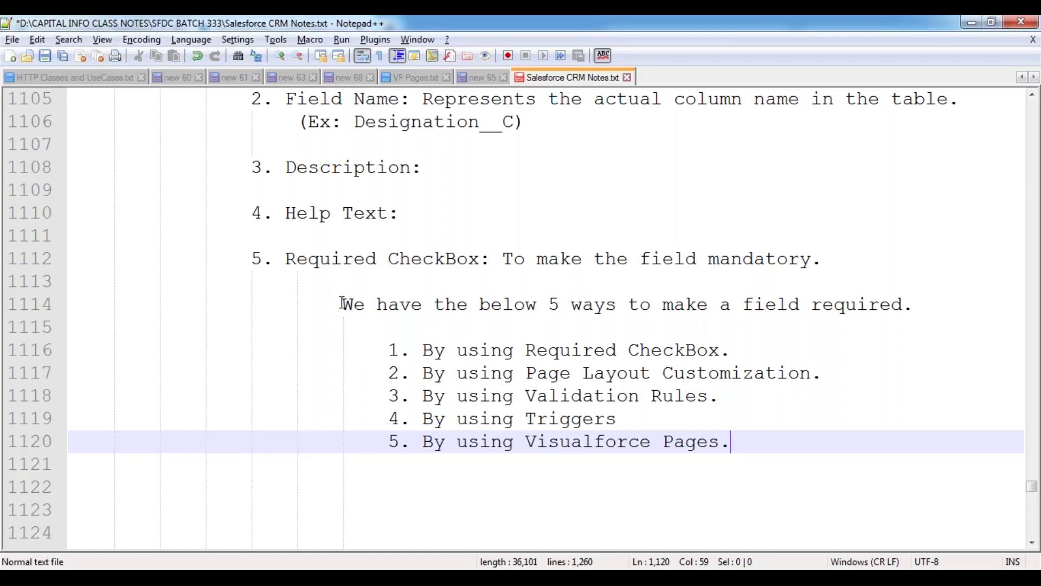
- Review the five listed ways to make a field required, highlighting each method from Required CheckBox to Visualforce Pages
left_click_drag(340, 302, 729, 444)
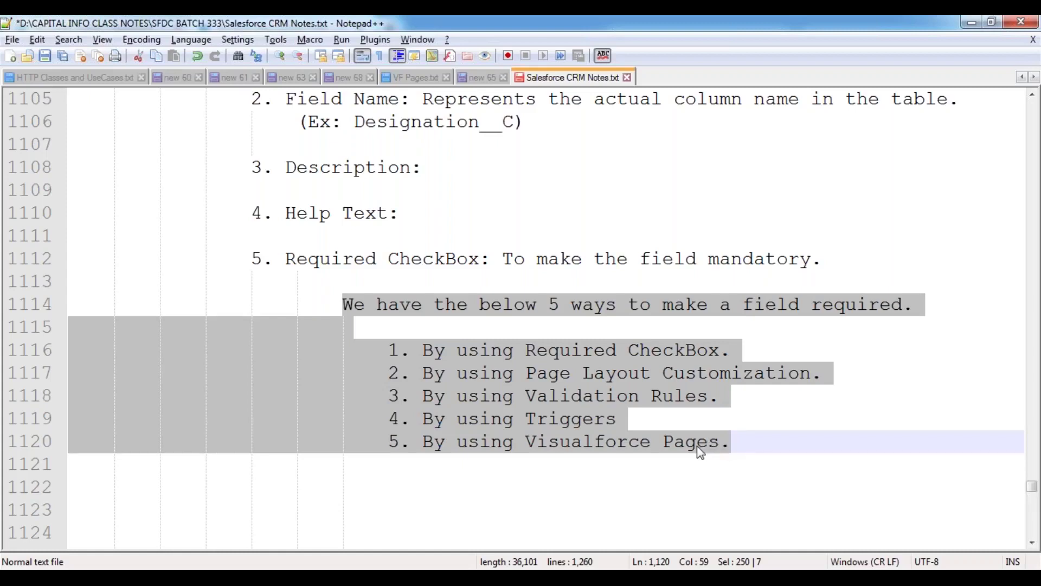
left_click_drag(396, 350, 719, 442)
left_click(469, 373)
left_click_drag(527, 351, 727, 351)
left_click_drag(526, 373, 812, 375)
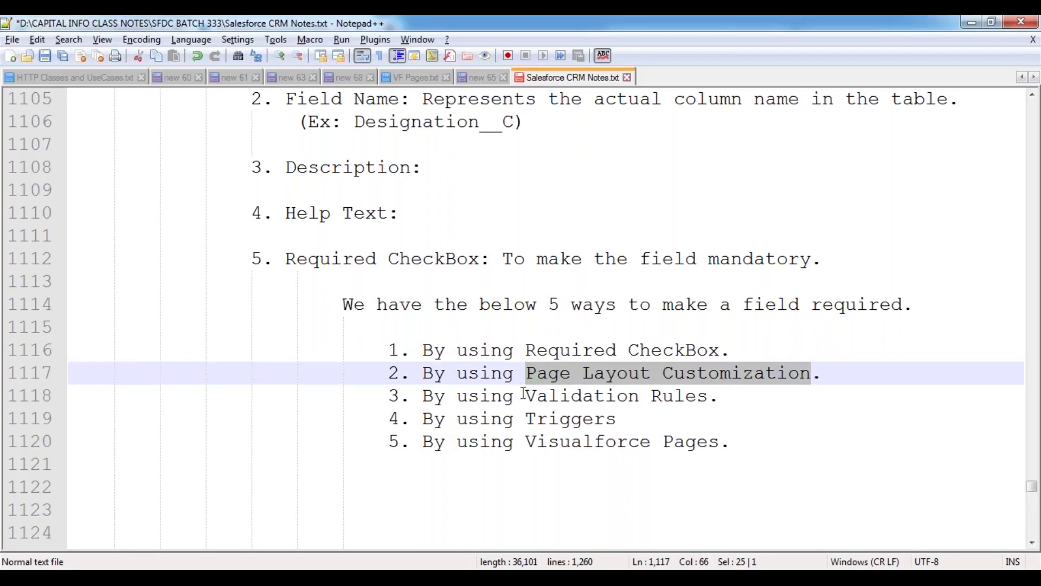
left_click_drag(525, 396, 708, 396)
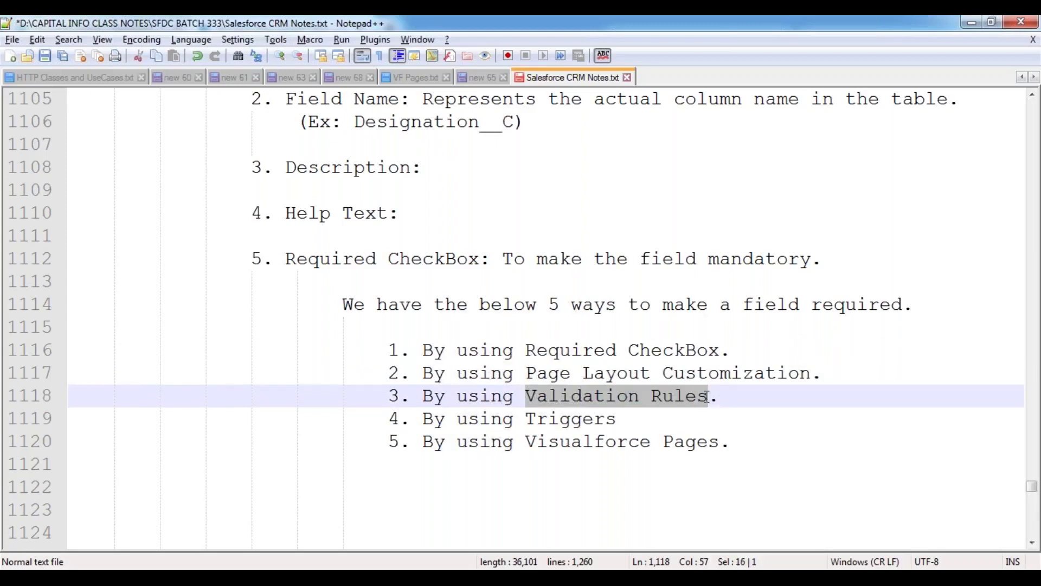
double_click(551, 424)
left_click_drag(525, 441, 721, 442)
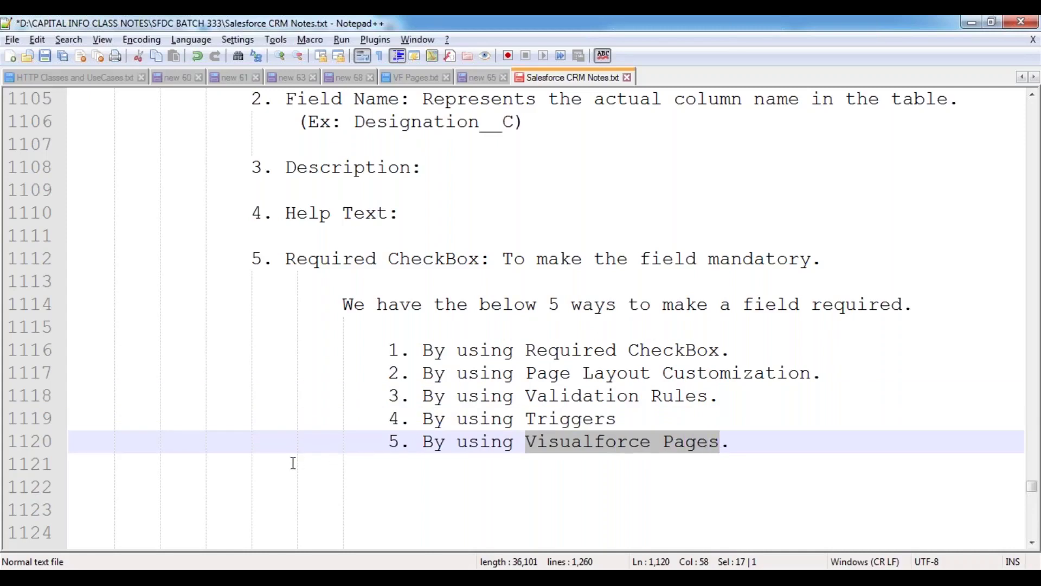
- Add the property heading "6. Unique CheckBox:" below the numbered list, aligned with the other Text type properties
left_click(317, 467)
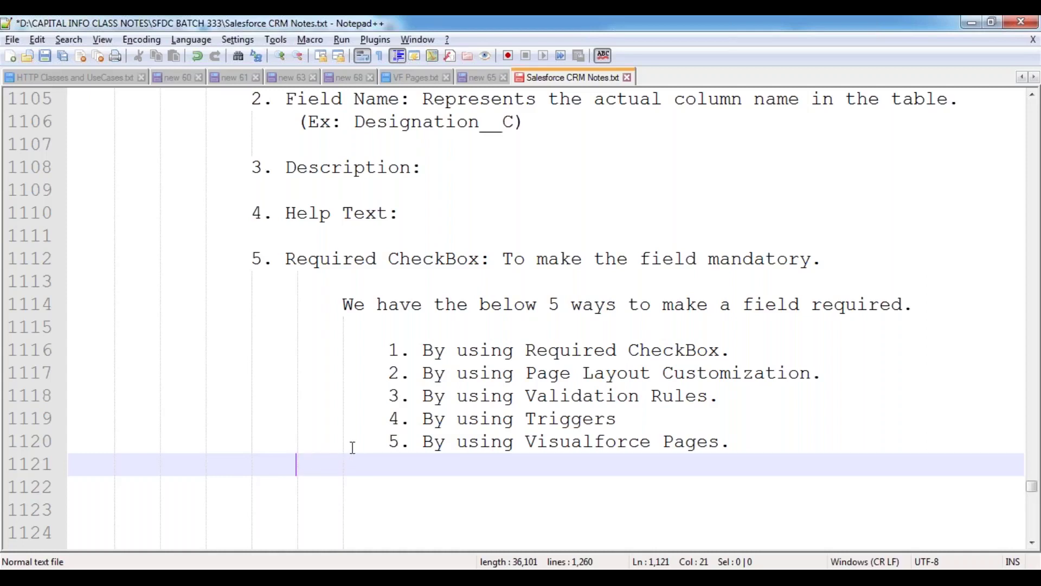
key("BackSpace")
type("6. Unique ")
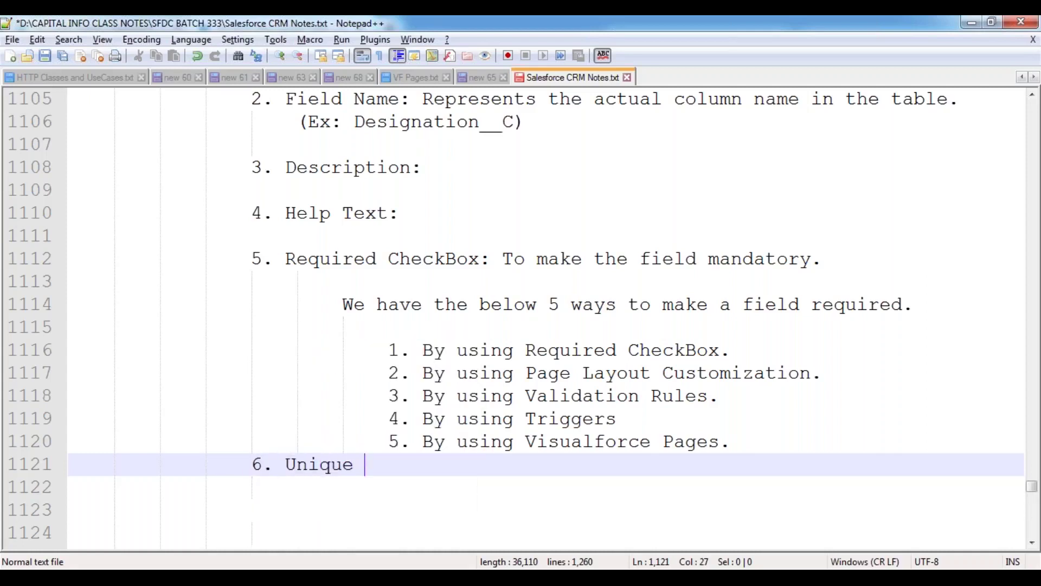
type("CheckBox:")
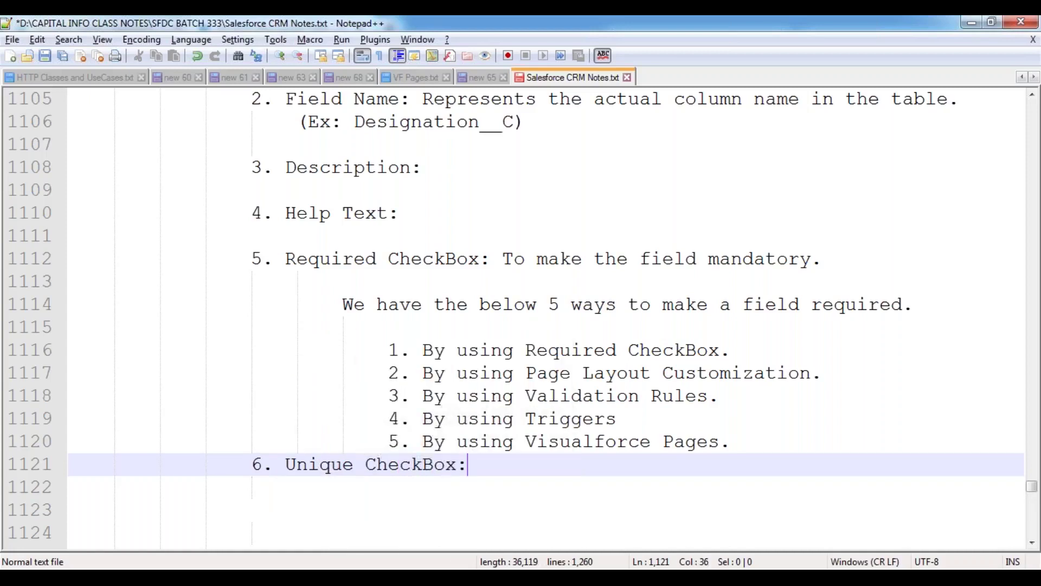
- Insert a blank line above the "6. Unique CheckBox:" heading and indent the line beneath it one level deeper
key("Up")
key("End")
key("Return")
key("Down")
key("Down")
key("Tab")
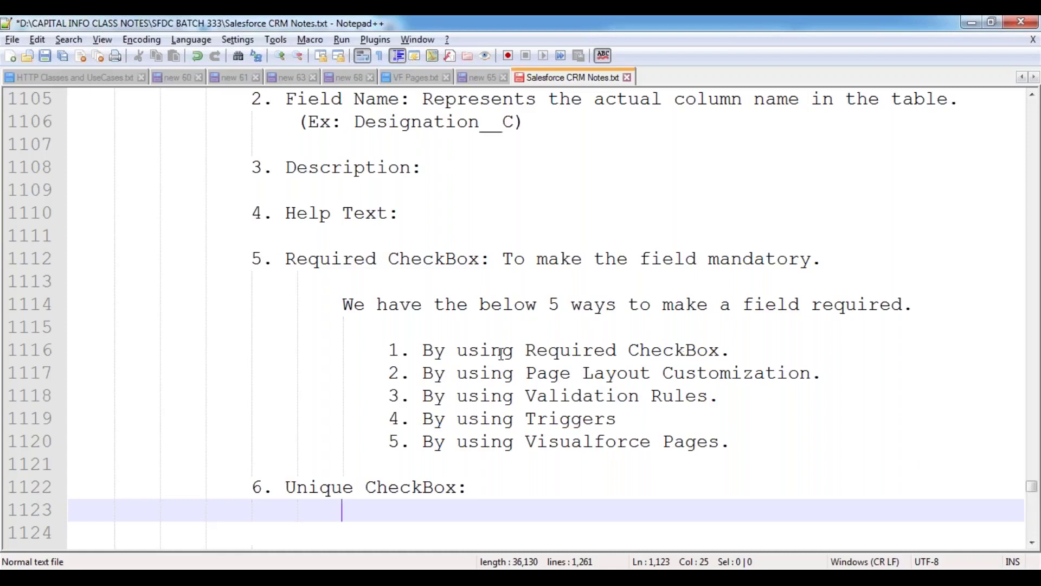
- Start a message to the class on empty line 1125 below the Unique CheckBox heading: "Hi All, Give me a minute"
scroll(415, 350, "down", 4)
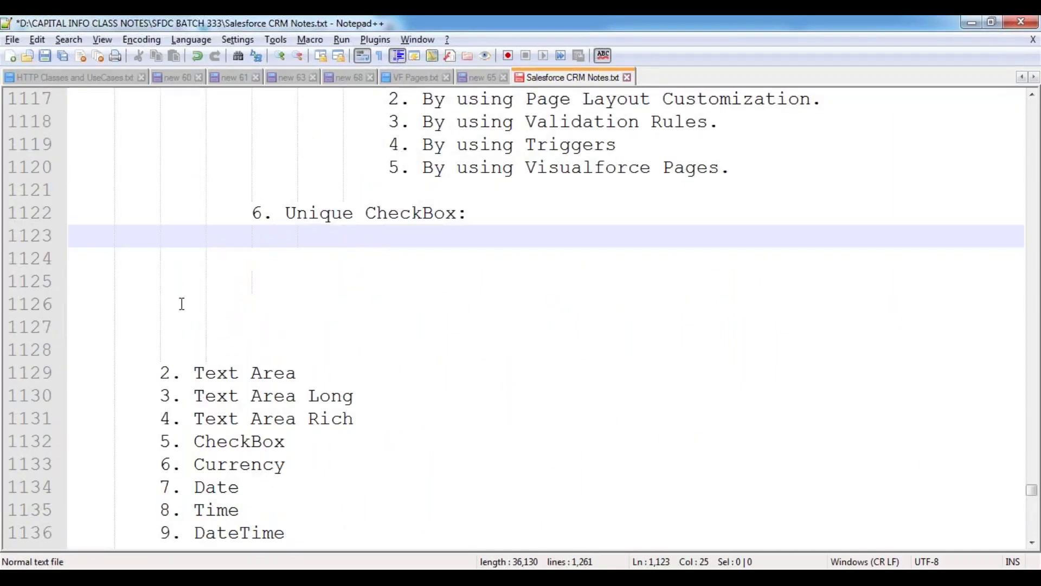
left_click(254, 278)
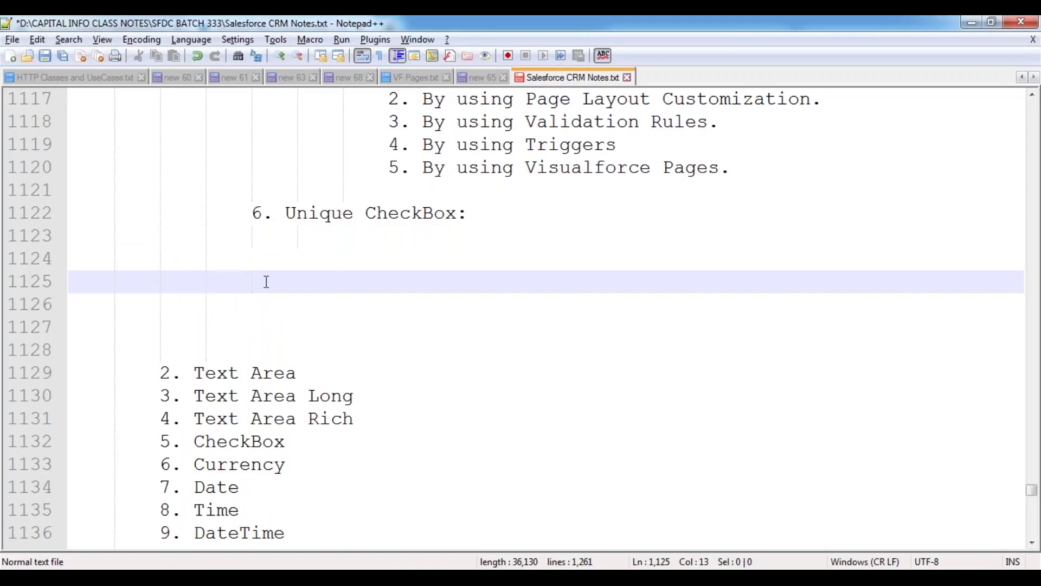
type("Hi All, Give ")
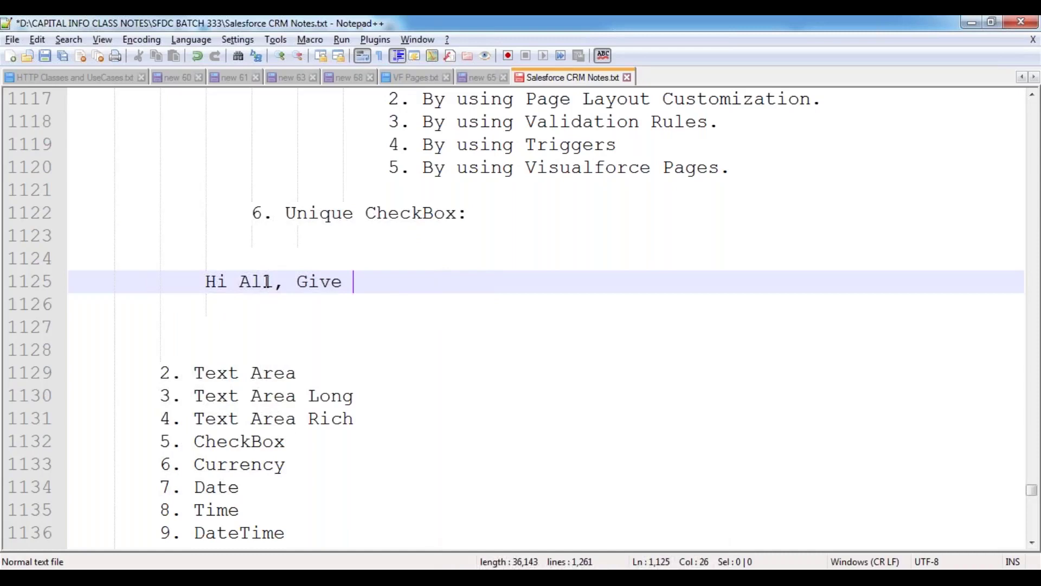
type("me a minutes")
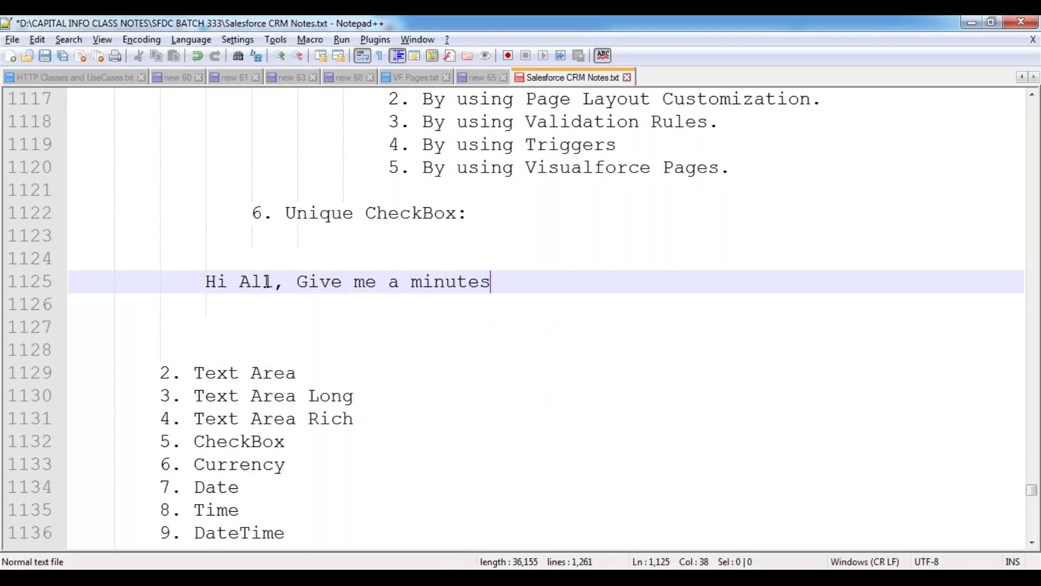
key("BackSpace")
- Complete the class message with ". Audio connection has been lost. let me check."
type(". Audio connec")
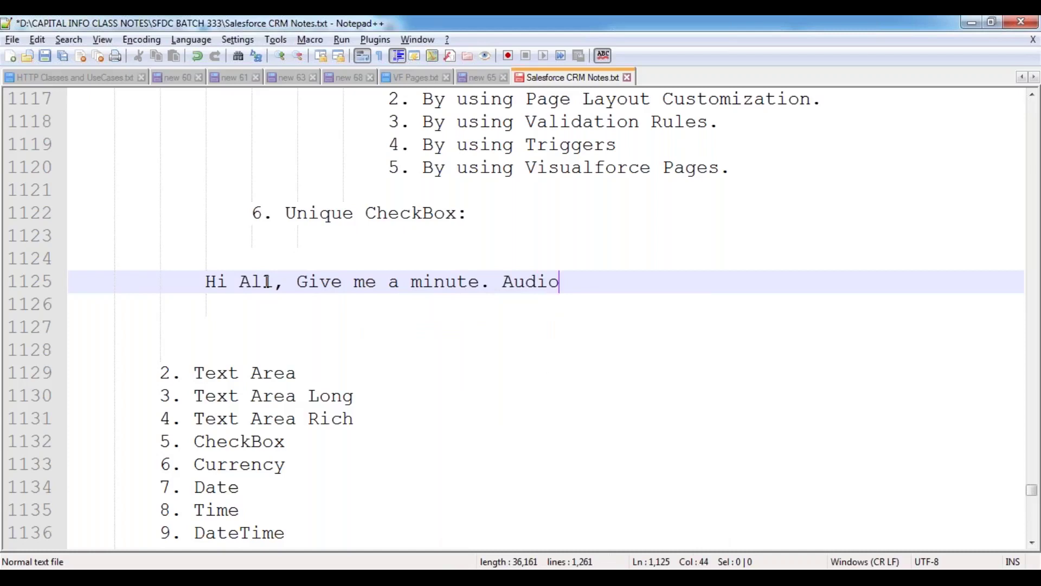
type("tion ha")
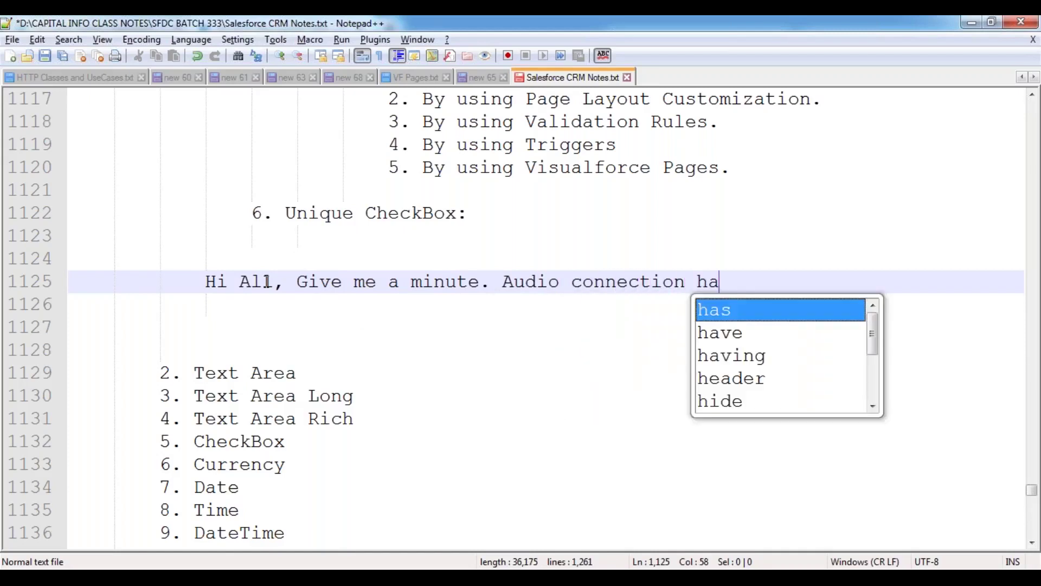
type("s been los")
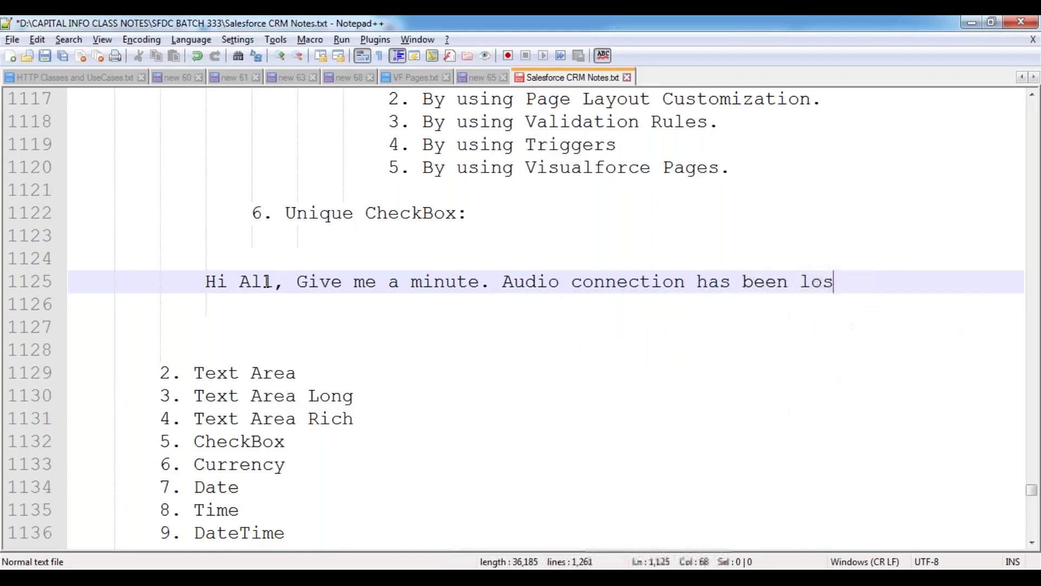
type("t. lst")
key("BackSpace")
key("BackSpace")
type("e")
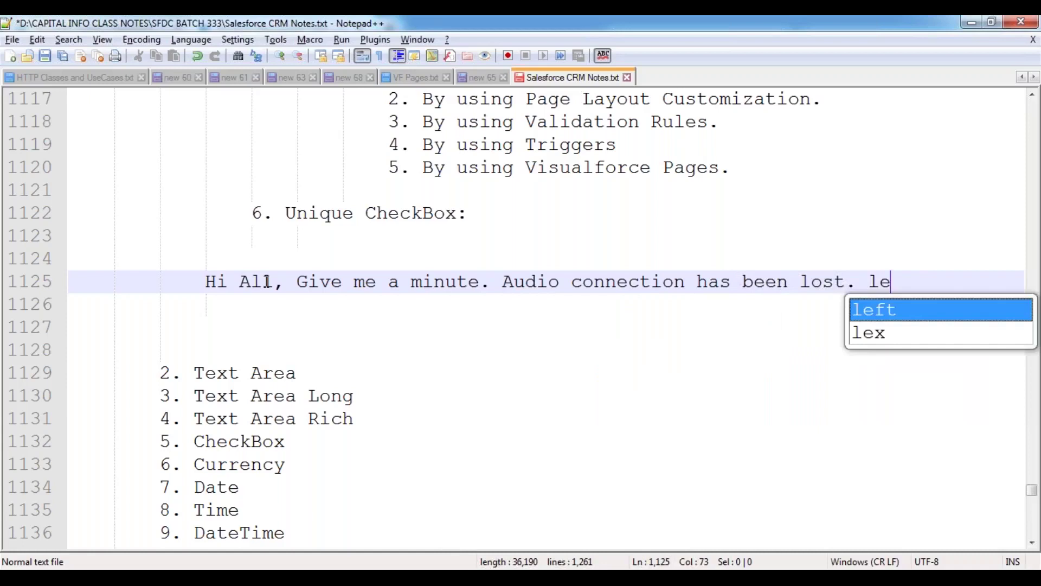
type("t me check.")
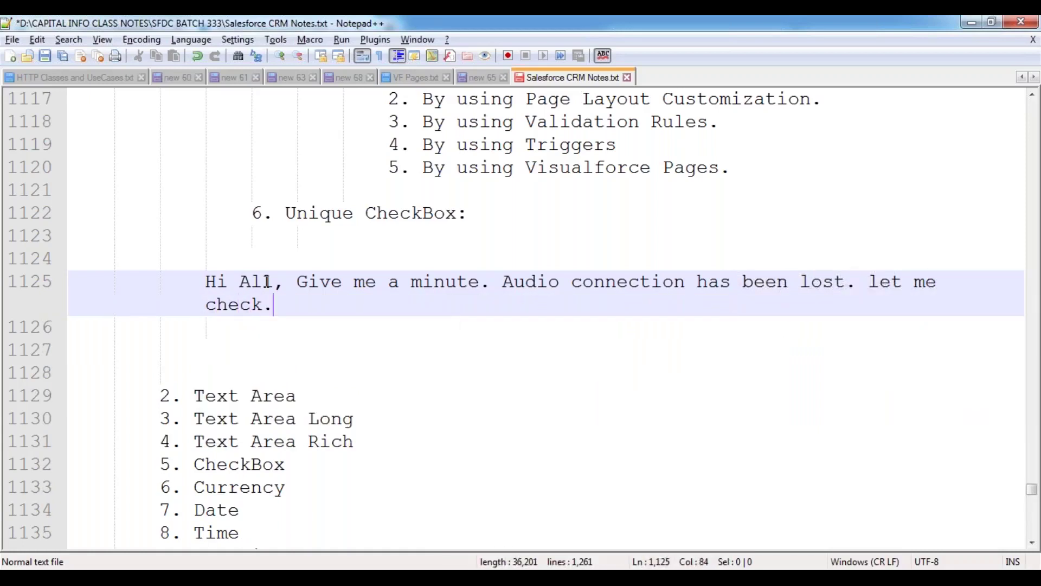
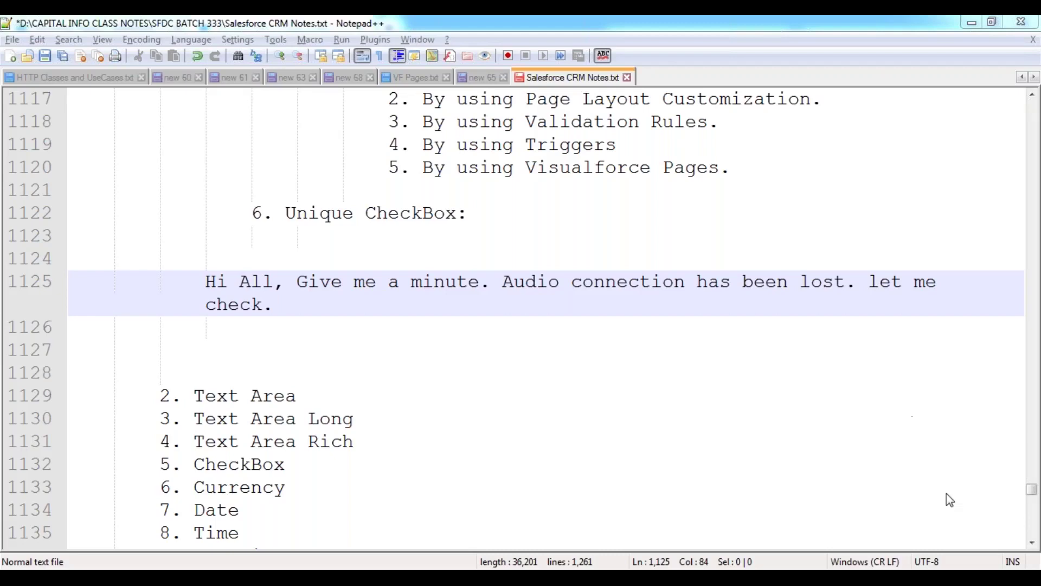
- Disconnect the current wireless network and switch the connection to JioFi3_80C9E1
left_click(966, 568)
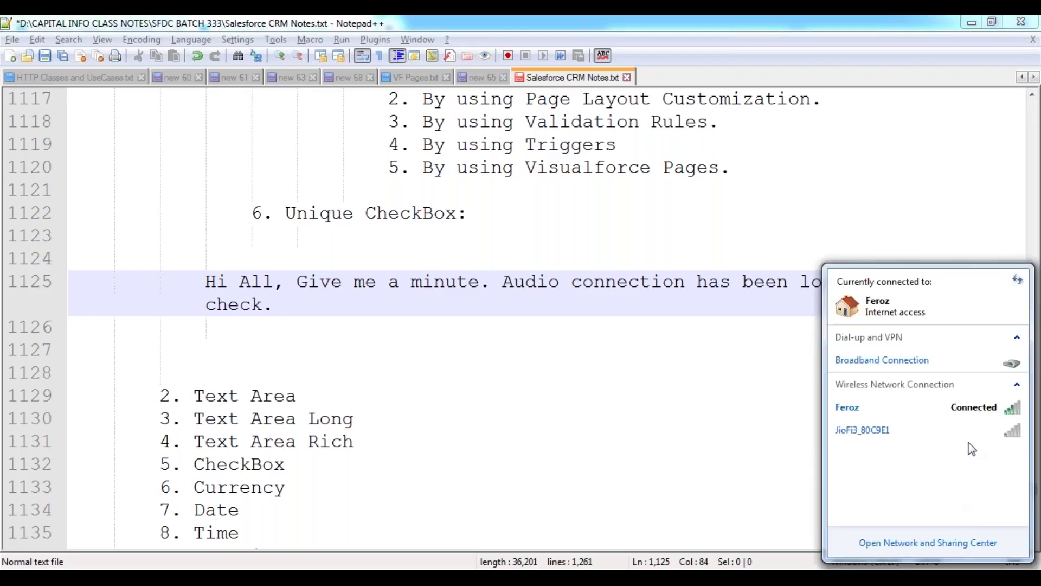
left_click(980, 412)
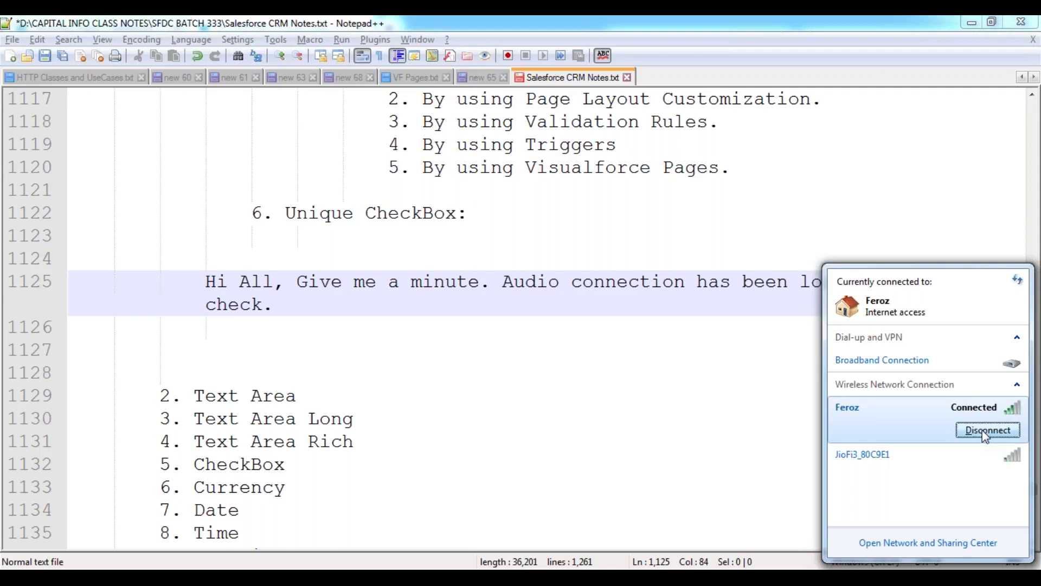
left_click(985, 432)
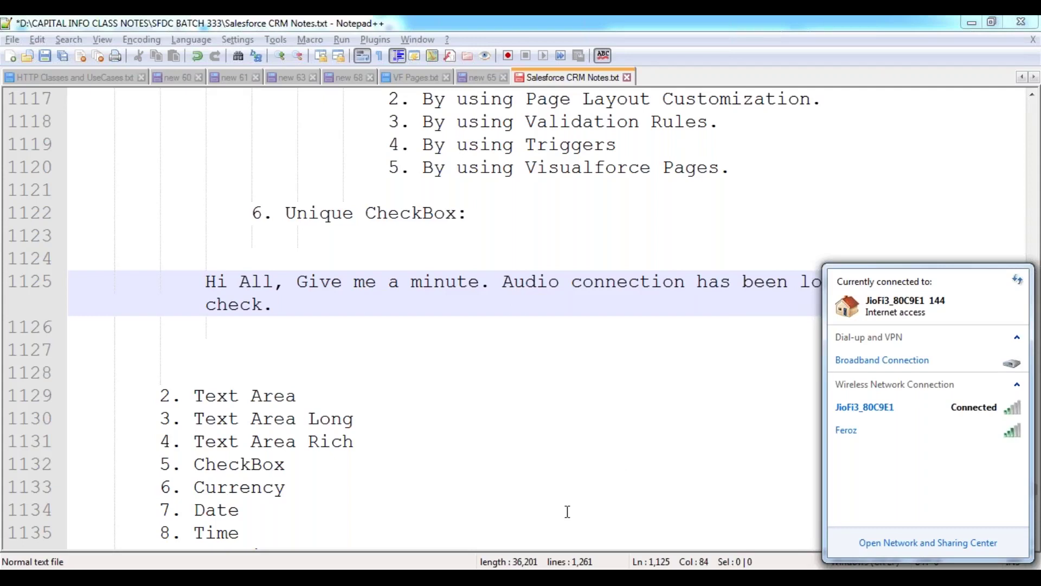
key("Escape")
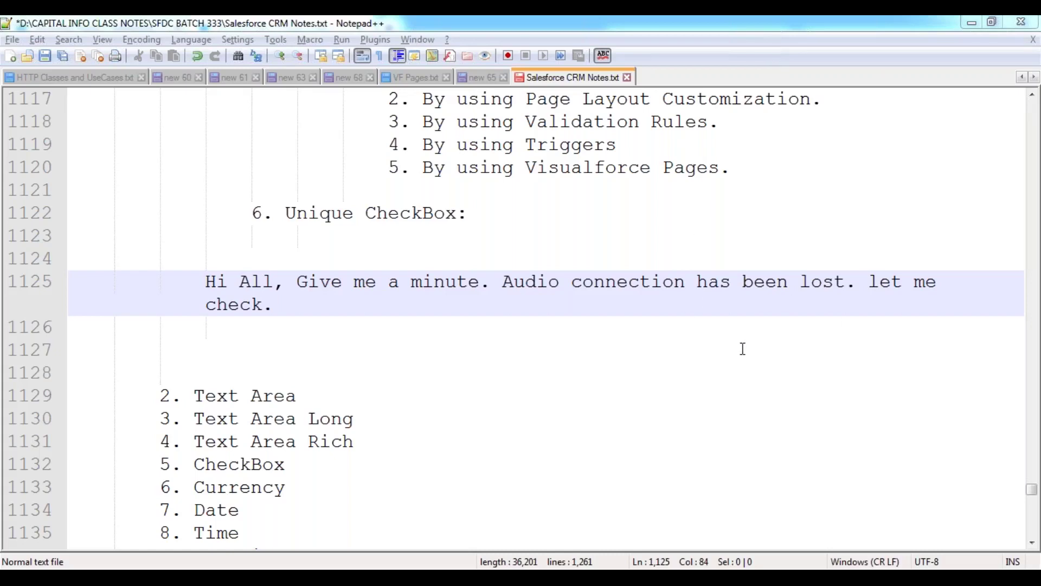
- Launch Notepad with the Run command "notepad" to get a blank document
key("super+r")
type("noe")
key("ctrl+z")
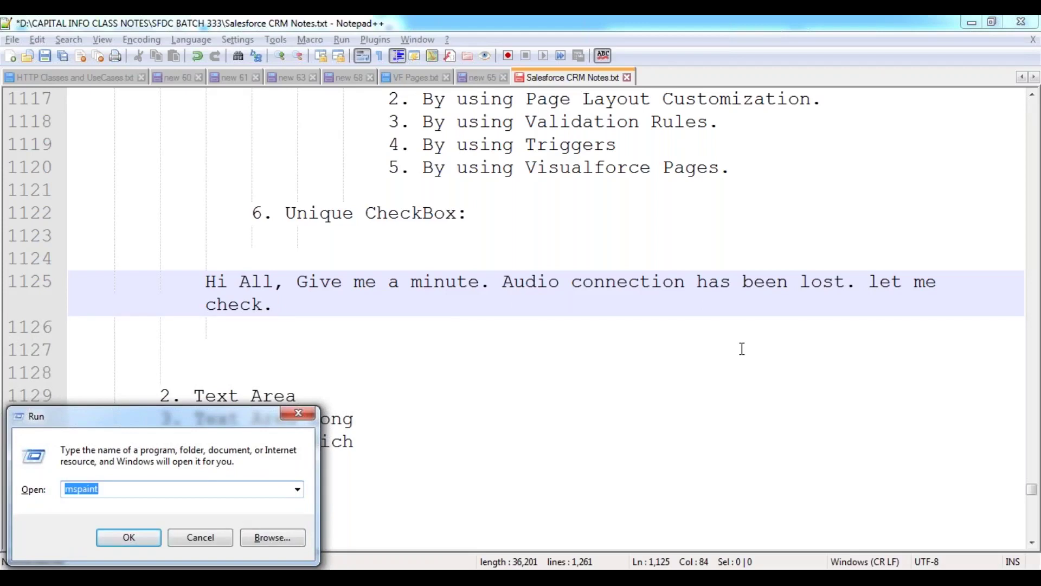
type("notepad")
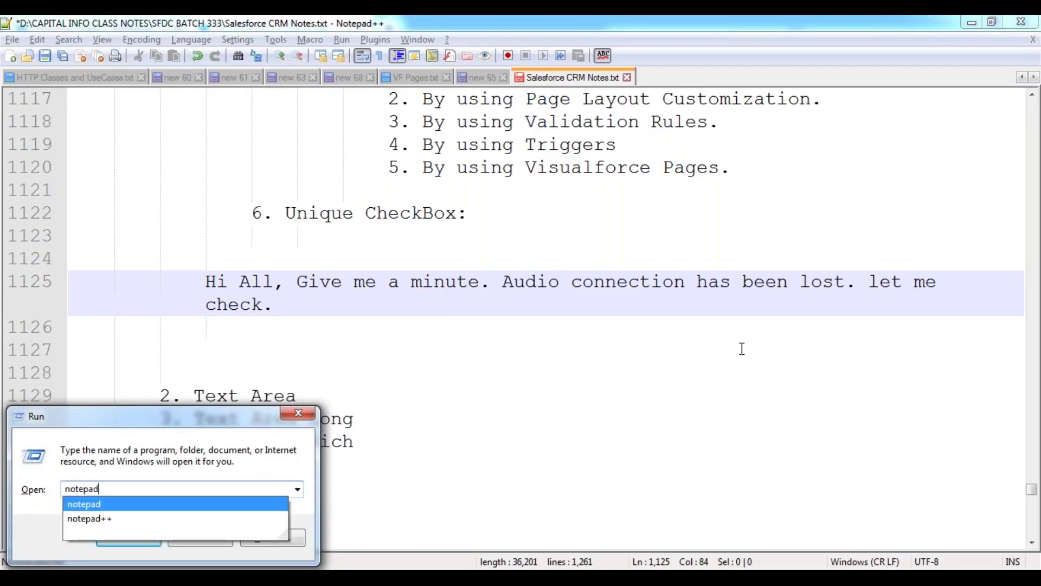
key("Return")
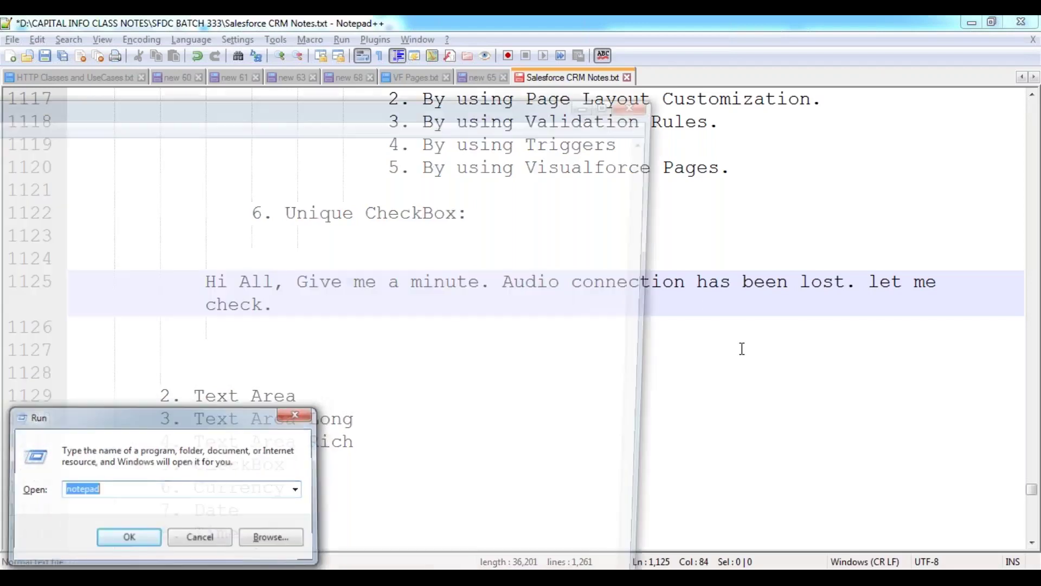
- Maximize the Notepad window and write "Hi All, there is a Audio Conference issue in GOTO Meeting."
key("alt+space")
type("xHi All, ")
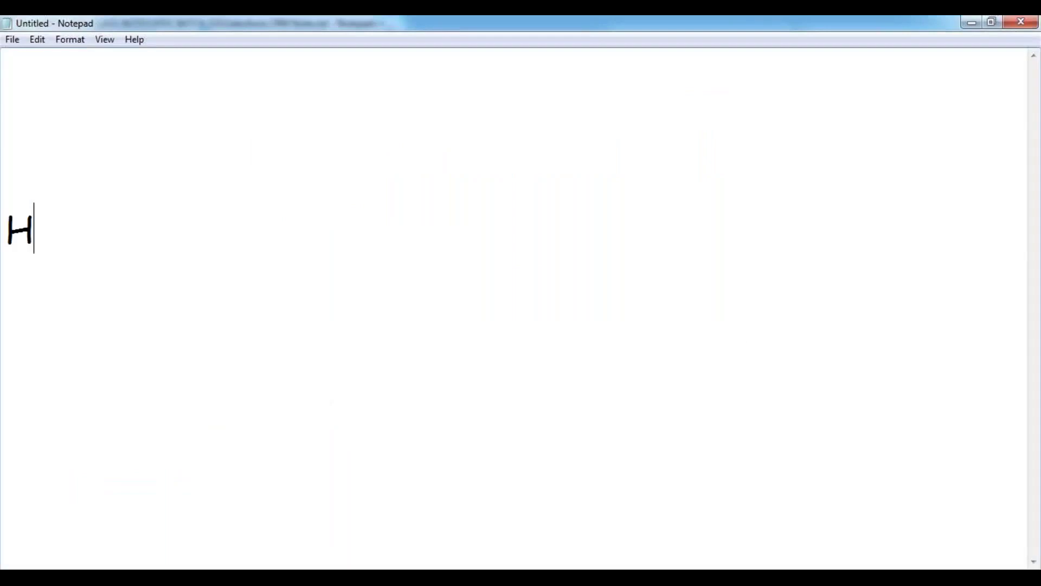
type("the")
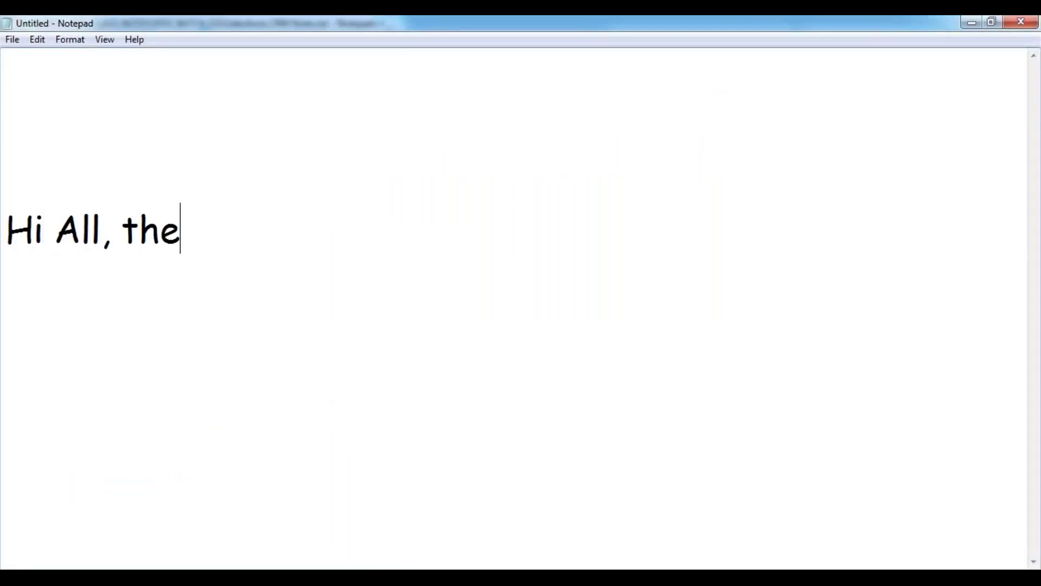
type("re is a ")
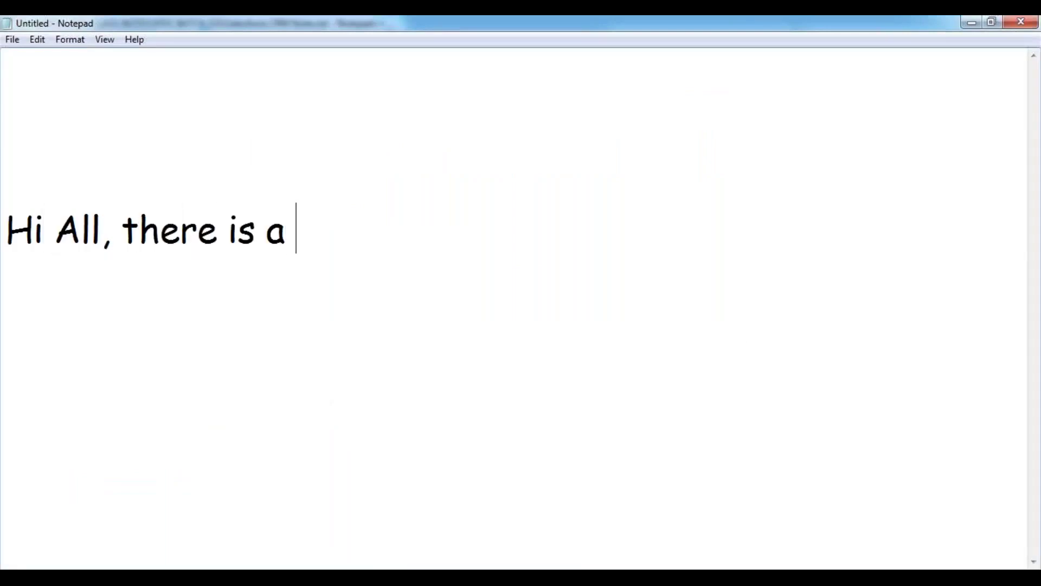
type("Audio")
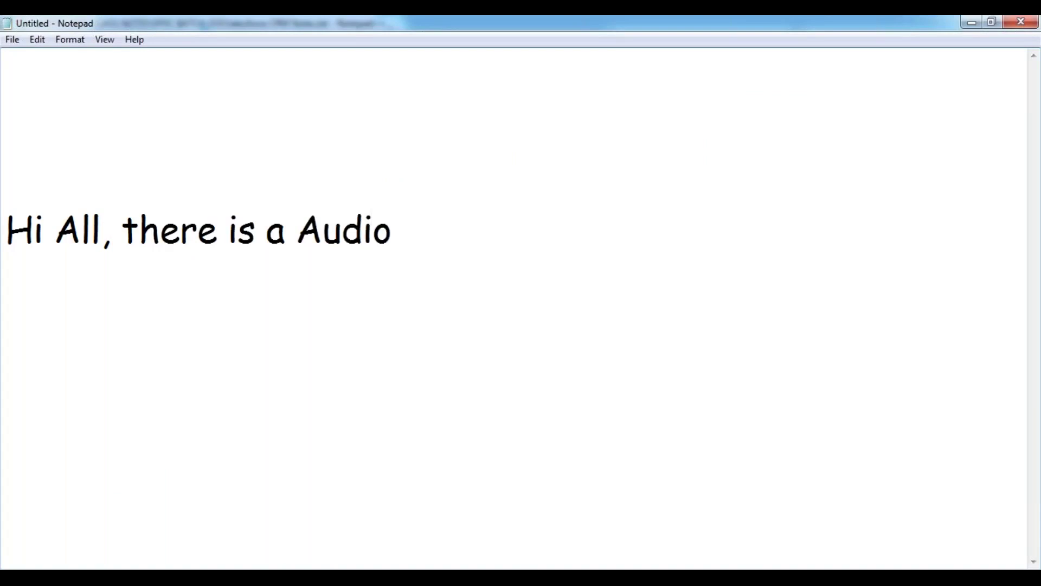
type(" Conference is")
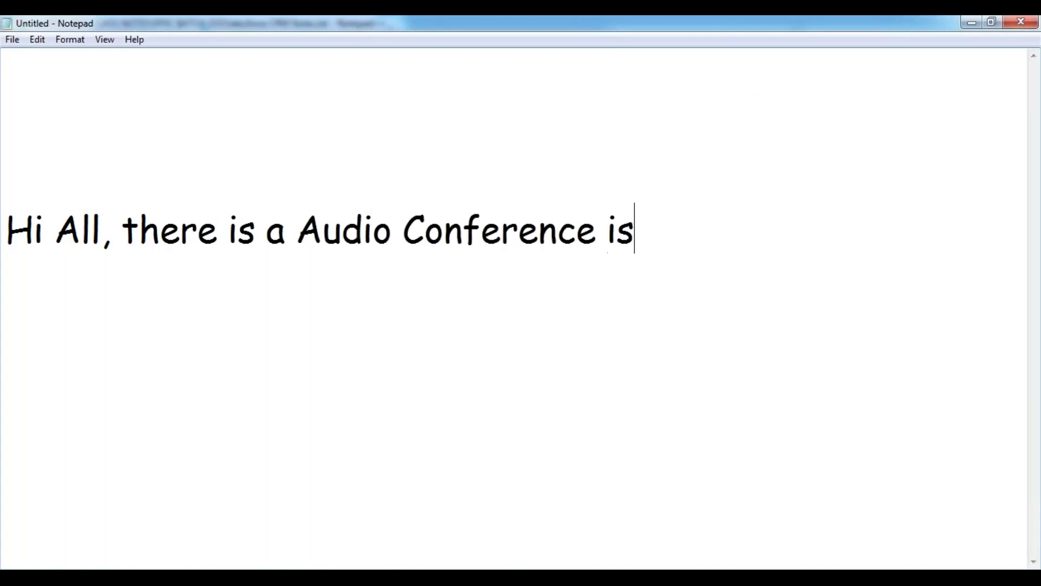
type("sue in GO")
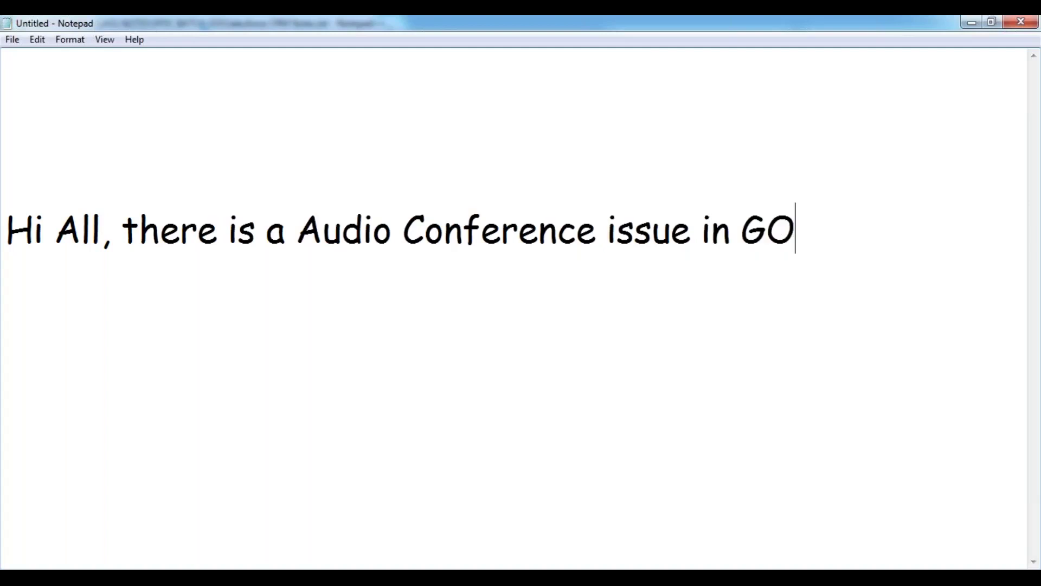
type("TO Meeting.")
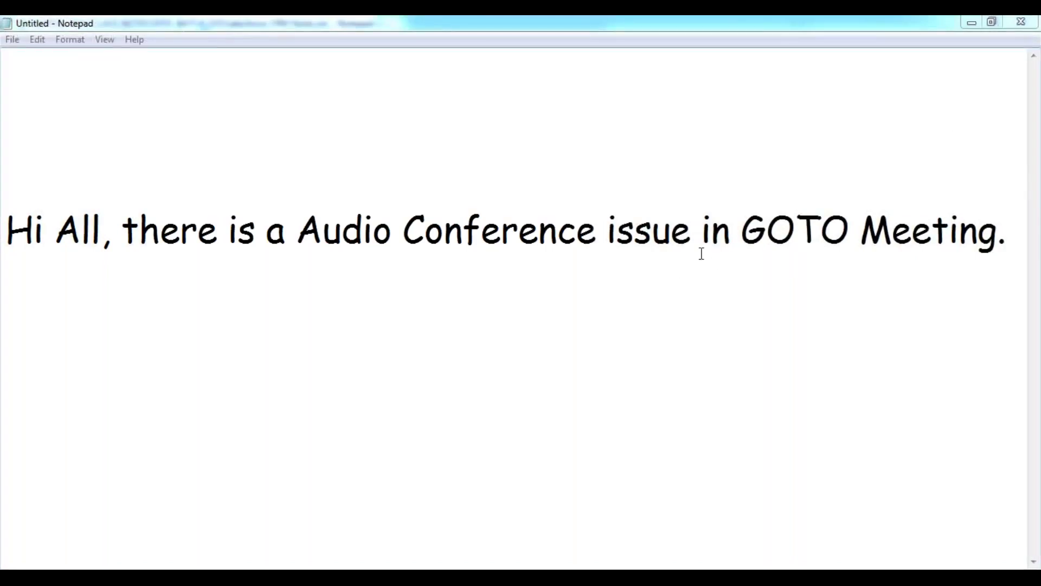
left_click(709, 239)
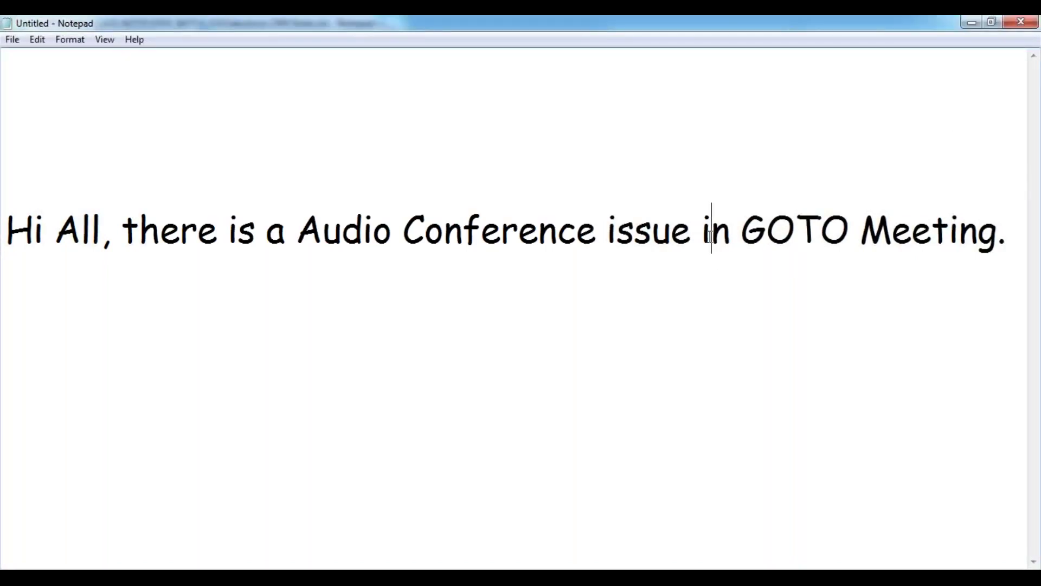